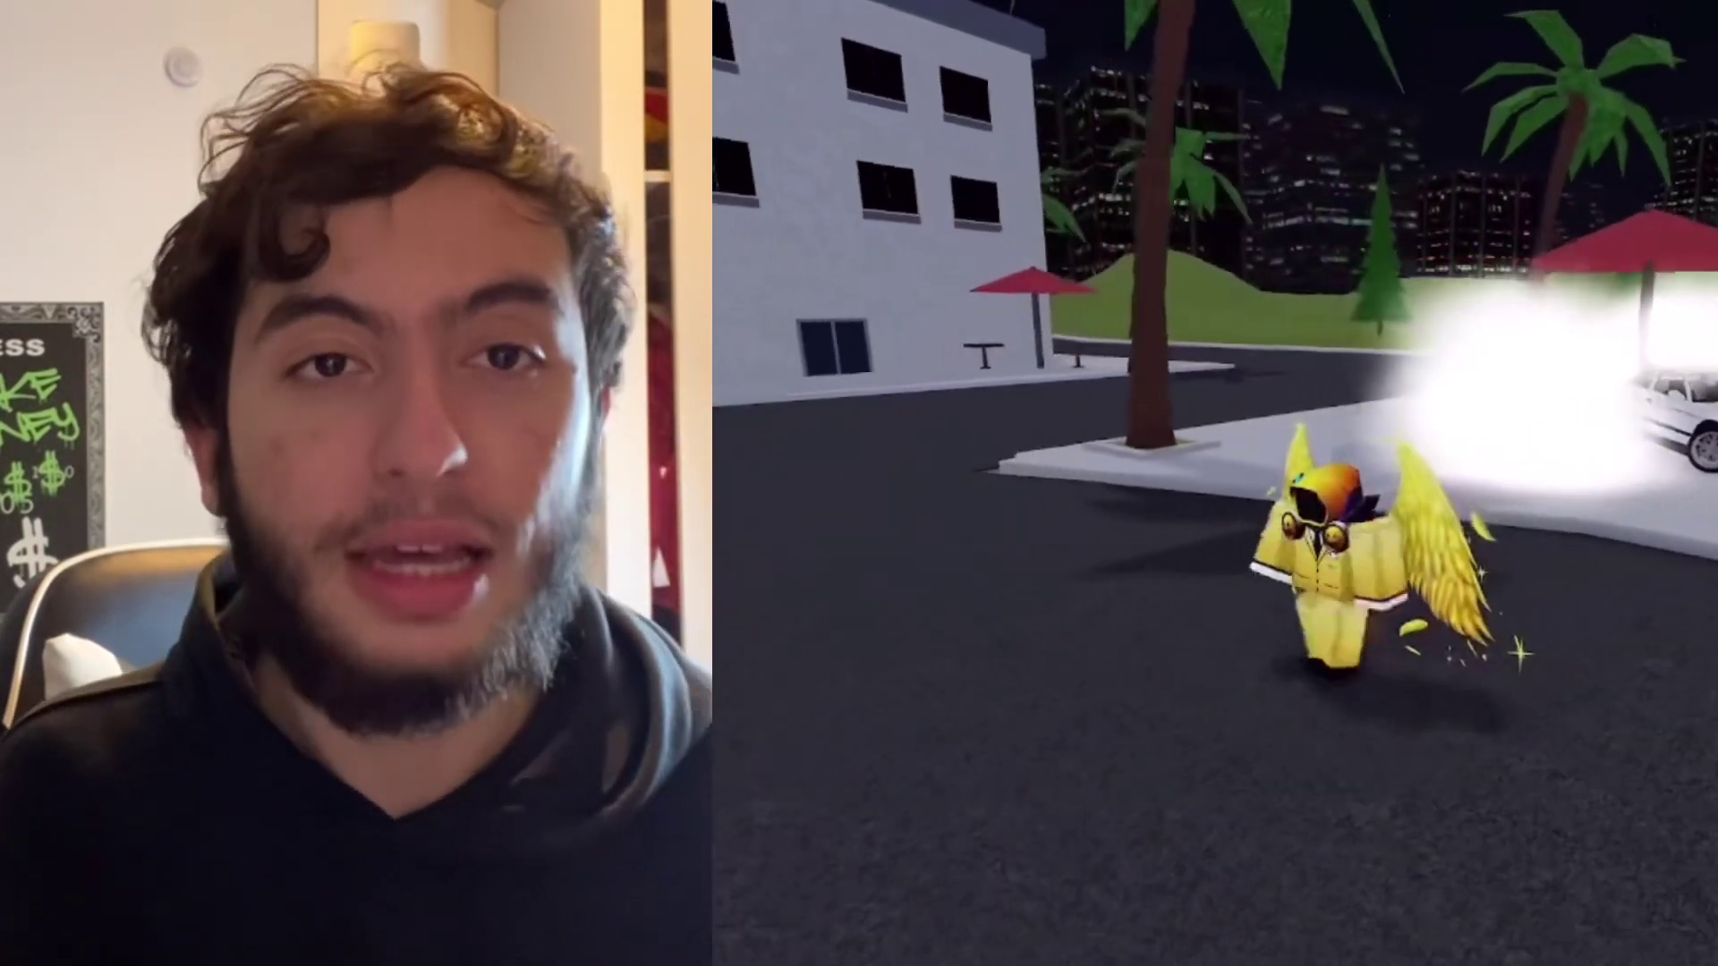
{"action": "key", "text": "c"}
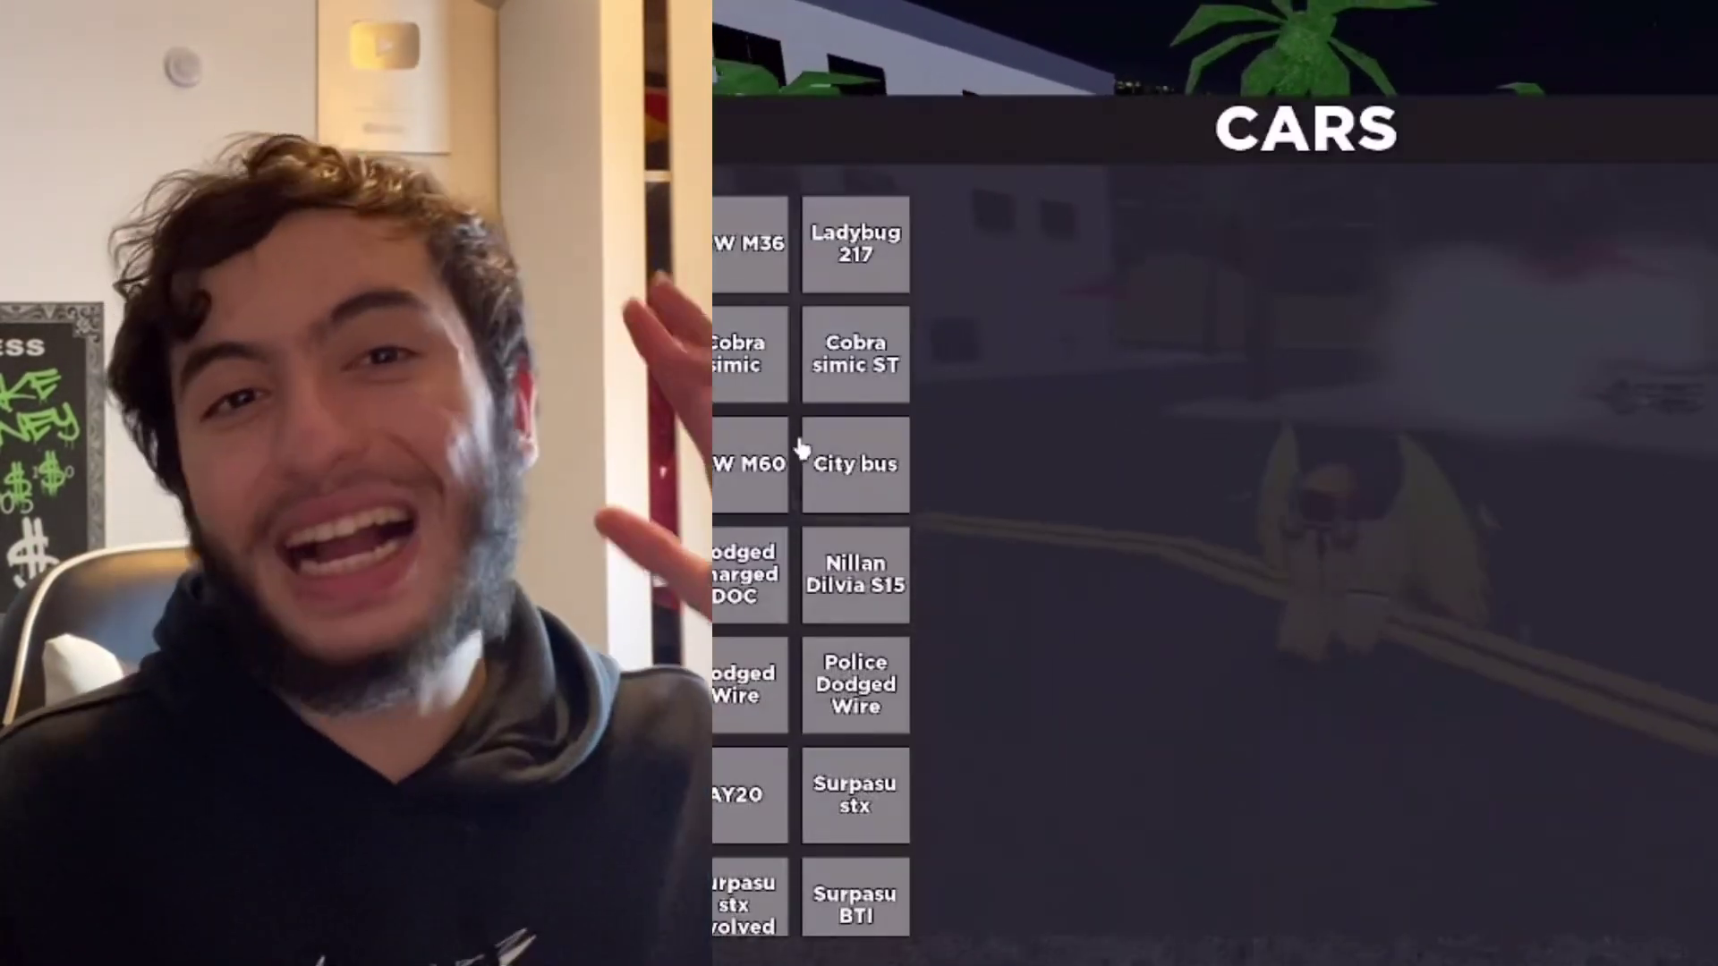
{"action": "left_click", "coordinate": [901, 395]}
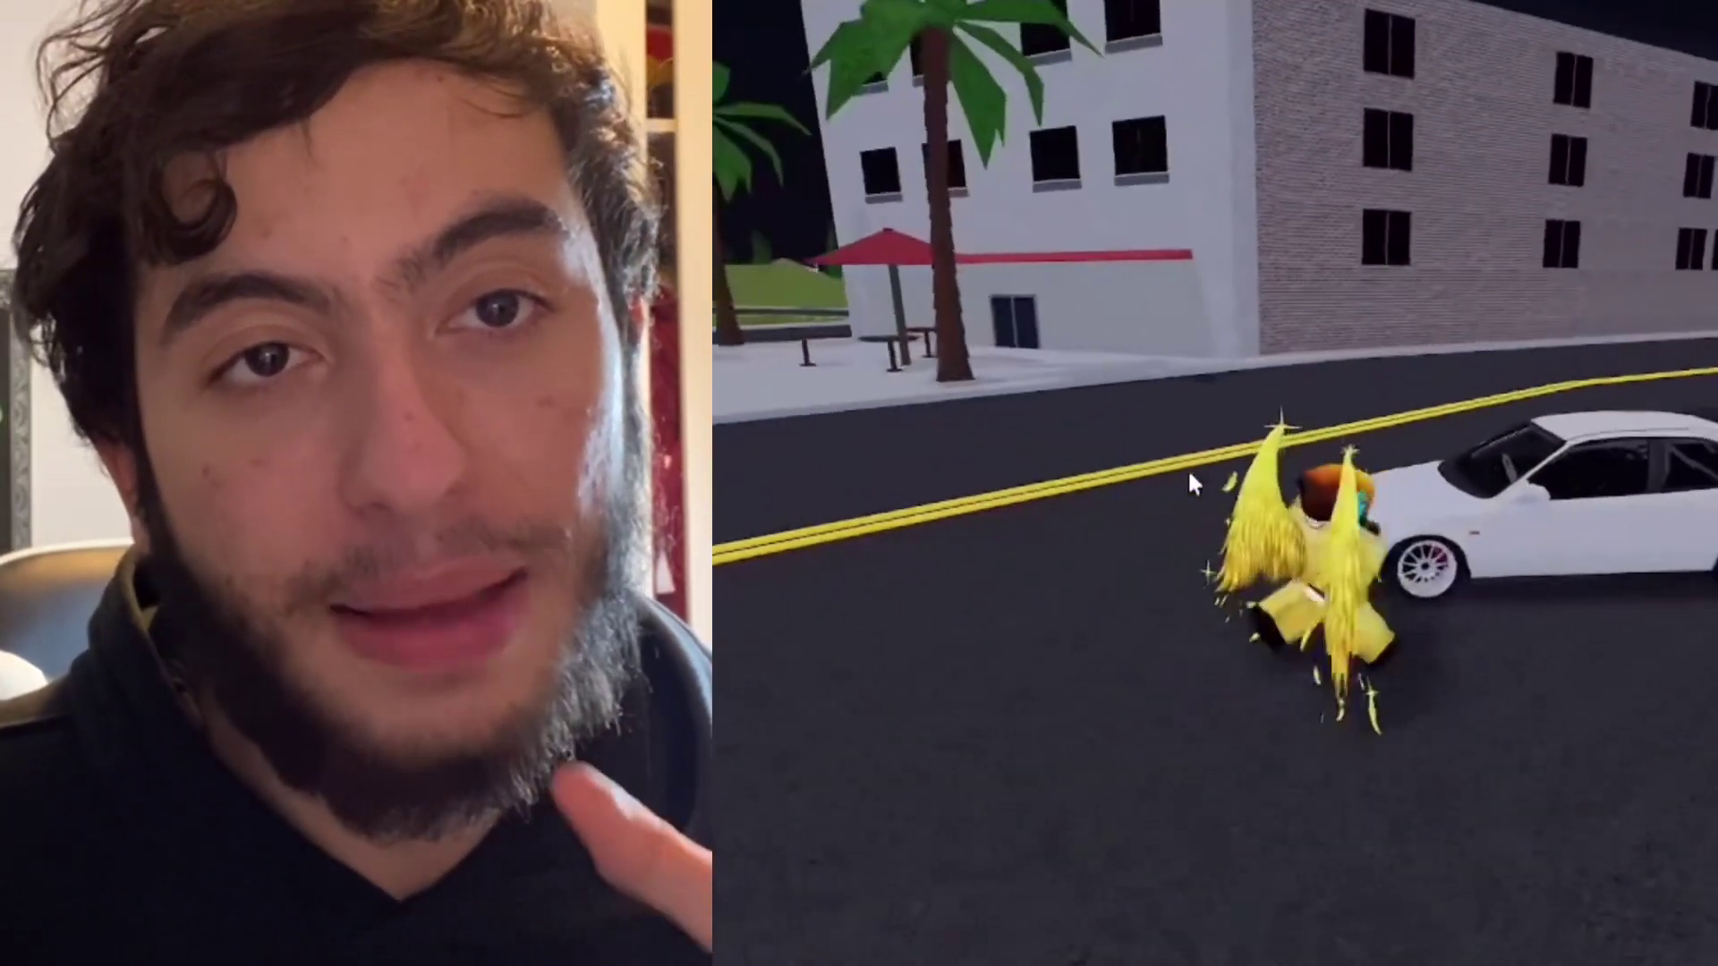
{"action": "key", "text": "e"}
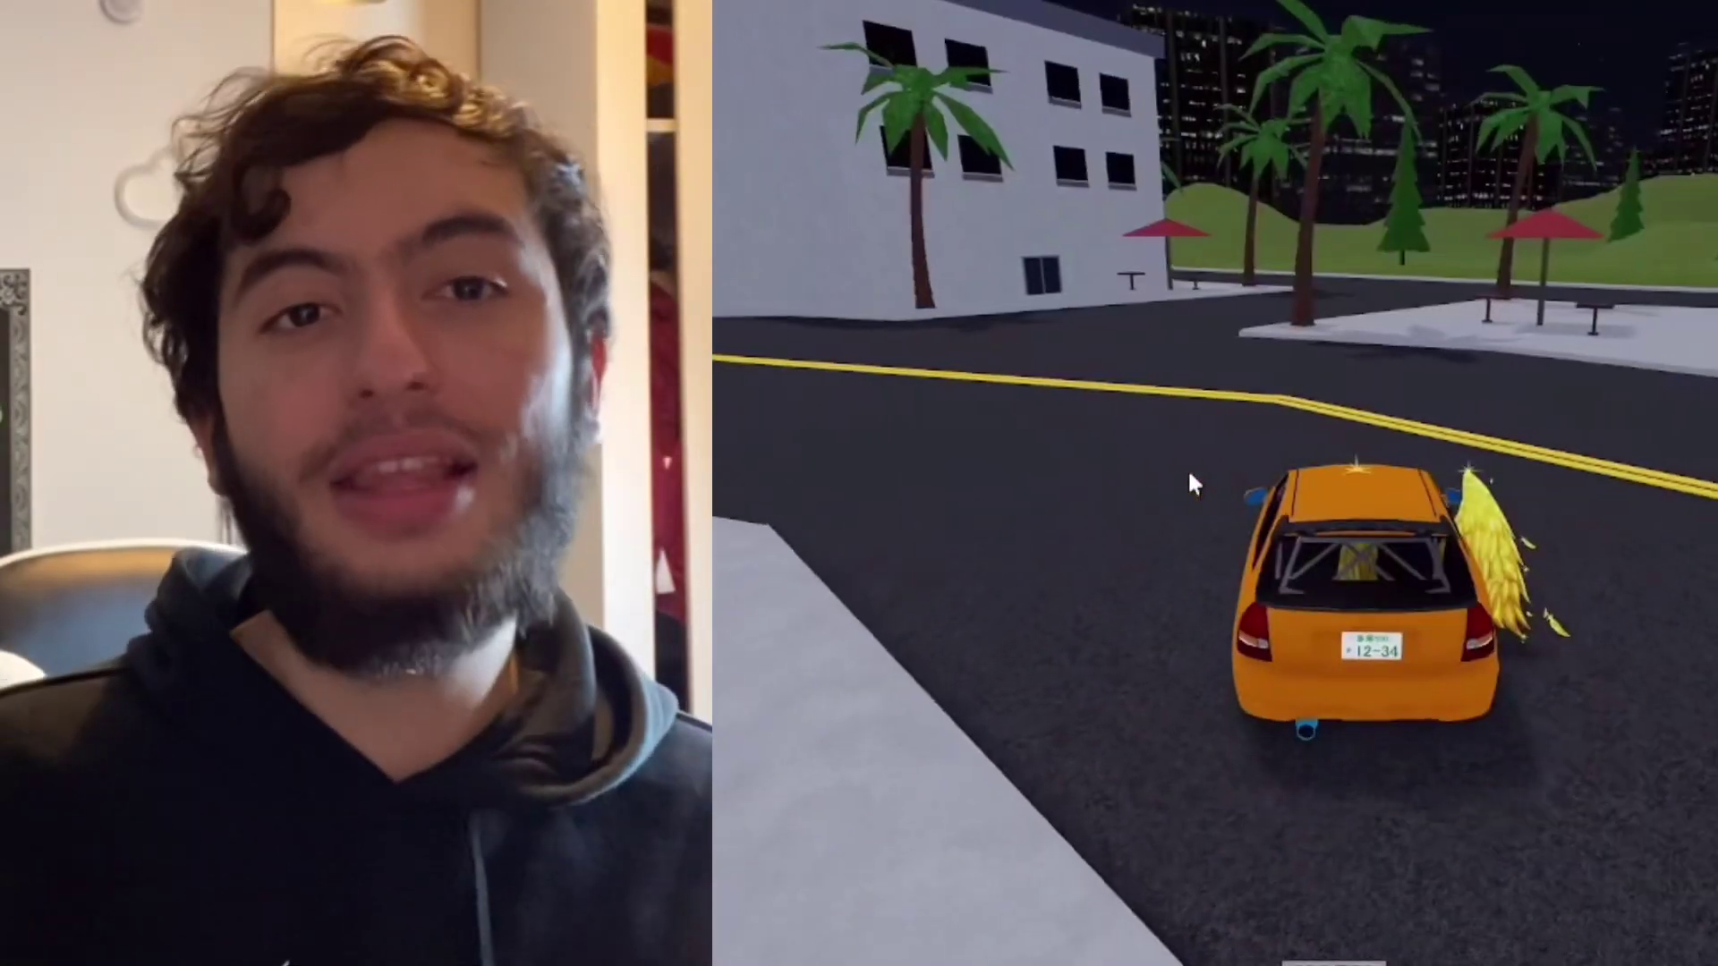
{"action": "key", "text": "w"}
{"action": "key", "text": "d"}
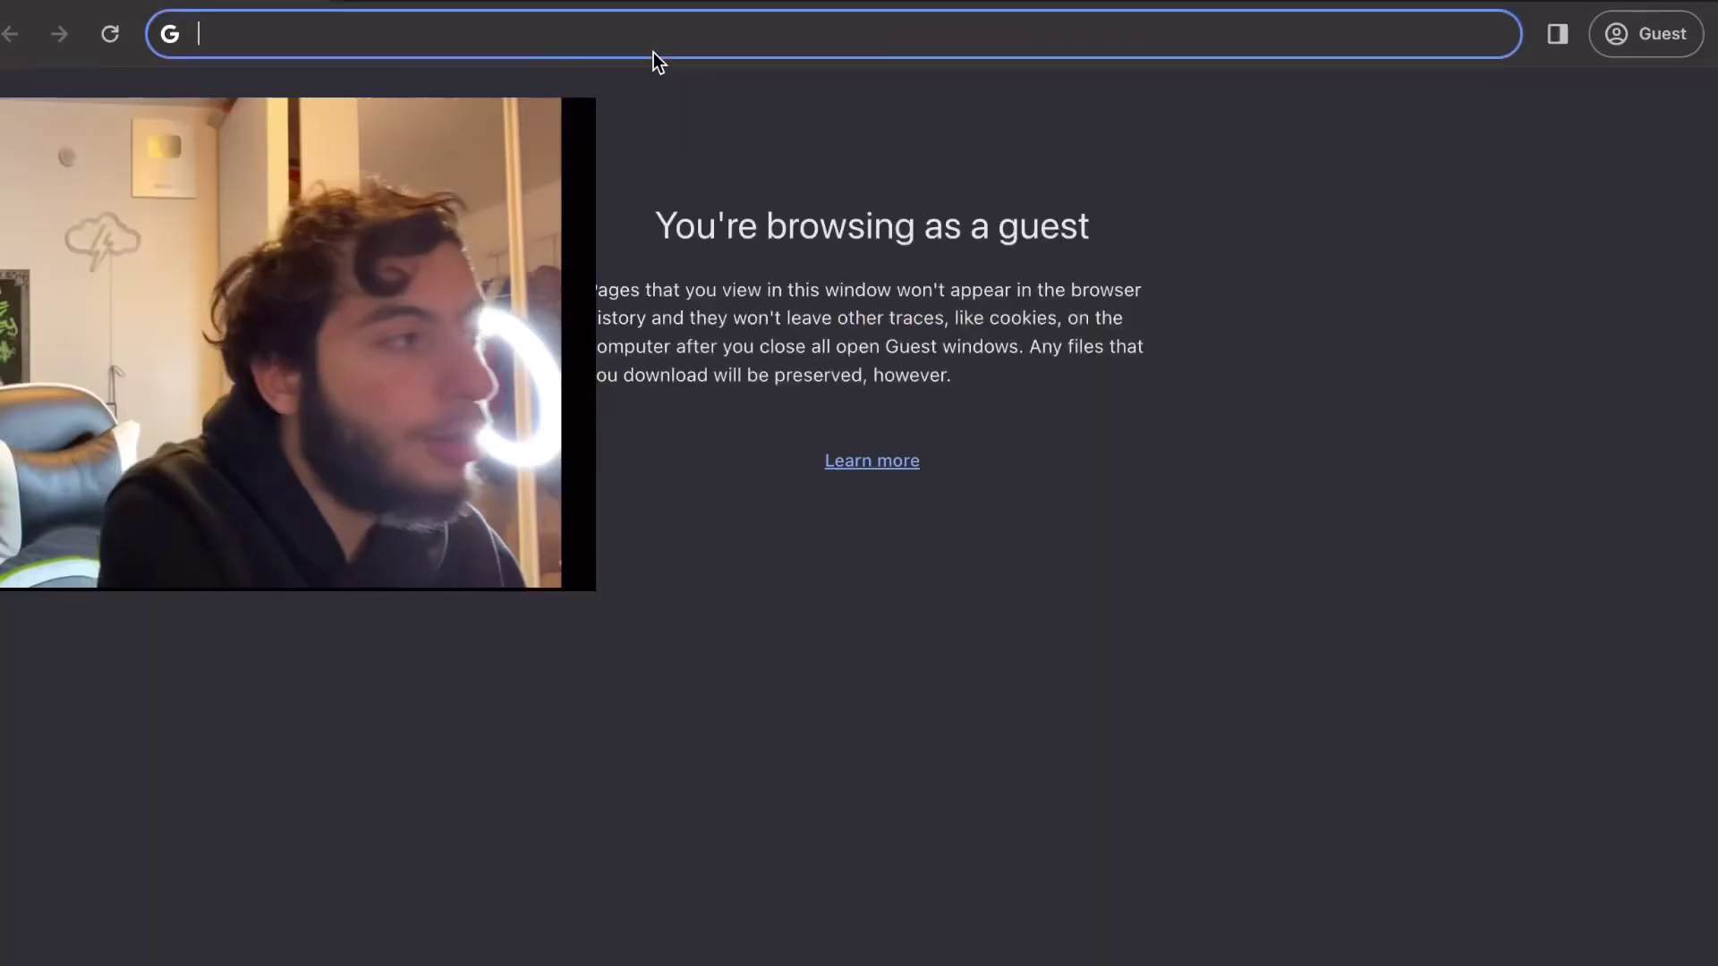
- Open the website roblox.com in the guest browser window
{"action": "type", "text": "r"}
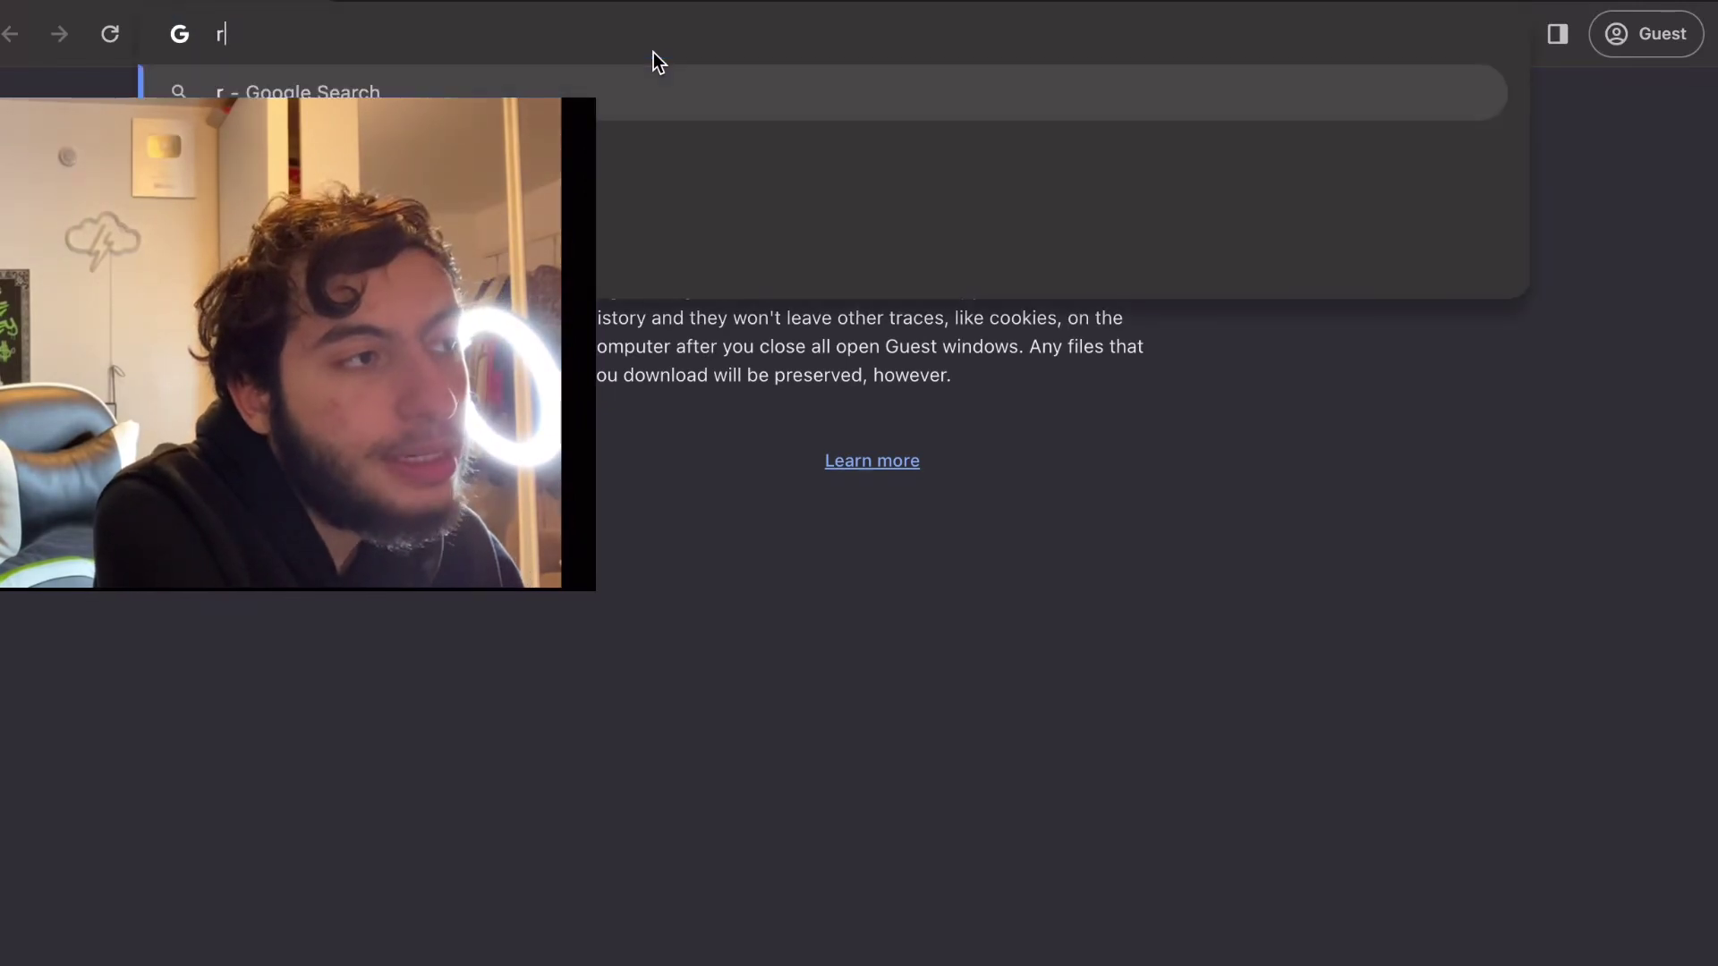
{"action": "key", "text": "BackSpace"}
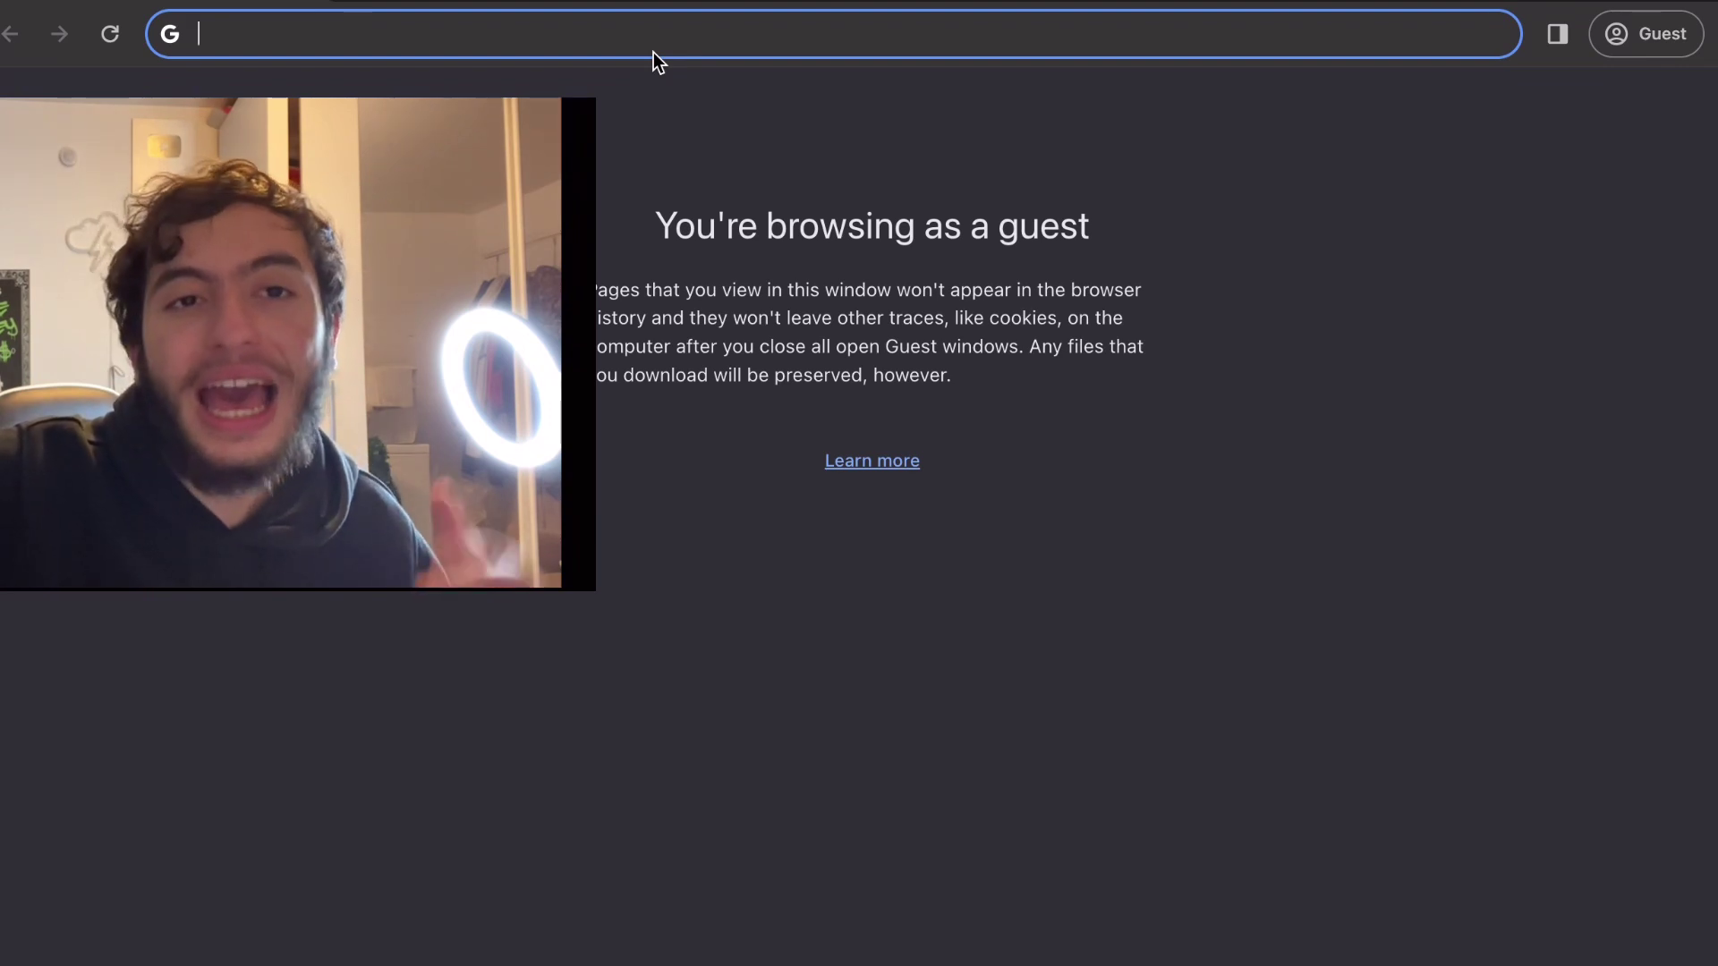
{"action": "type", "text": "ro"}
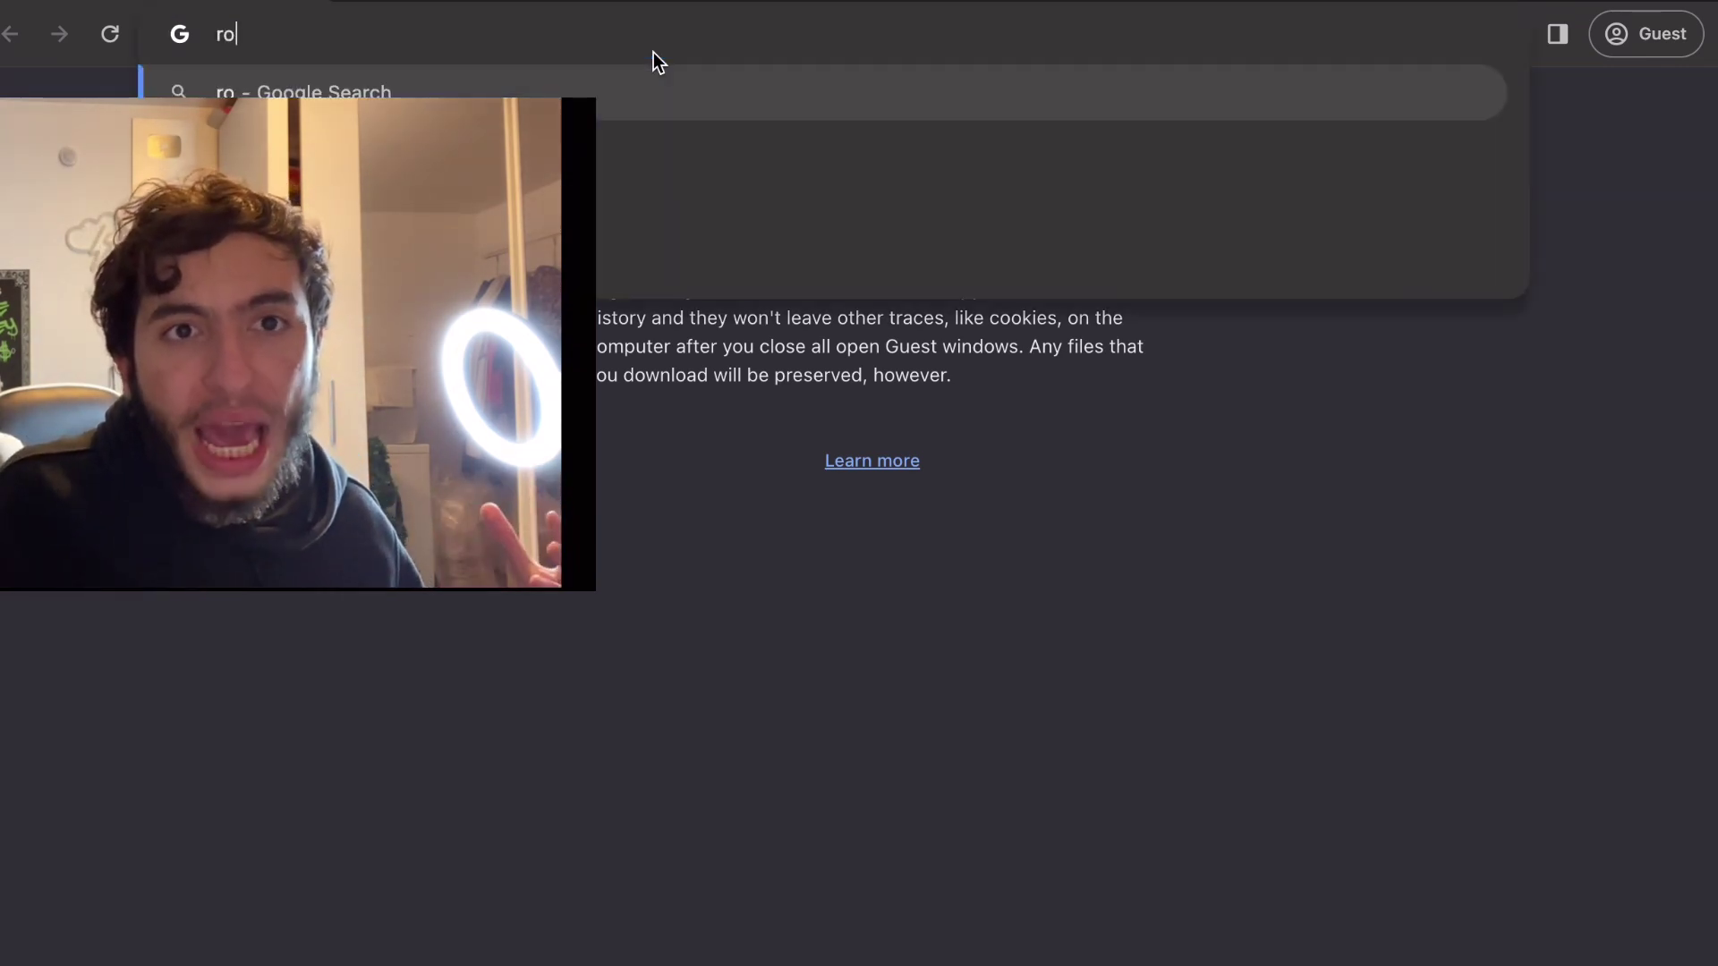
{"action": "type", "text": "blo"}
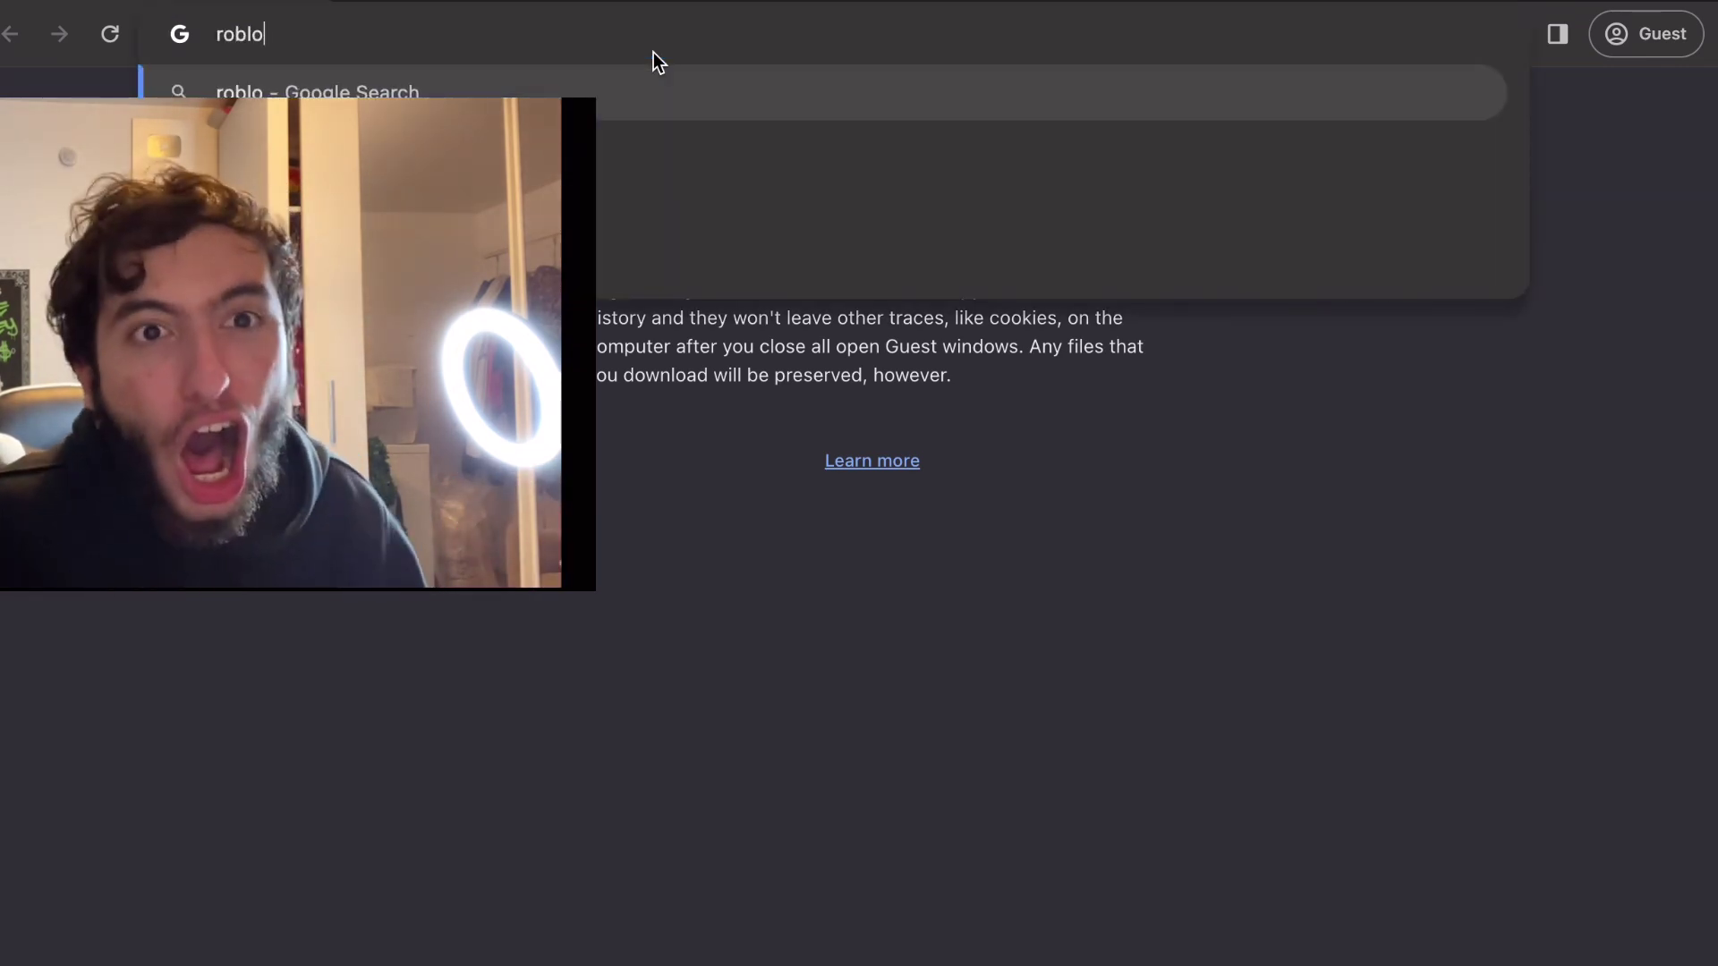
{"action": "type", "text": "x.c"}
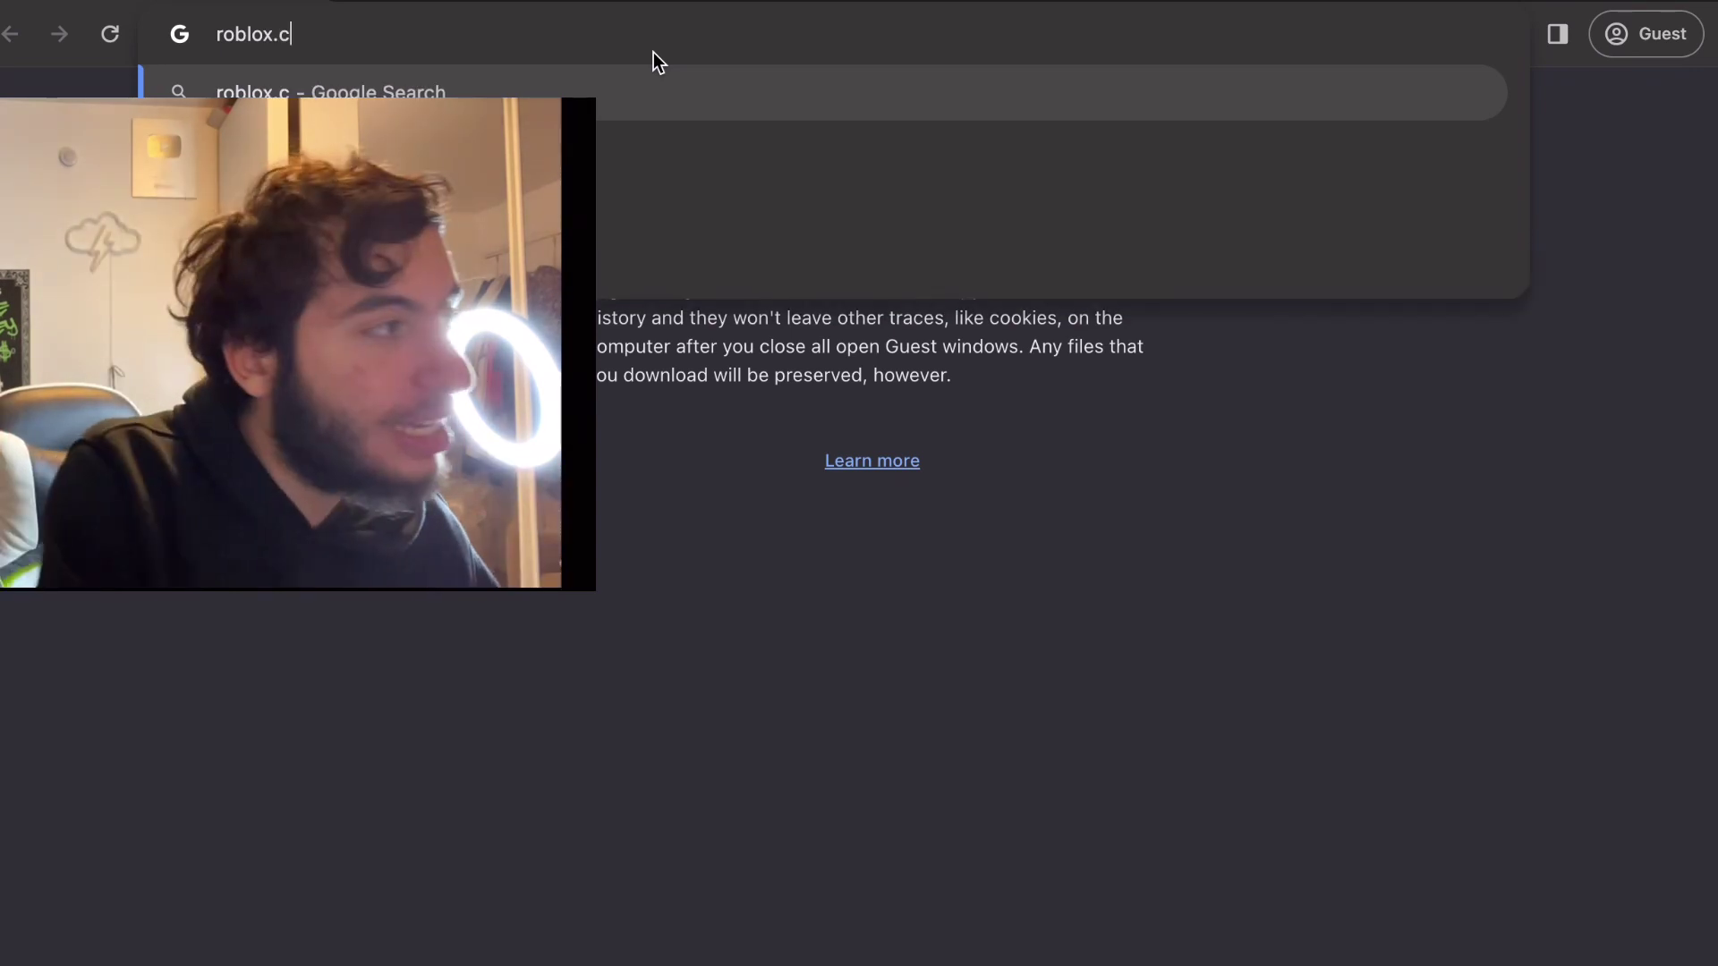
{"action": "type", "text": "om"}
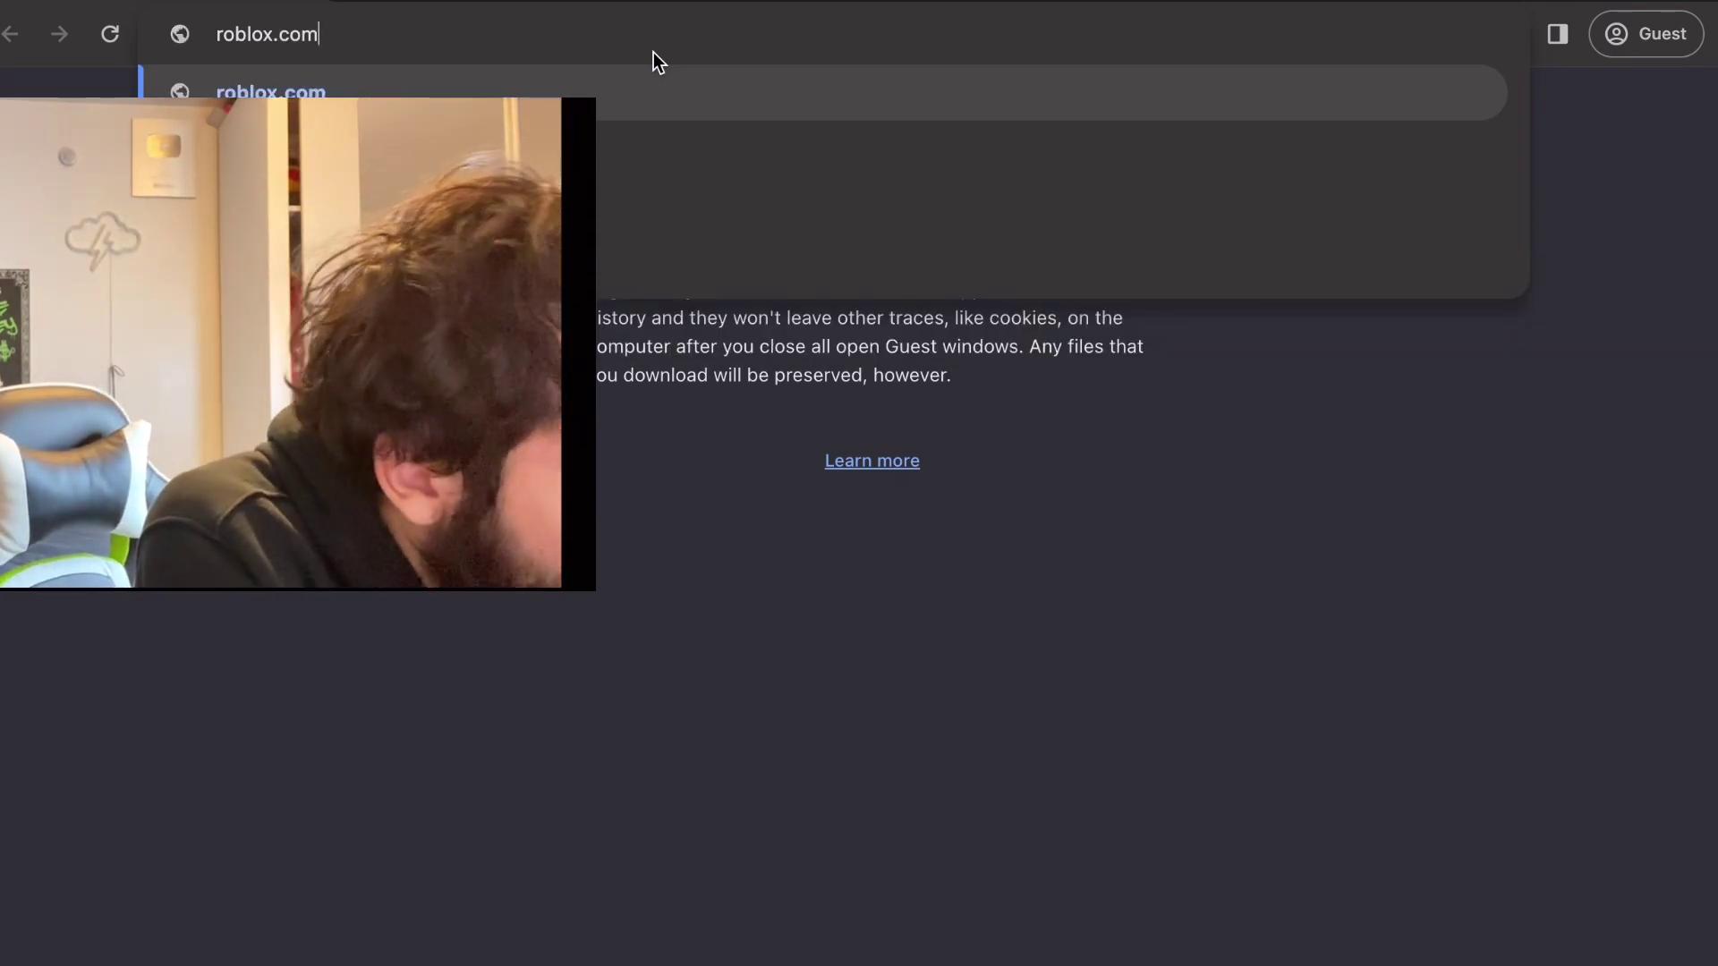
{"action": "left_click", "coordinate": [637, 105]}
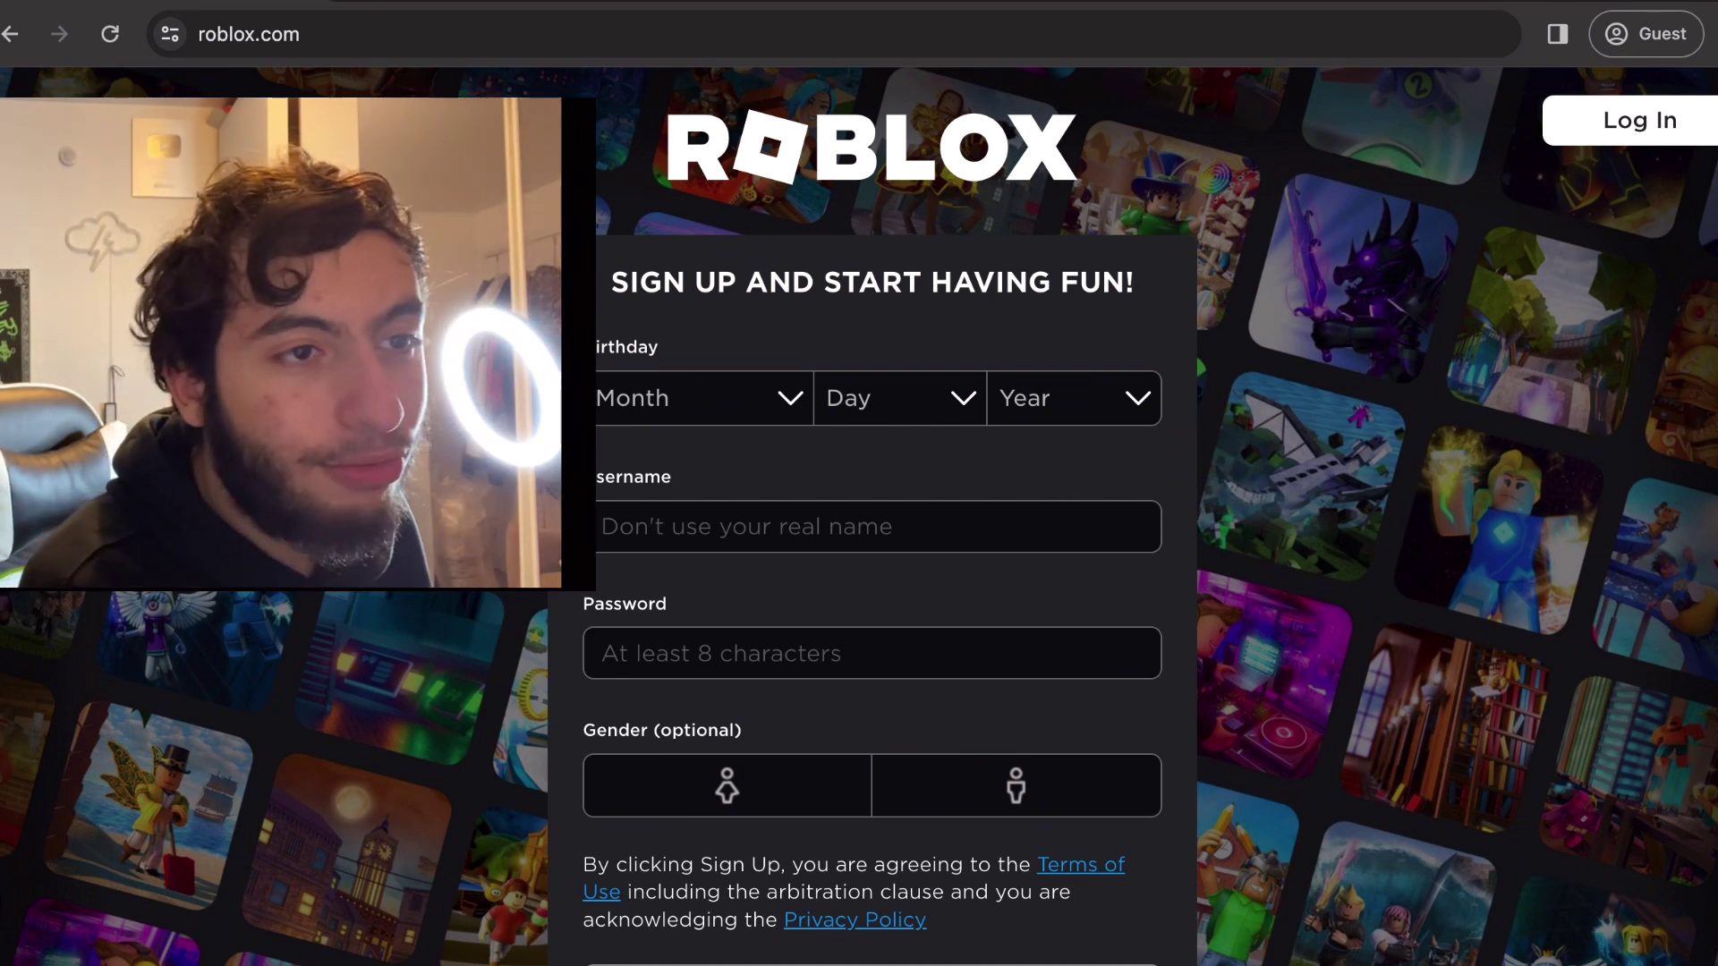
- Go to the Roblox login page and open the recovery page for a forgotten password or username
{"action": "left_click", "coordinate": [1598, 136]}
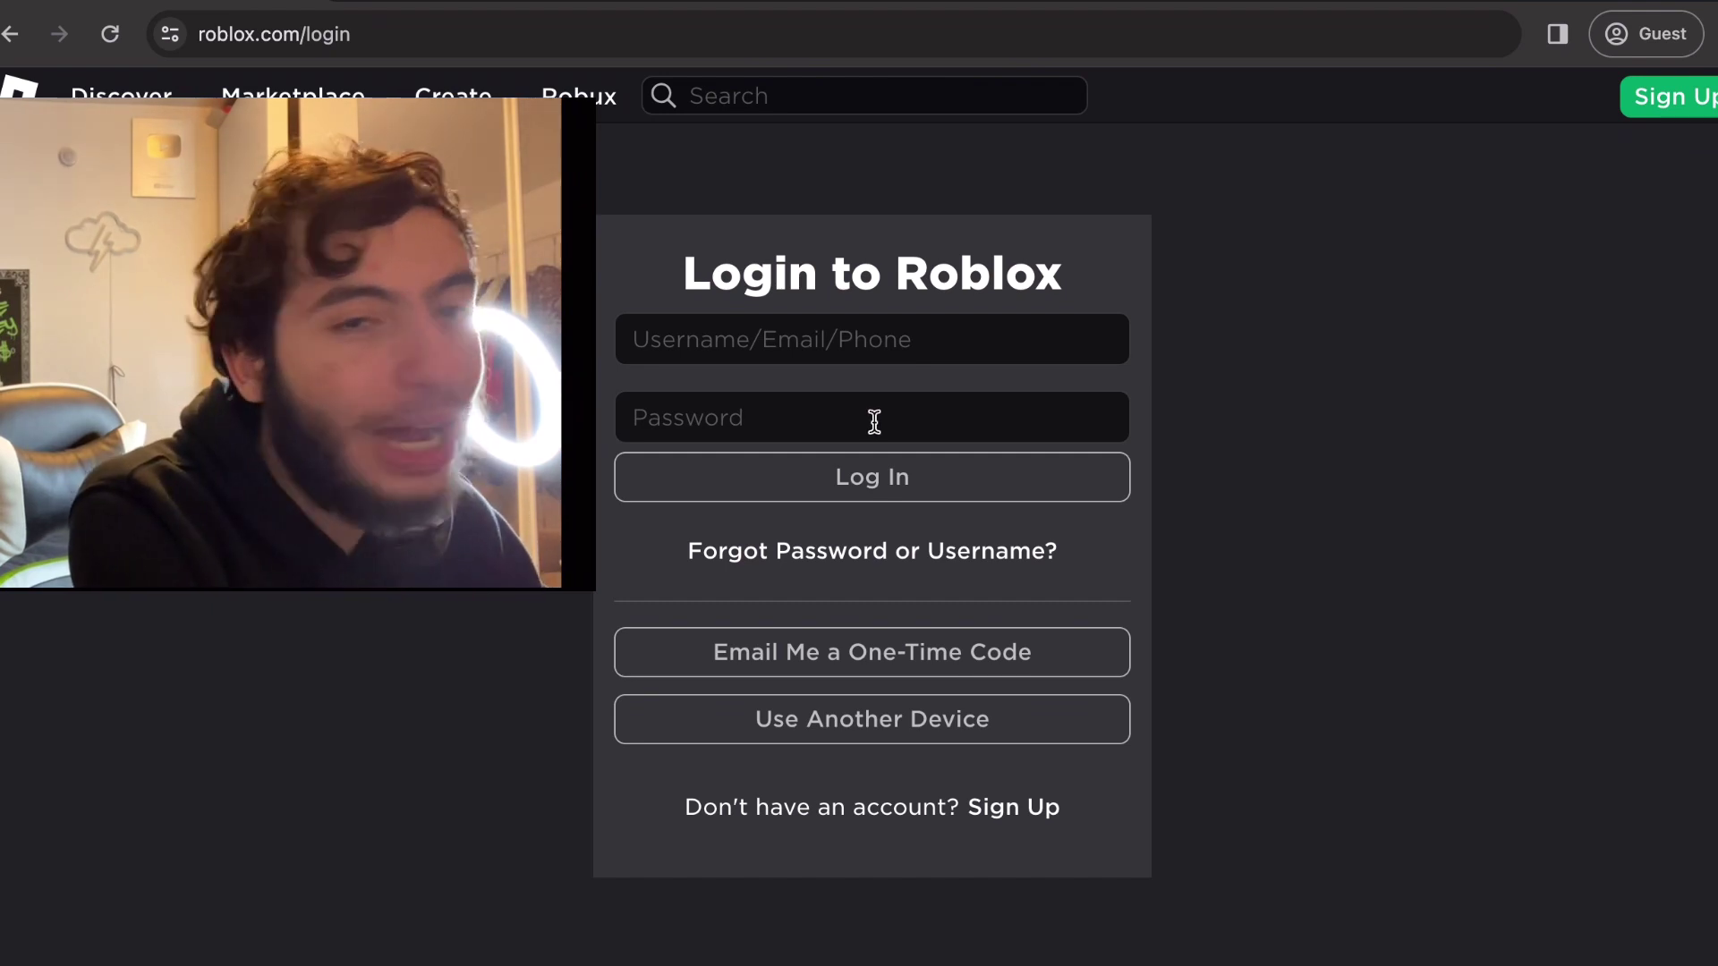
{"action": "left_click", "coordinate": [859, 555]}
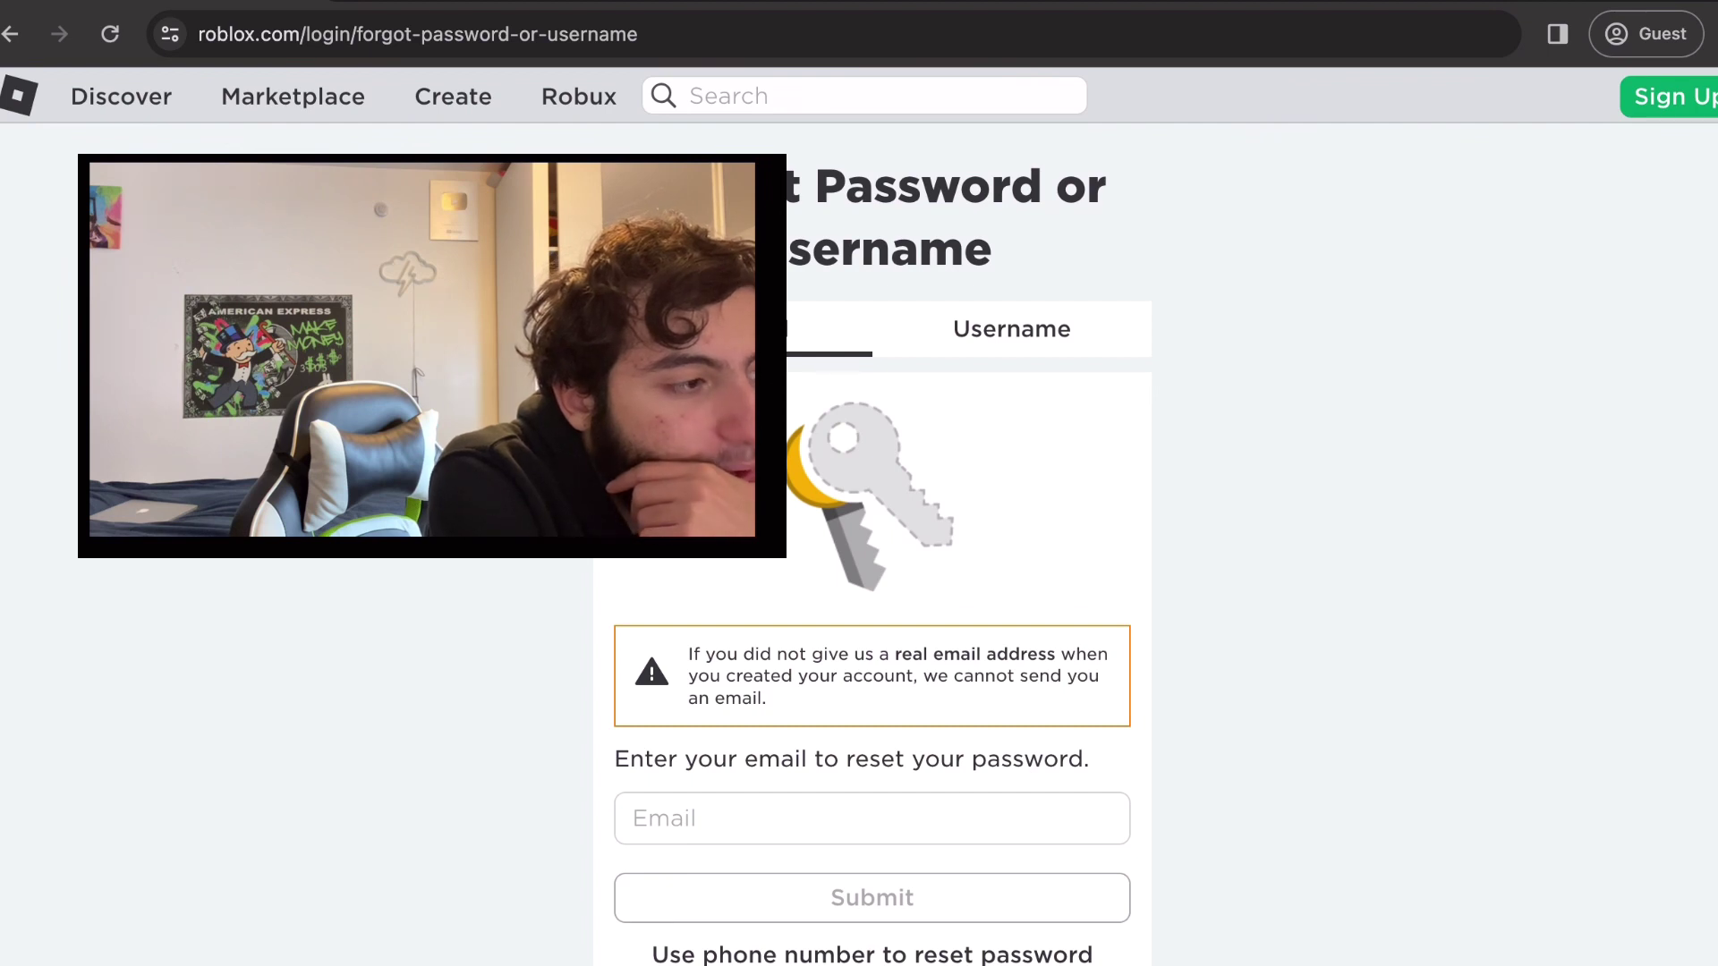
- View the password reset by phone number and the username recovery form
{"action": "scroll", "coordinate": [872, 543], "scroll_direction": "down", "scroll_amount": 1}
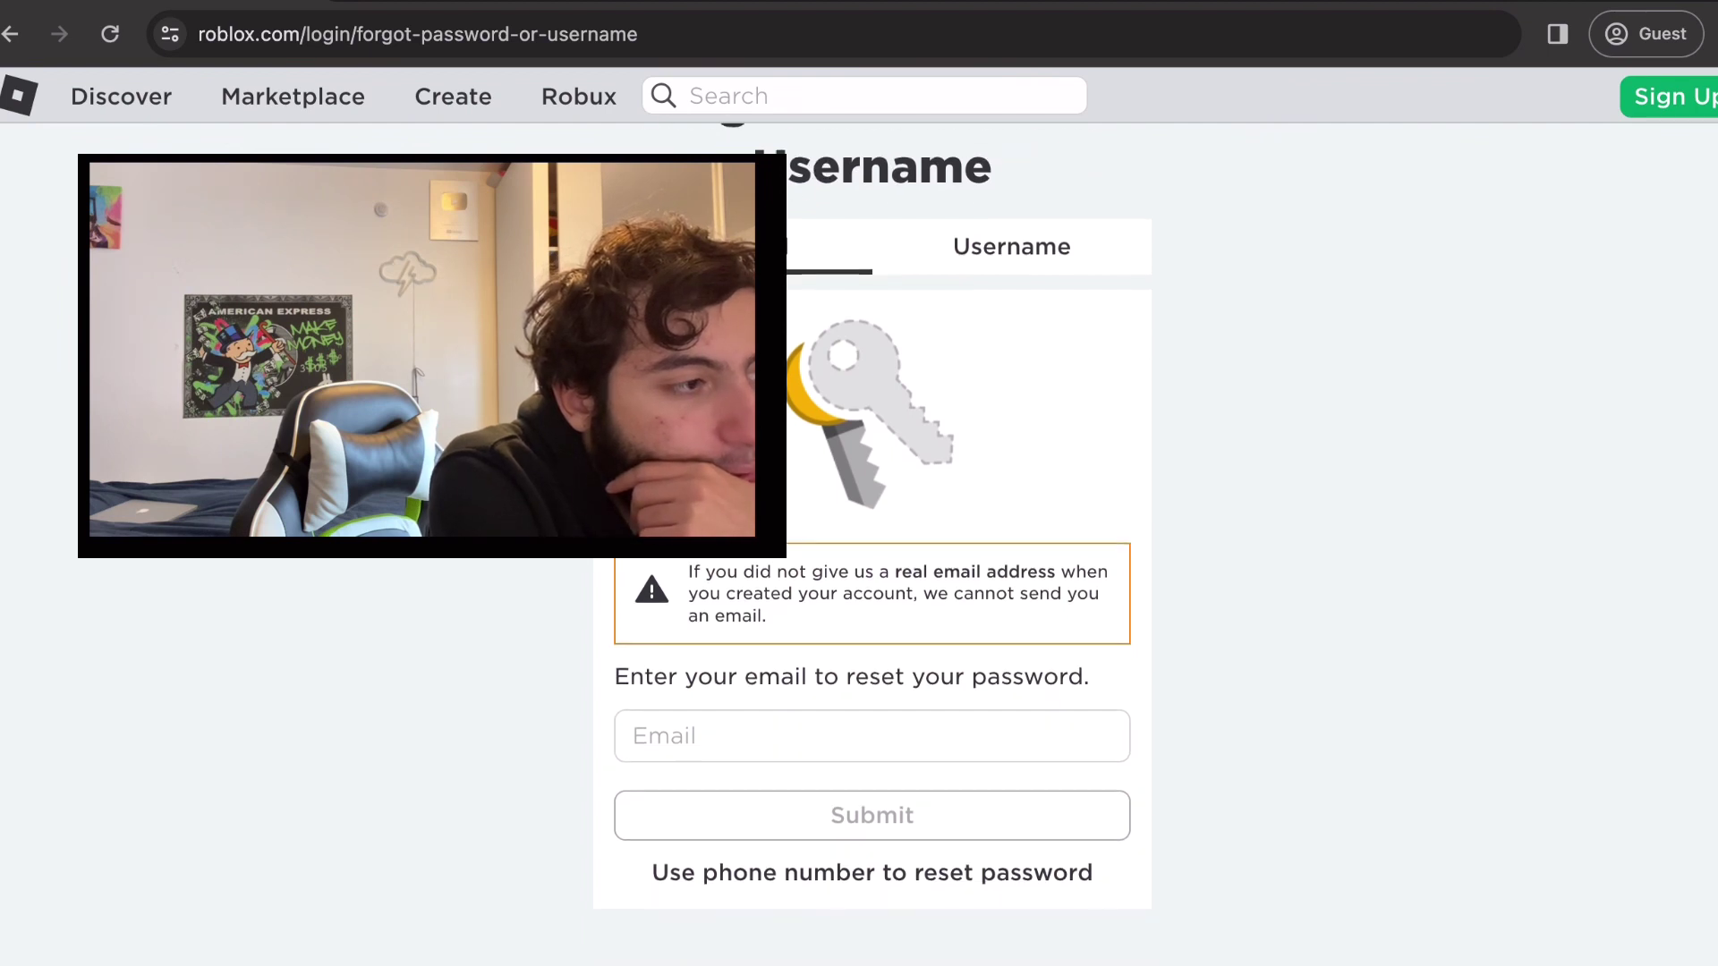
{"action": "left_click", "coordinate": [736, 872]}
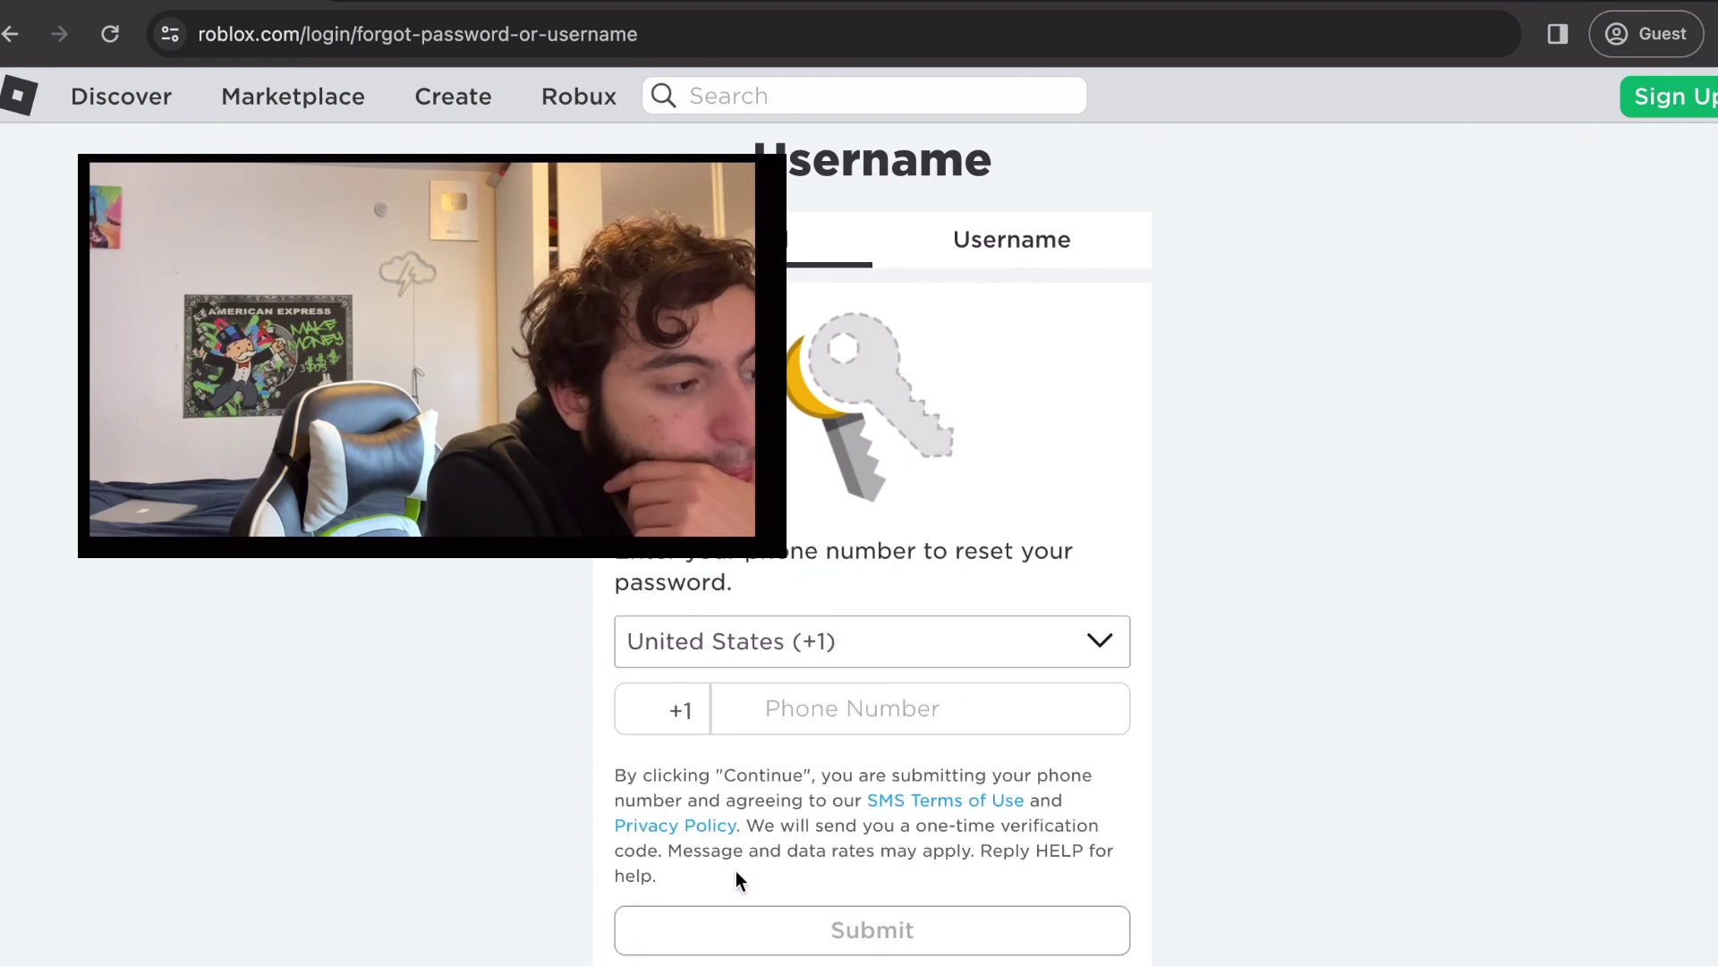
{"action": "left_click", "coordinate": [981, 259]}
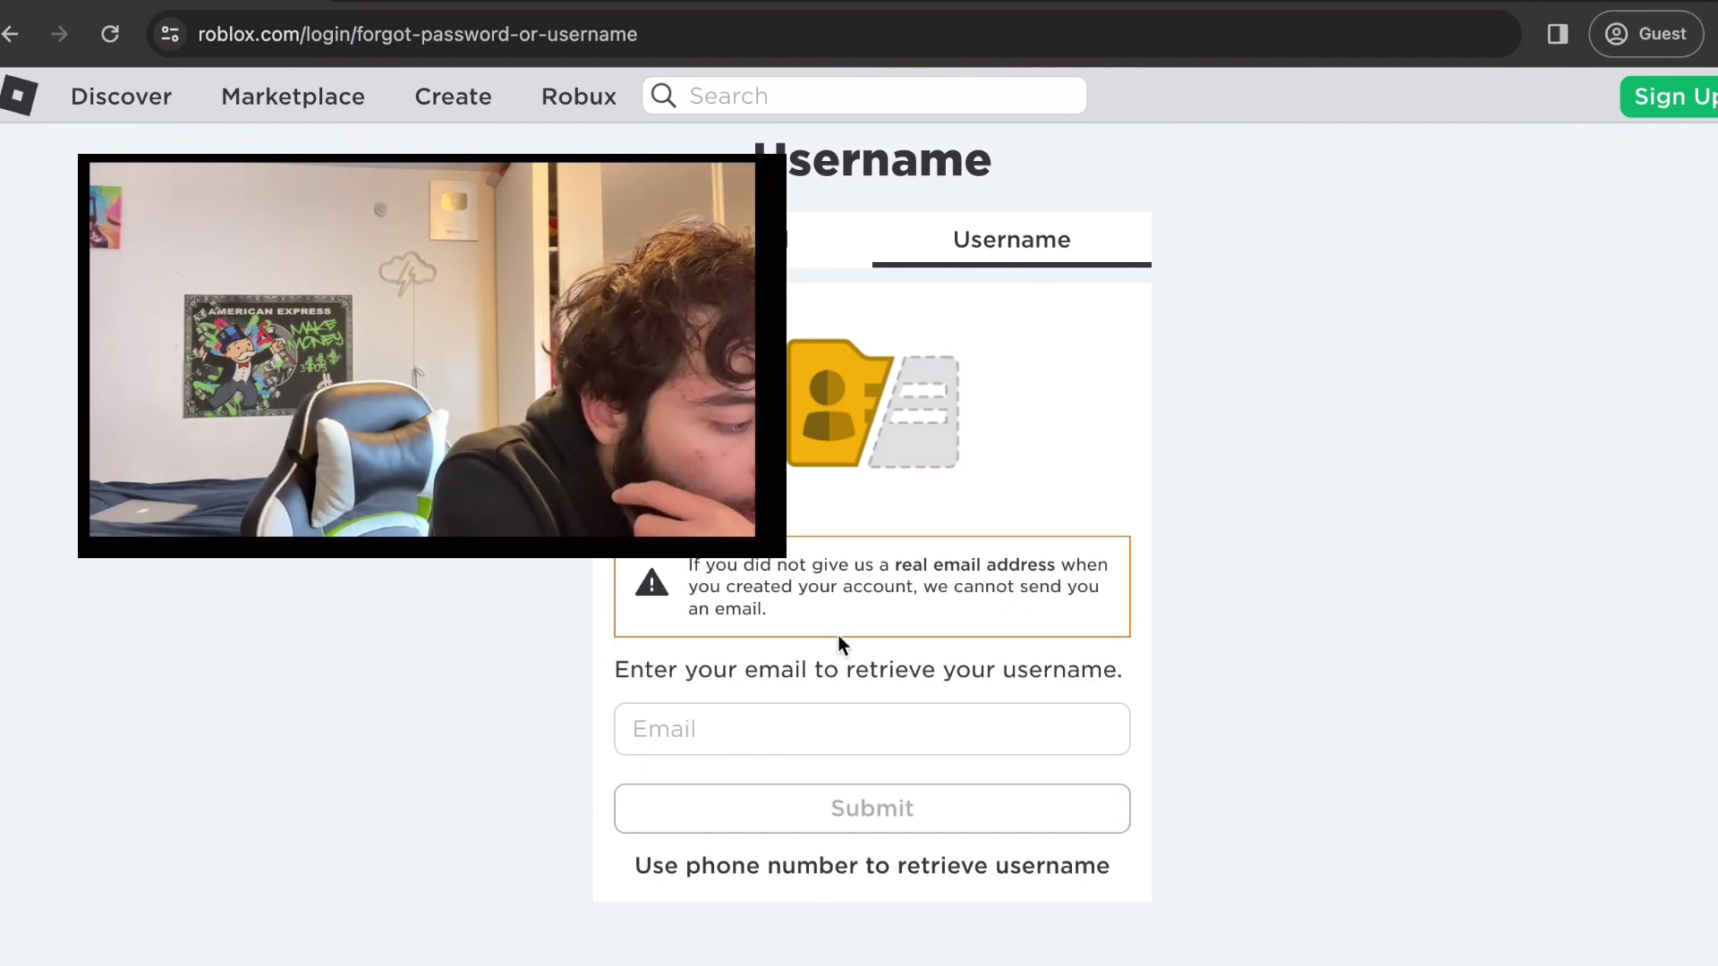
{"action": "scroll", "coordinate": [839, 637], "scroll_direction": "up", "scroll_amount": 1}
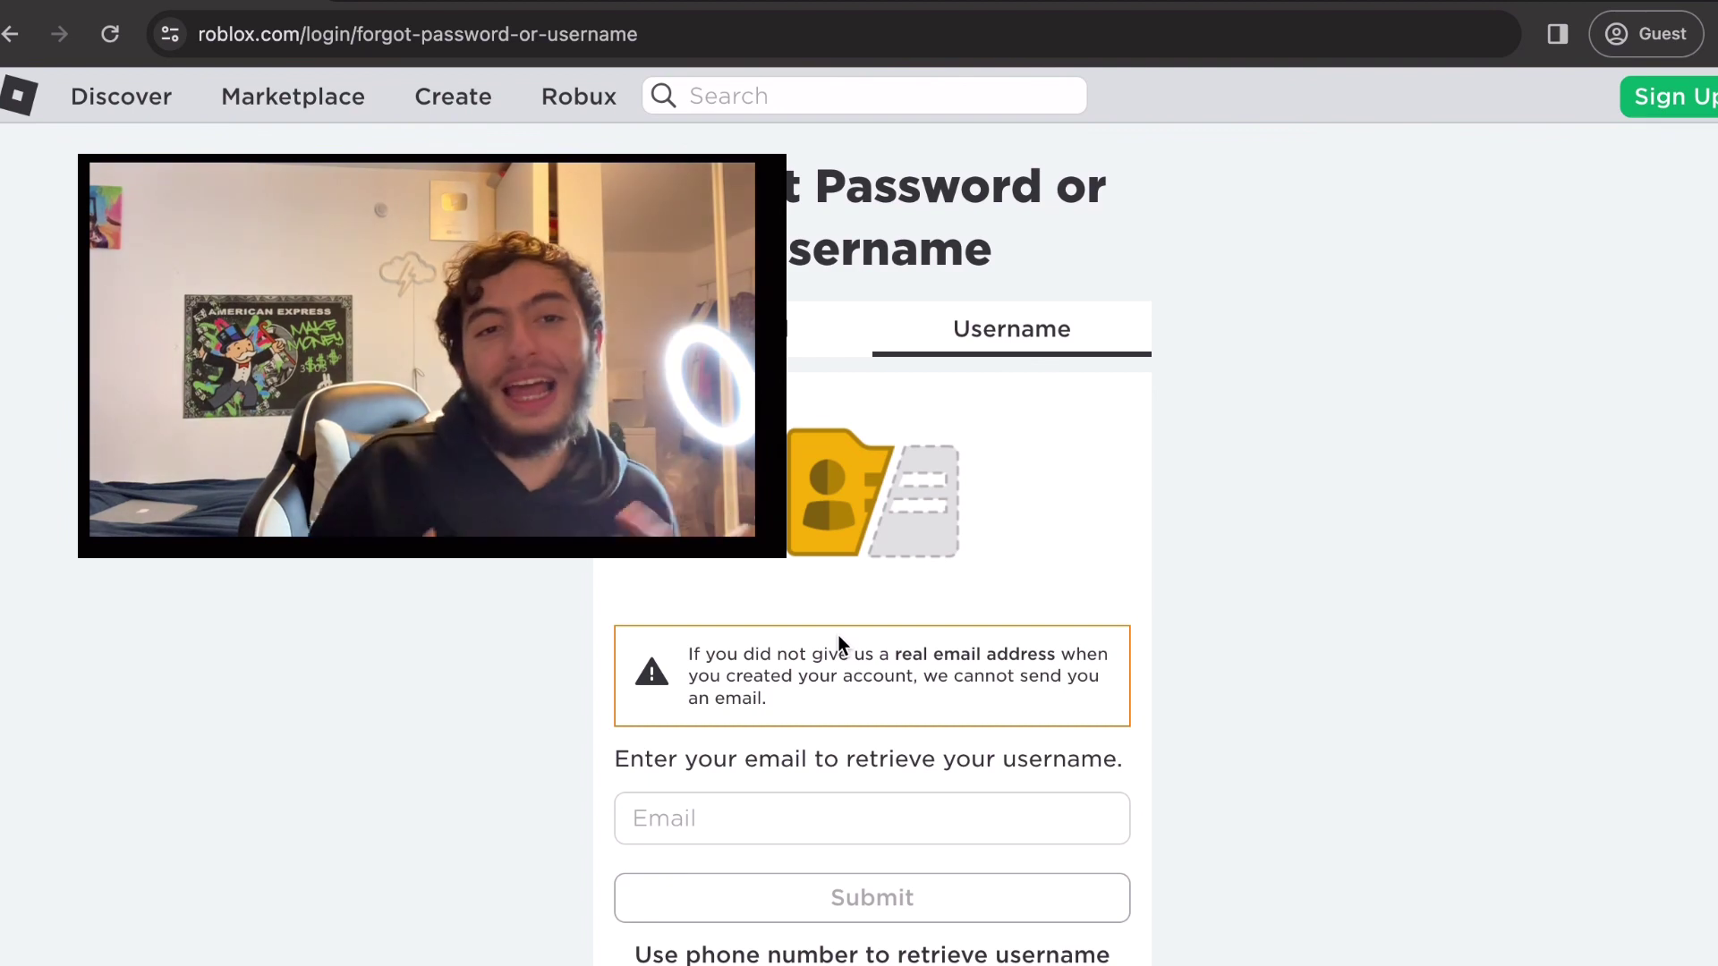
- Try to reach Roblox support through the About Us corporate site and its Contact link
{"action": "scroll", "coordinate": [839, 635], "scroll_direction": "down", "scroll_amount": 3}
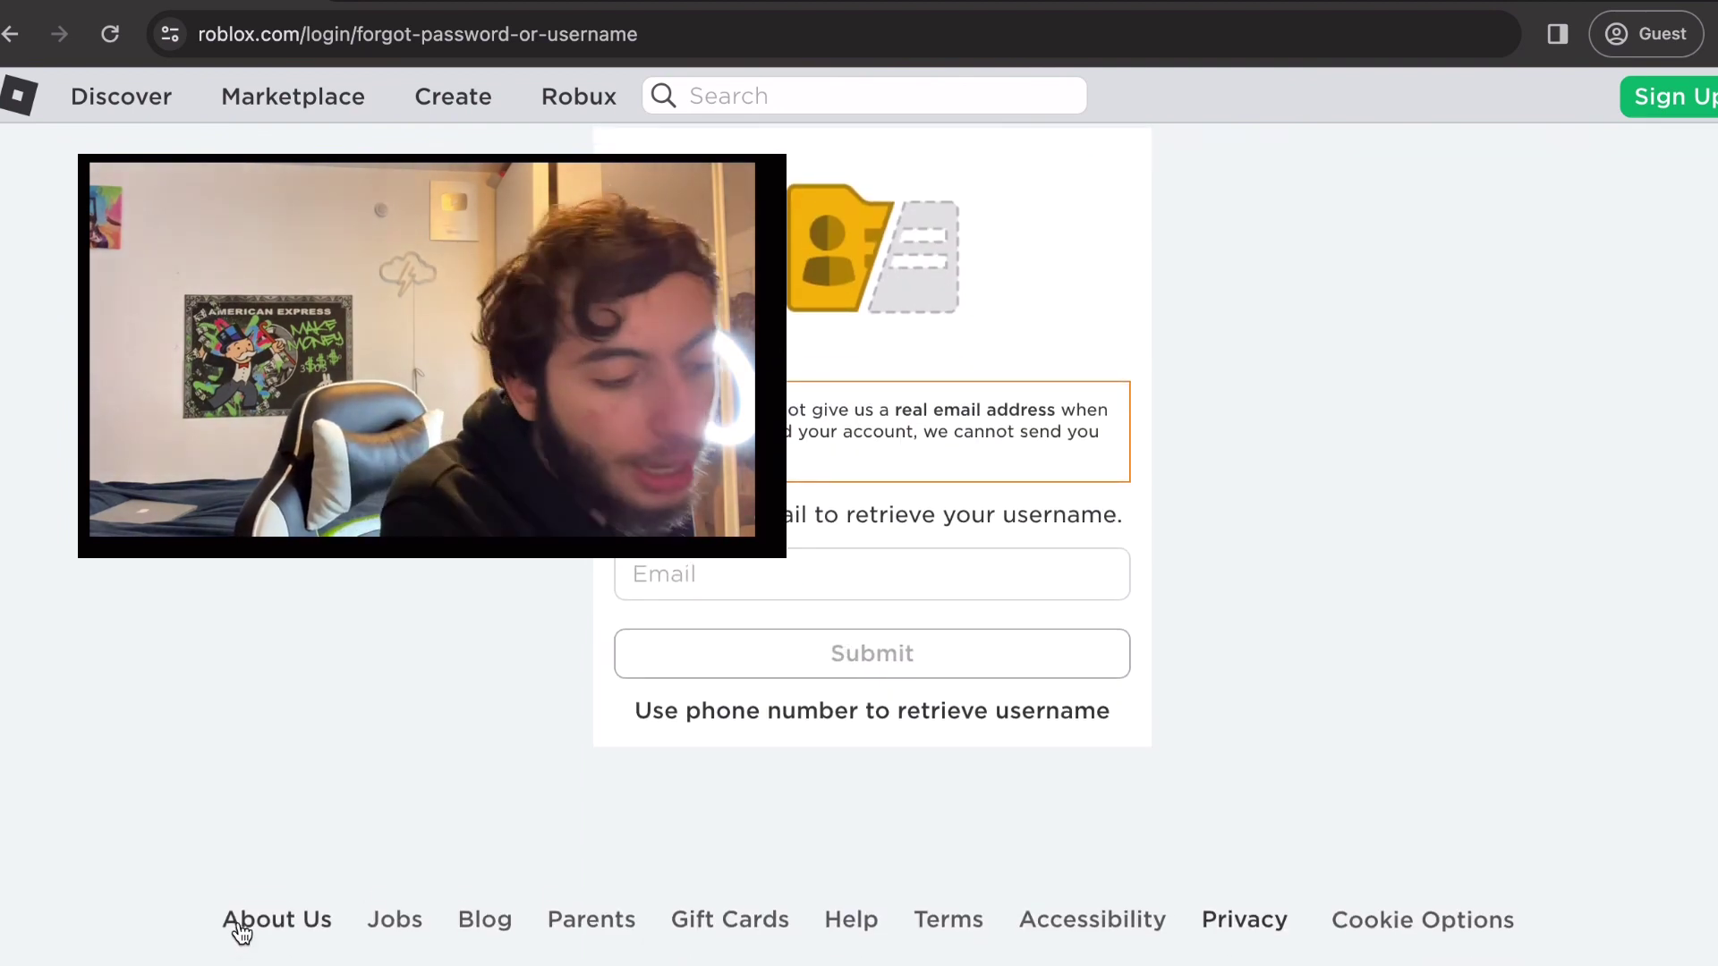
{"action": "left_click", "coordinate": [238, 921]}
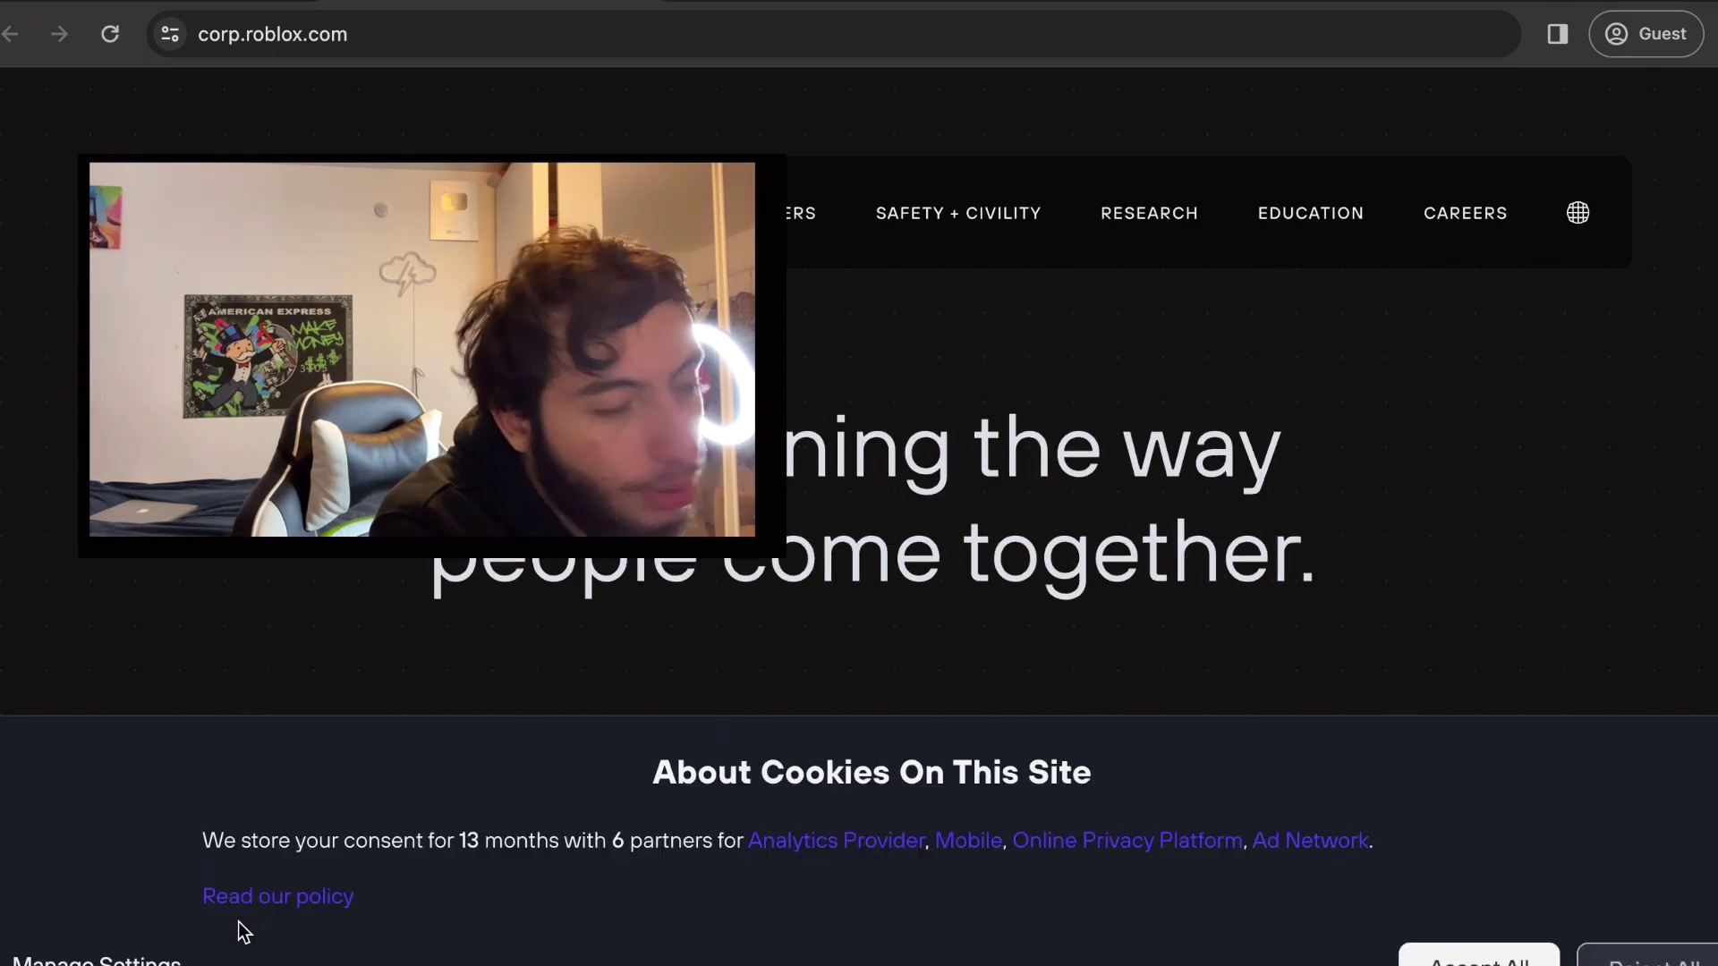
{"action": "scroll", "coordinate": [243, 931], "scroll_direction": "down", "scroll_amount": 10}
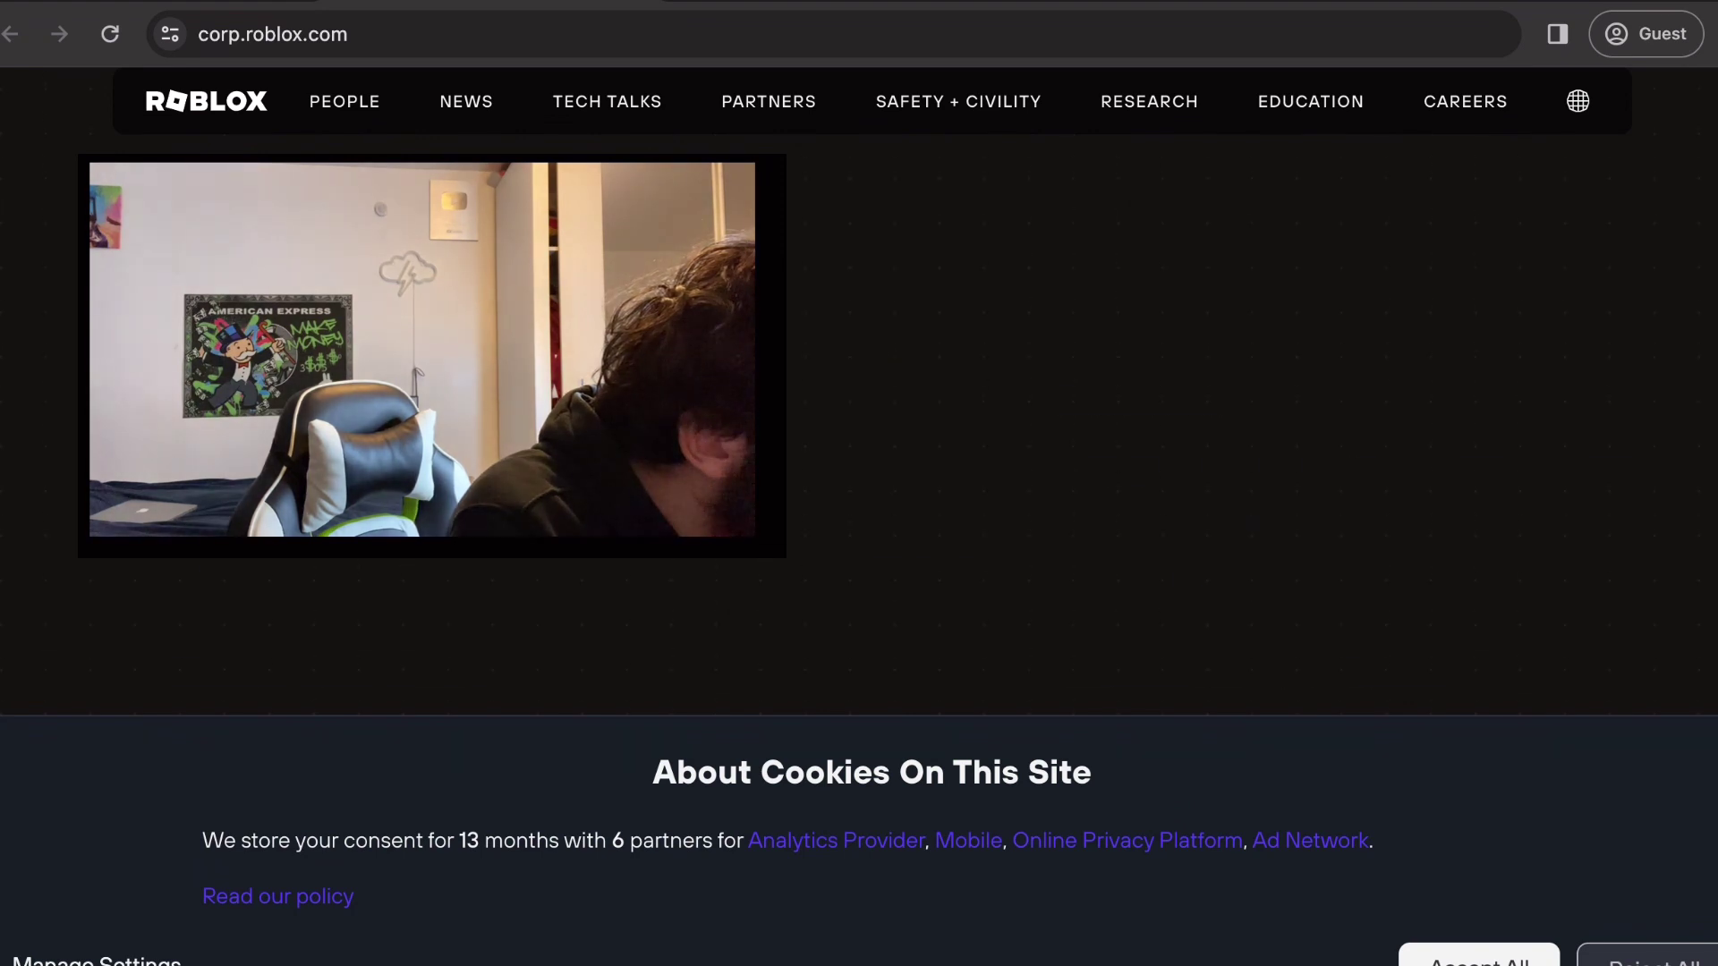
{"action": "scroll", "coordinate": [871, 341], "scroll_direction": "down", "scroll_amount": 5}
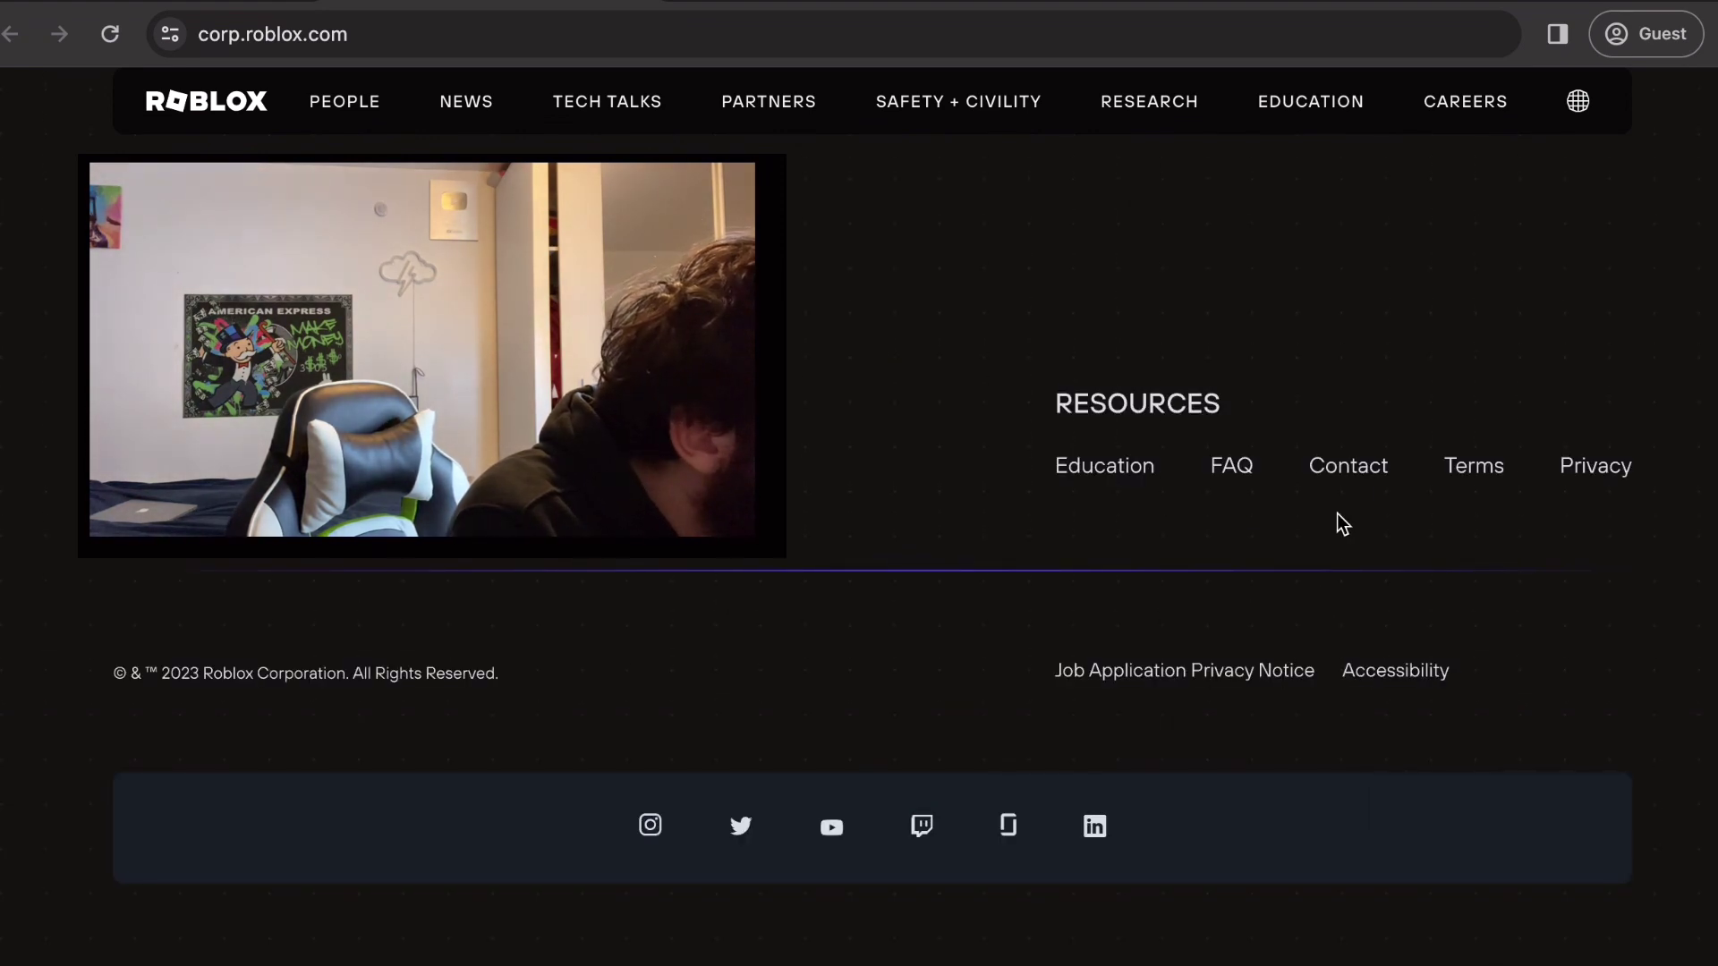
{"action": "left_click", "coordinate": [1349, 468]}
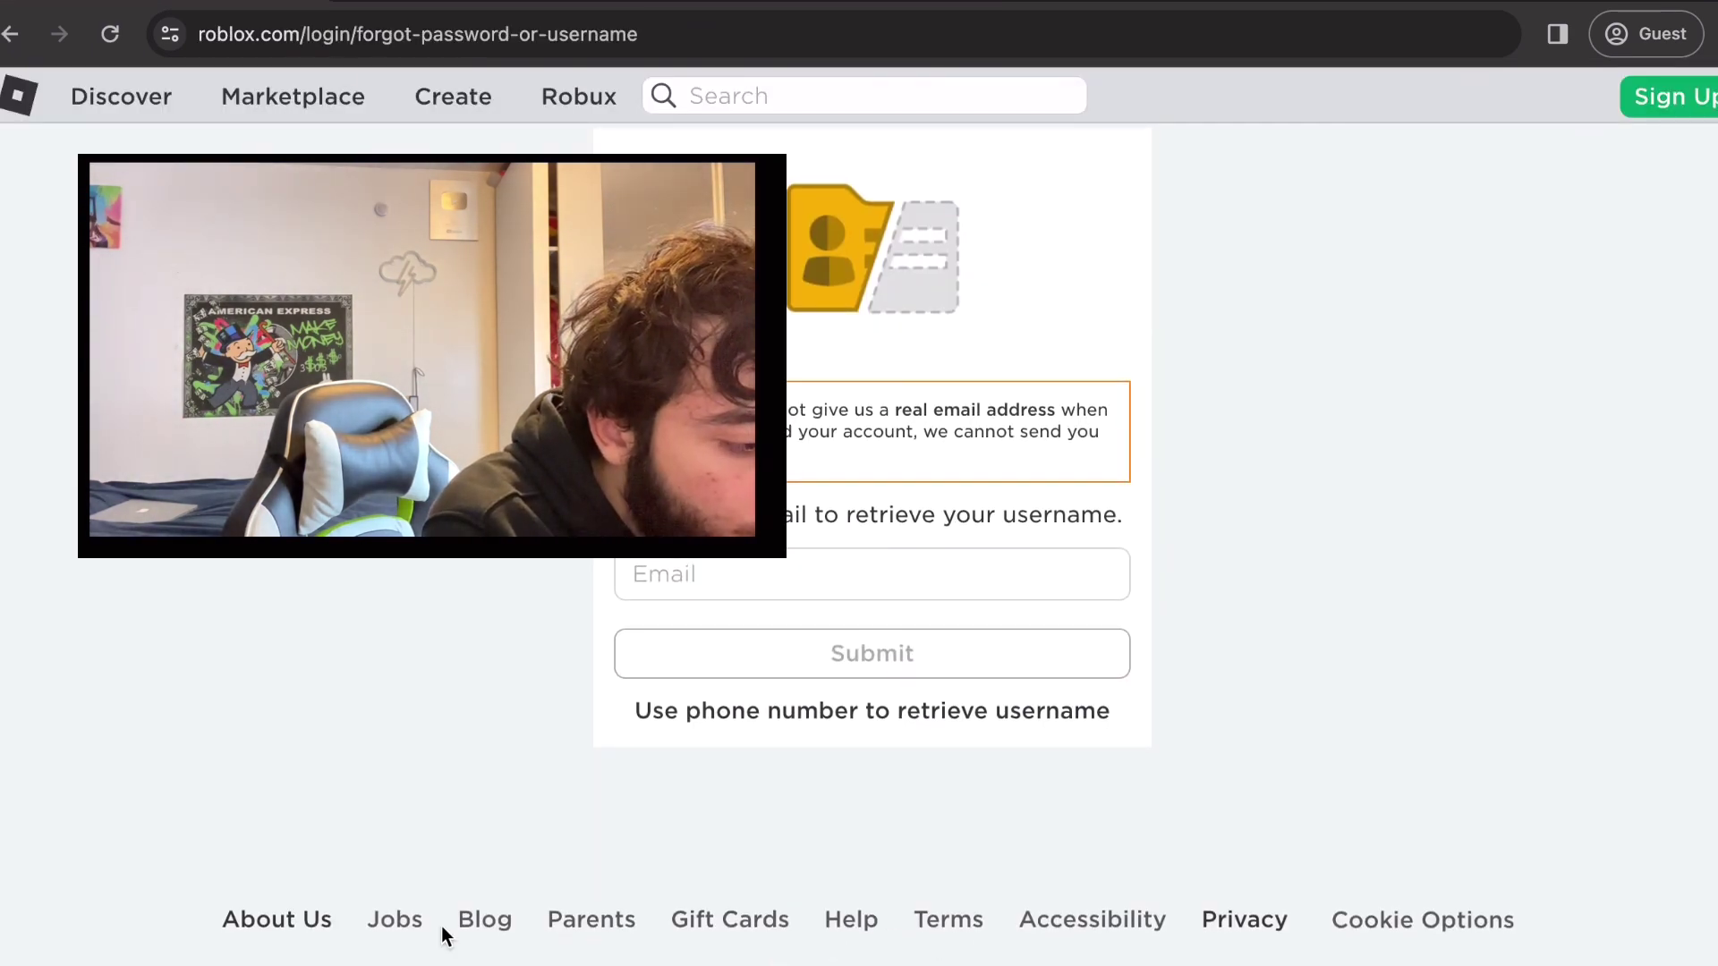
- Open the Roblox Help site from the recovery page and look through its topic categories and promoted articles
{"action": "left_click", "coordinate": [857, 918]}
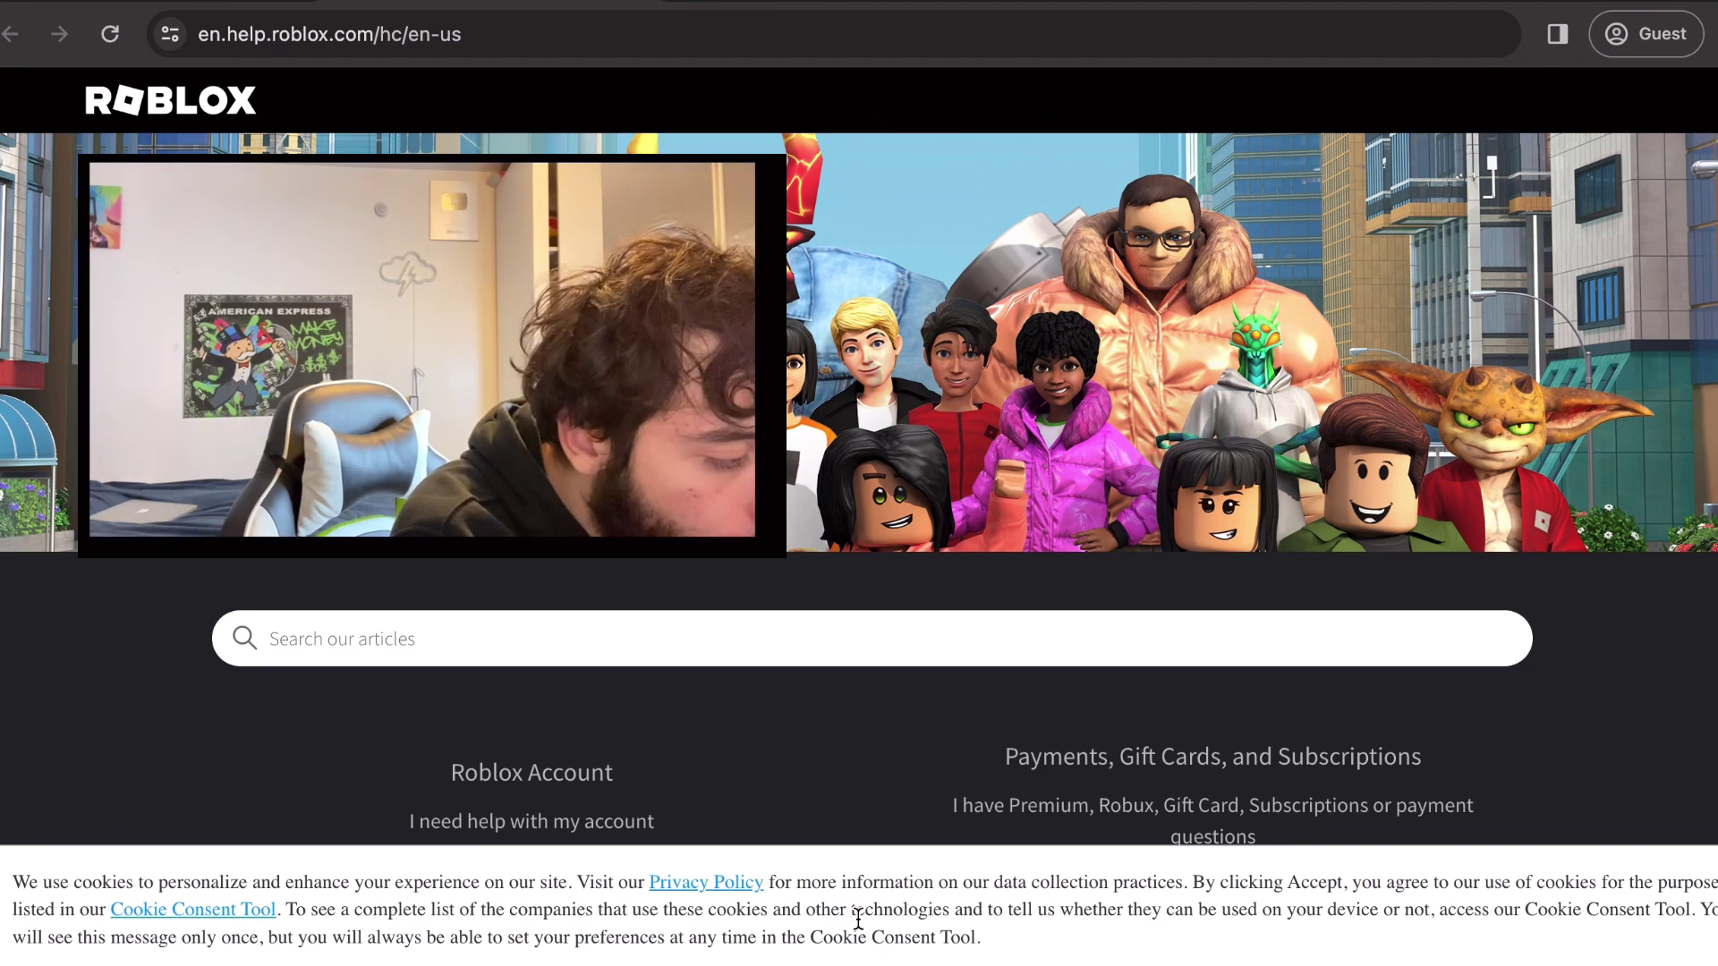
{"action": "scroll", "coordinate": [940, 671], "scroll_direction": "down", "scroll_amount": 8}
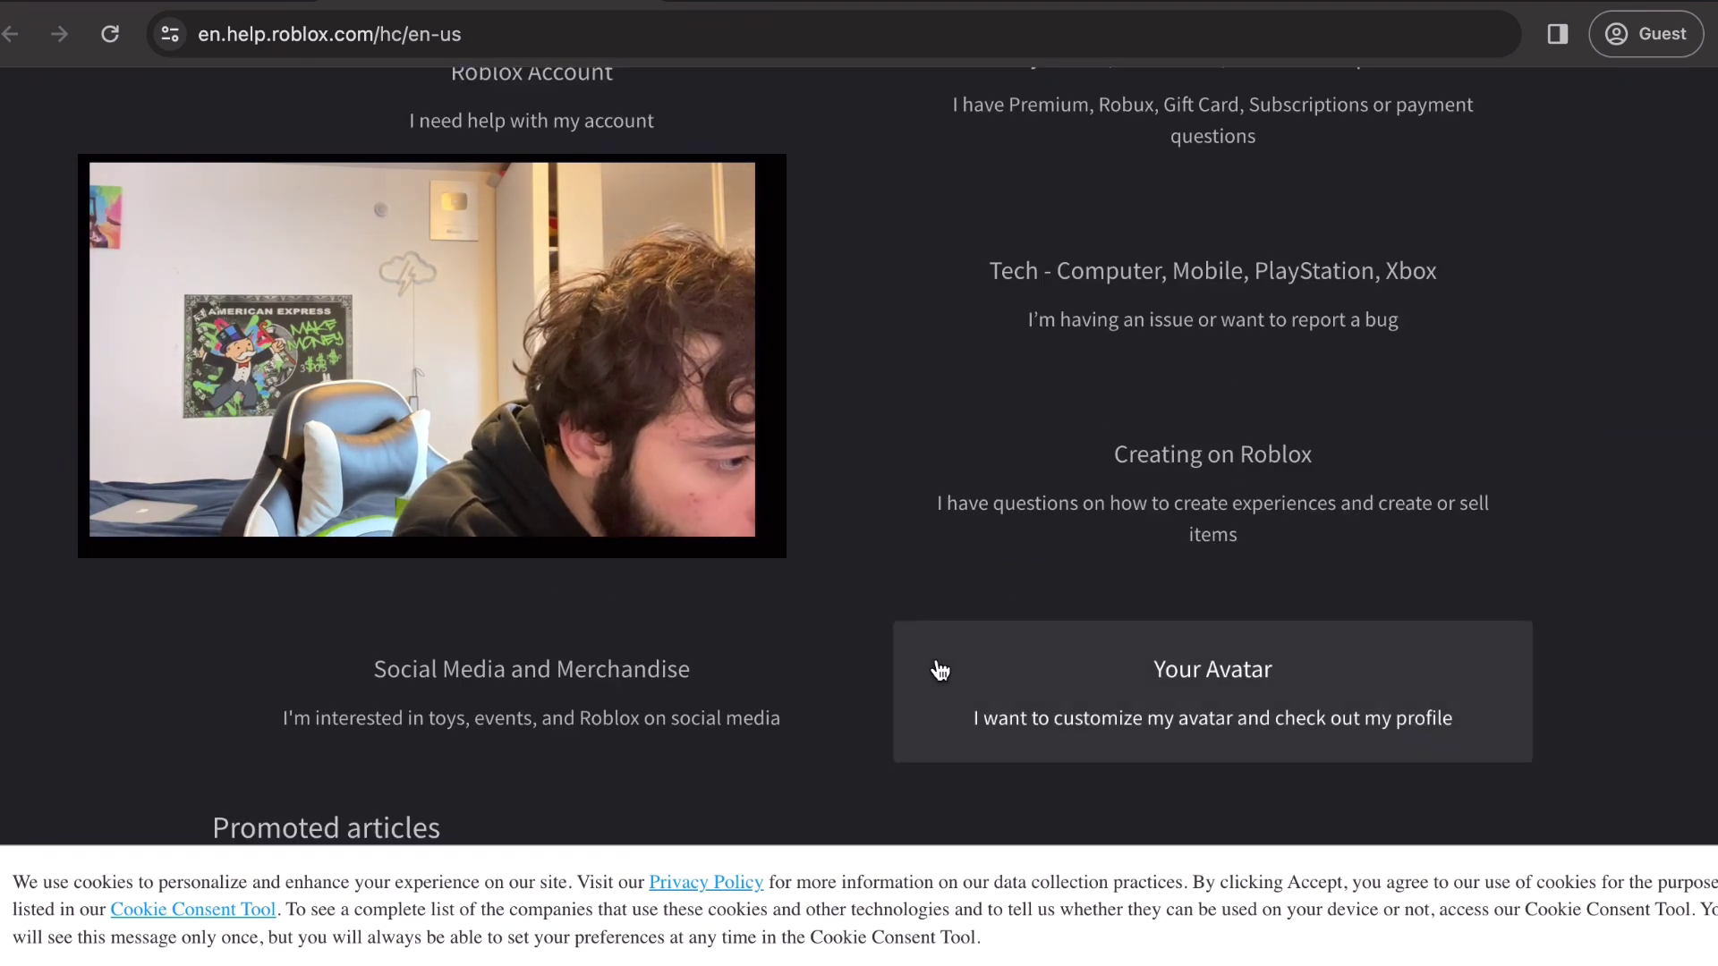
{"action": "scroll", "coordinate": [507, 671], "scroll_direction": "down", "scroll_amount": 2}
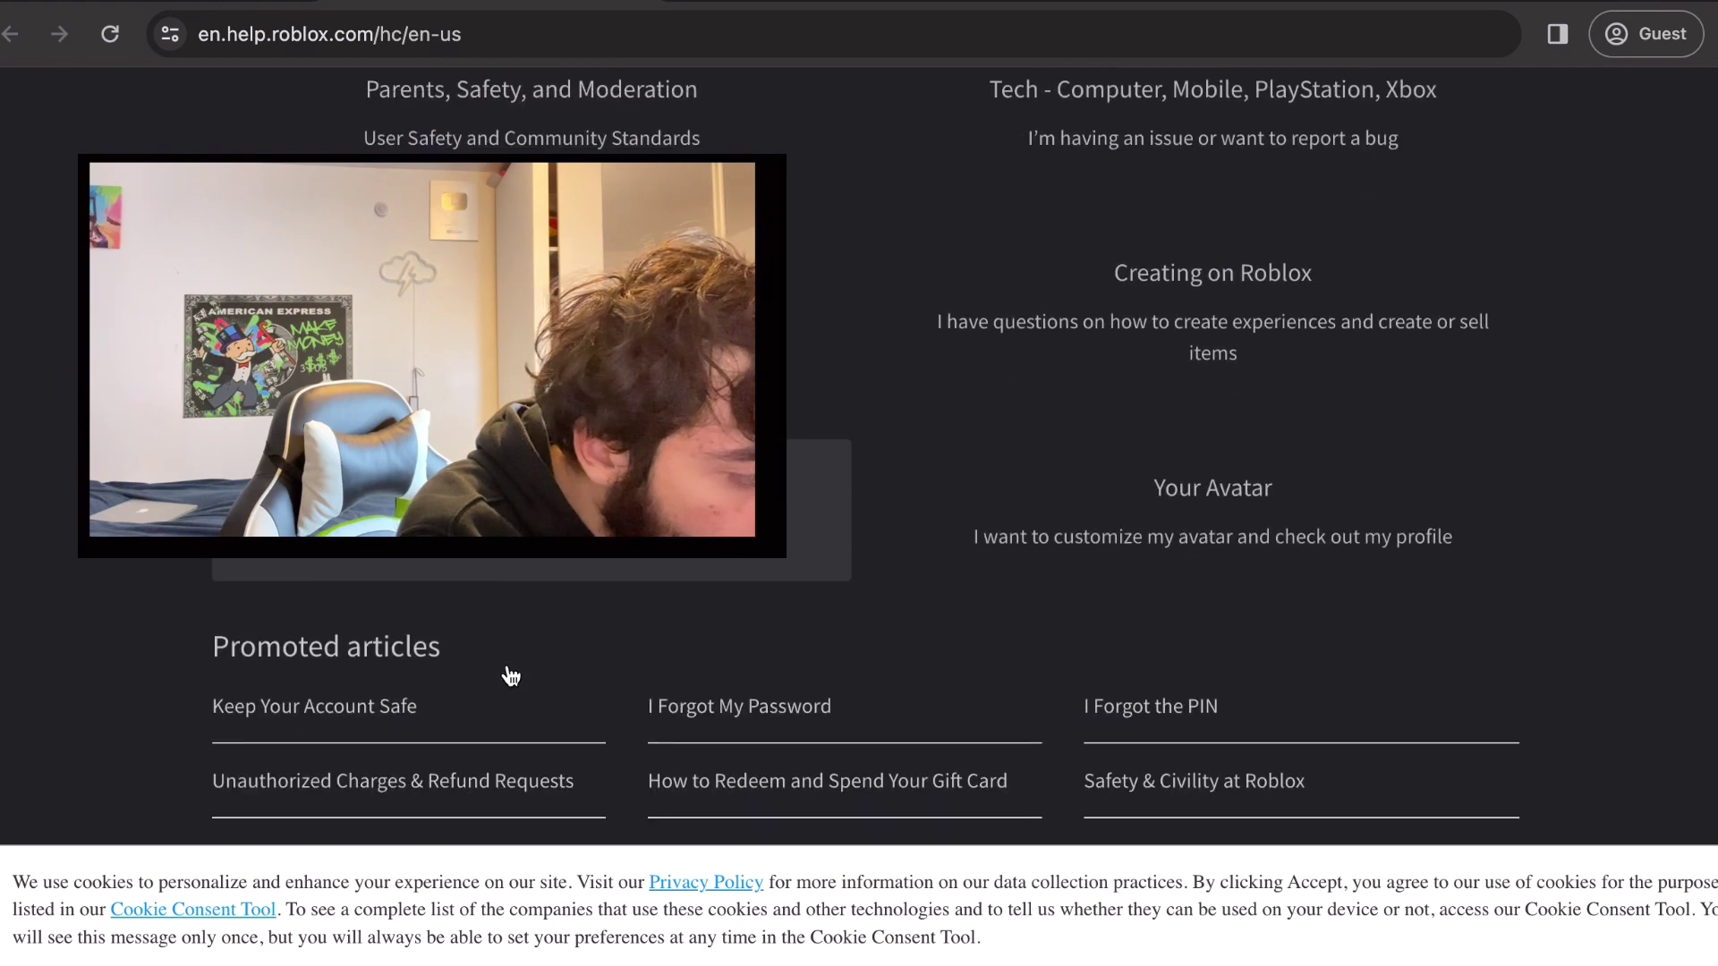
{"action": "scroll", "coordinate": [507, 675], "scroll_direction": "up", "scroll_amount": 7}
{"action": "scroll", "coordinate": [506, 674], "scroll_direction": "down", "scroll_amount": 1}
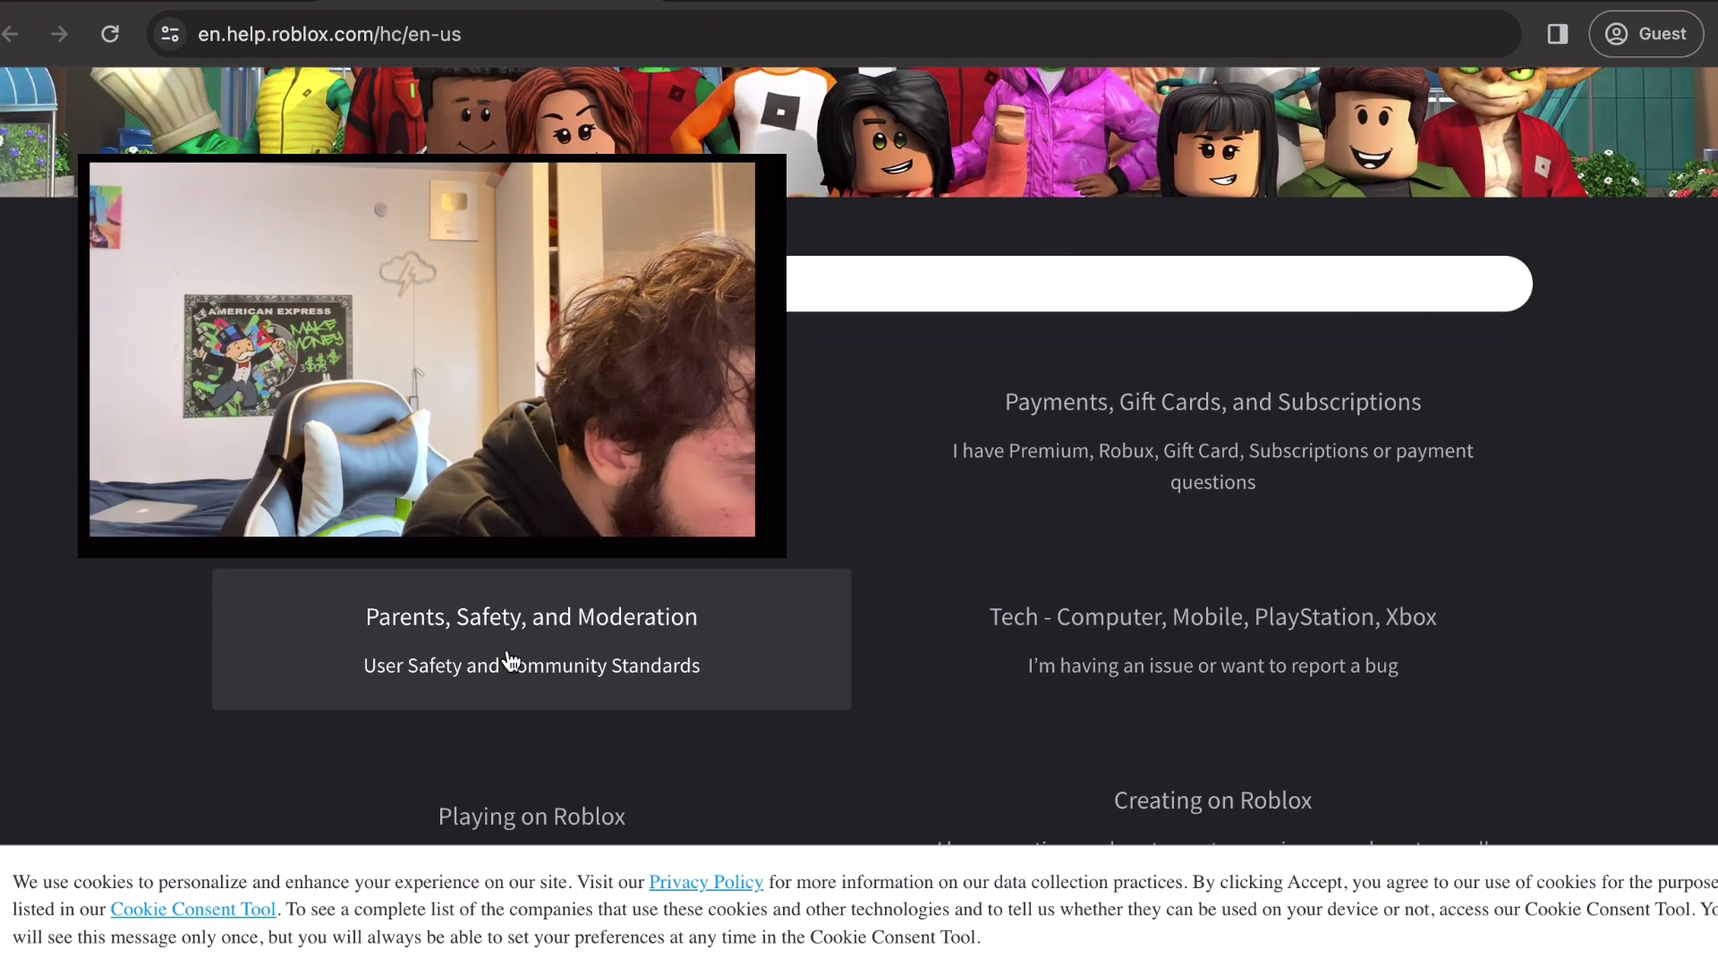
{"action": "scroll", "coordinate": [1080, 599], "scroll_direction": "down", "scroll_amount": 3}
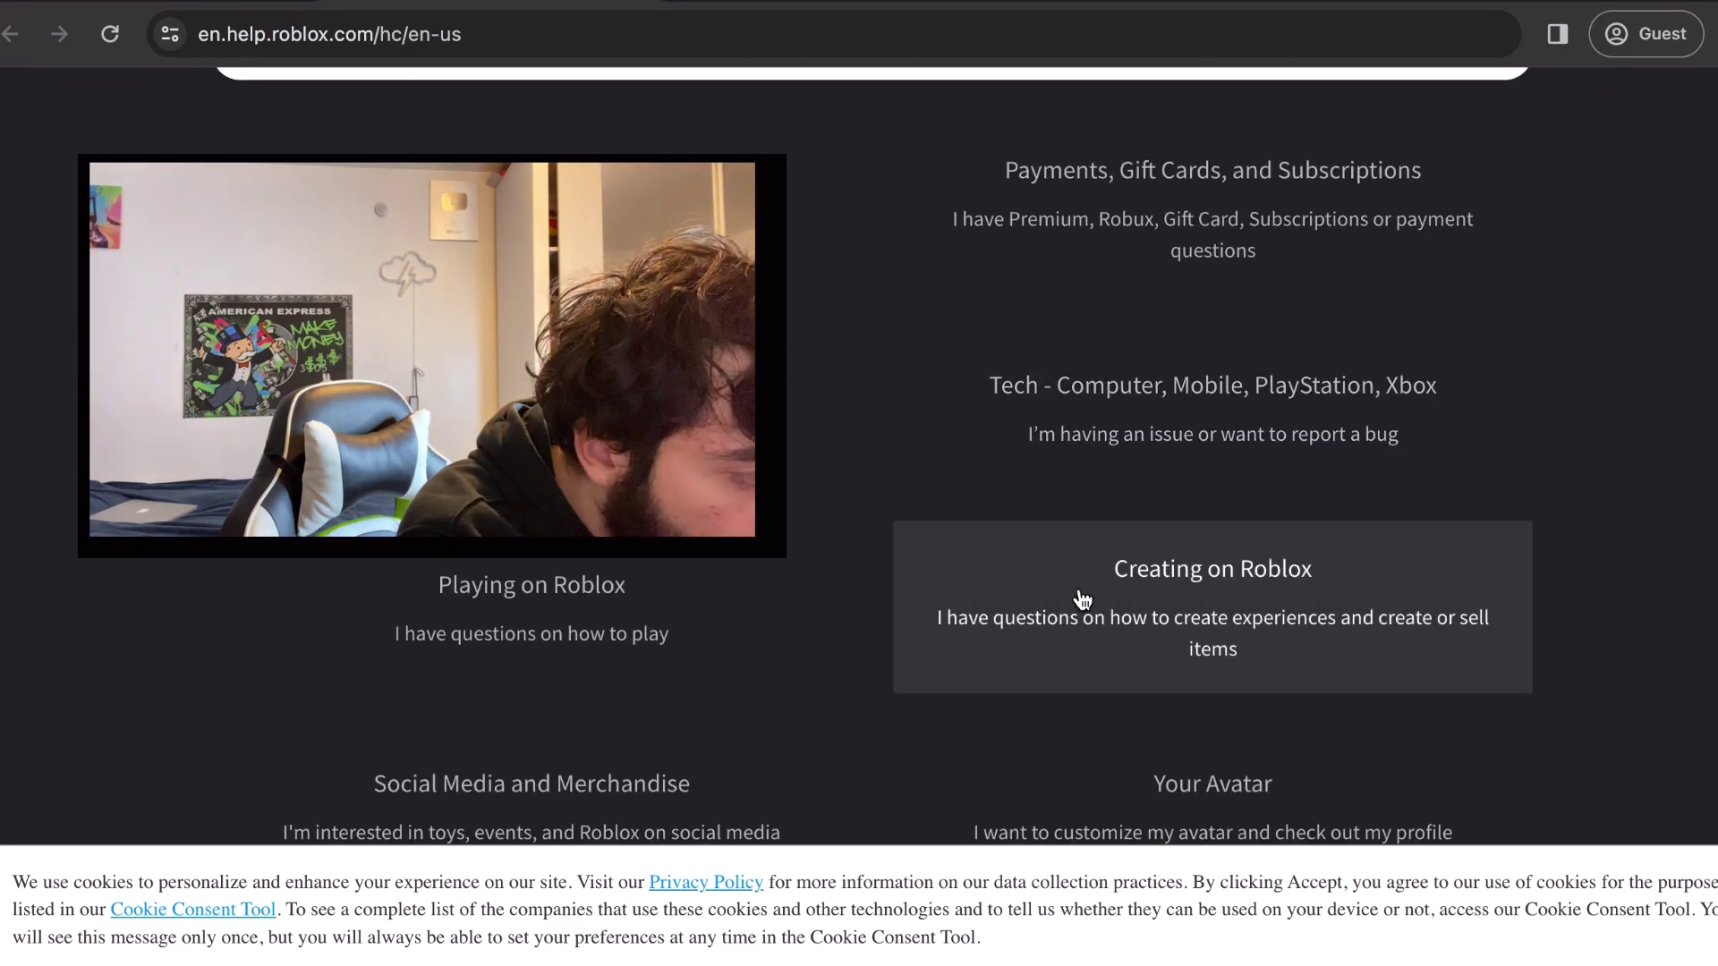
{"action": "scroll", "coordinate": [1081, 666], "scroll_direction": "down", "scroll_amount": 7}
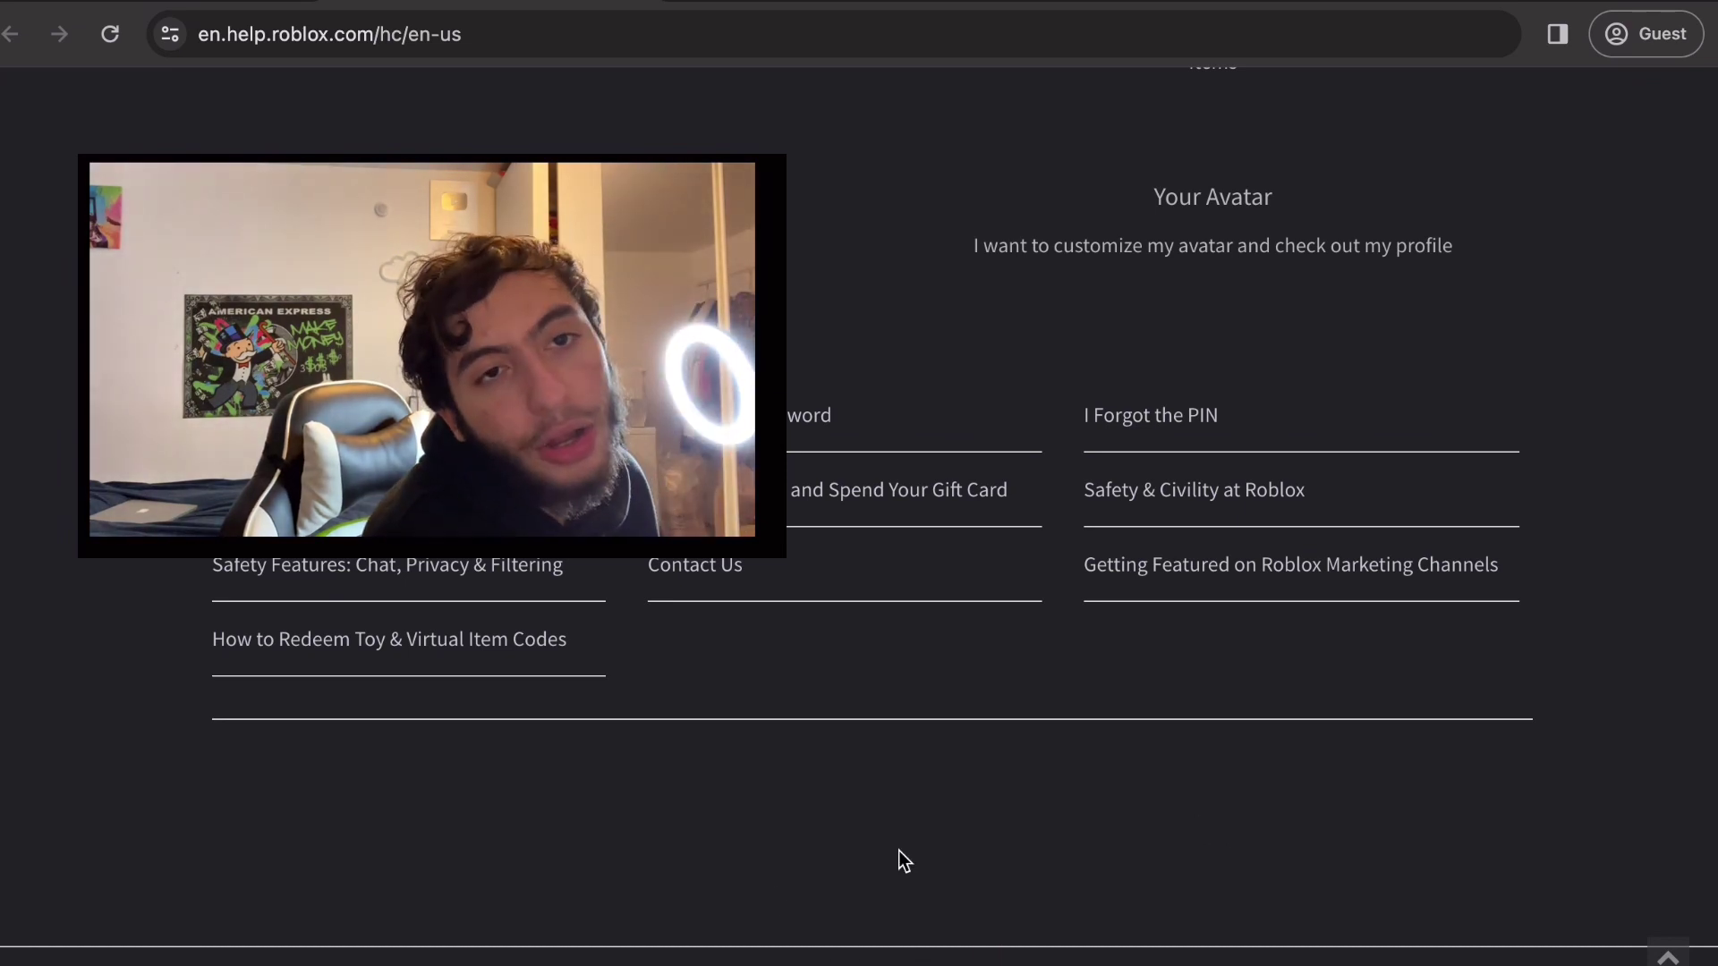
- Reload the Help site, open the promoted Contact Us article and follow its link to the Support form
{"action": "key", "text": "super+r"}
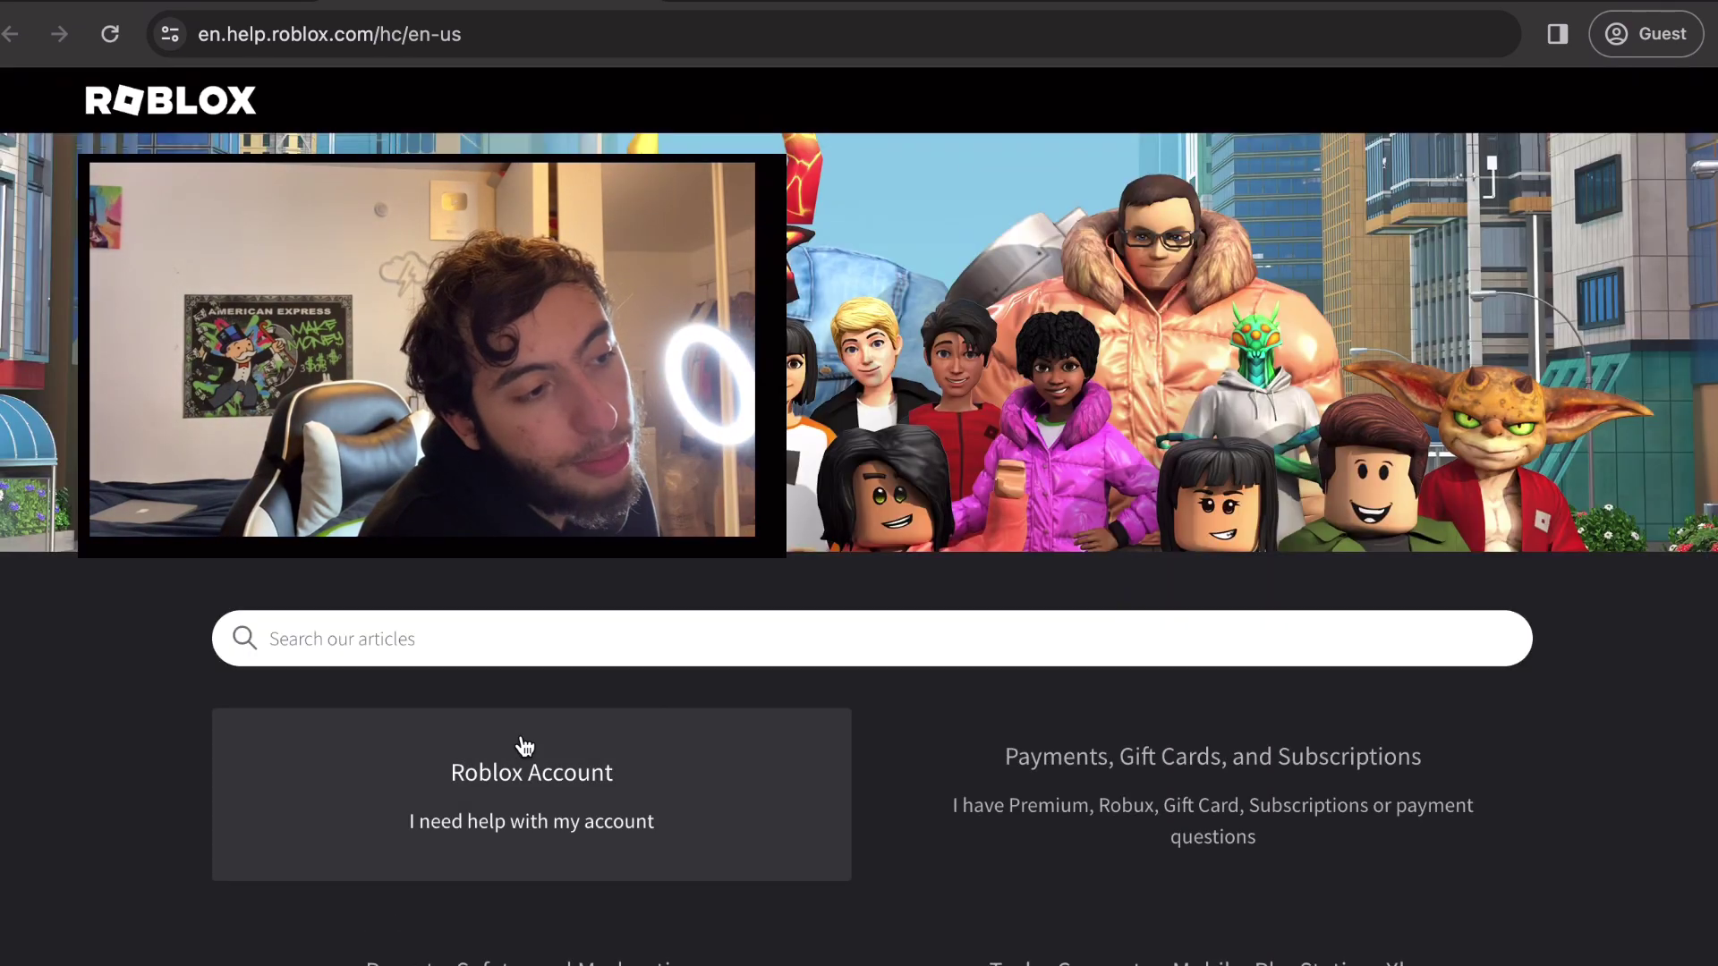
{"action": "scroll", "coordinate": [518, 748], "scroll_direction": "down", "scroll_amount": 2}
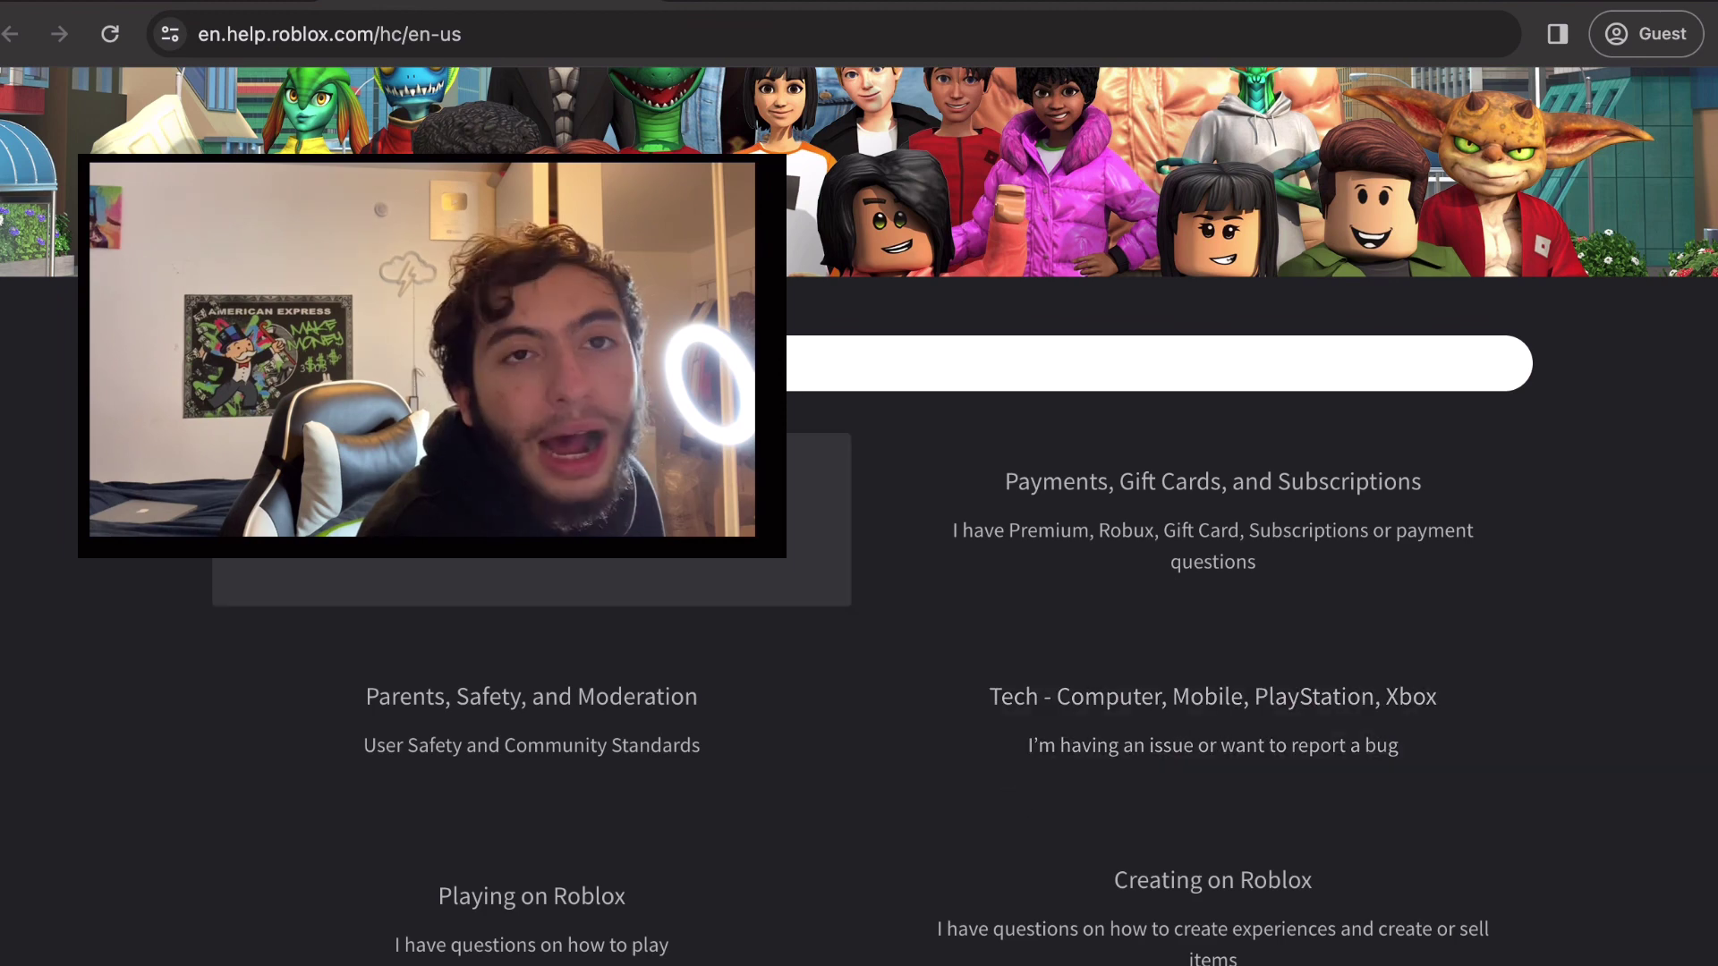
{"action": "scroll", "coordinate": [955, 624], "scroll_direction": "down", "scroll_amount": 5}
{"action": "scroll", "coordinate": [954, 629], "scroll_direction": "down", "scroll_amount": 4}
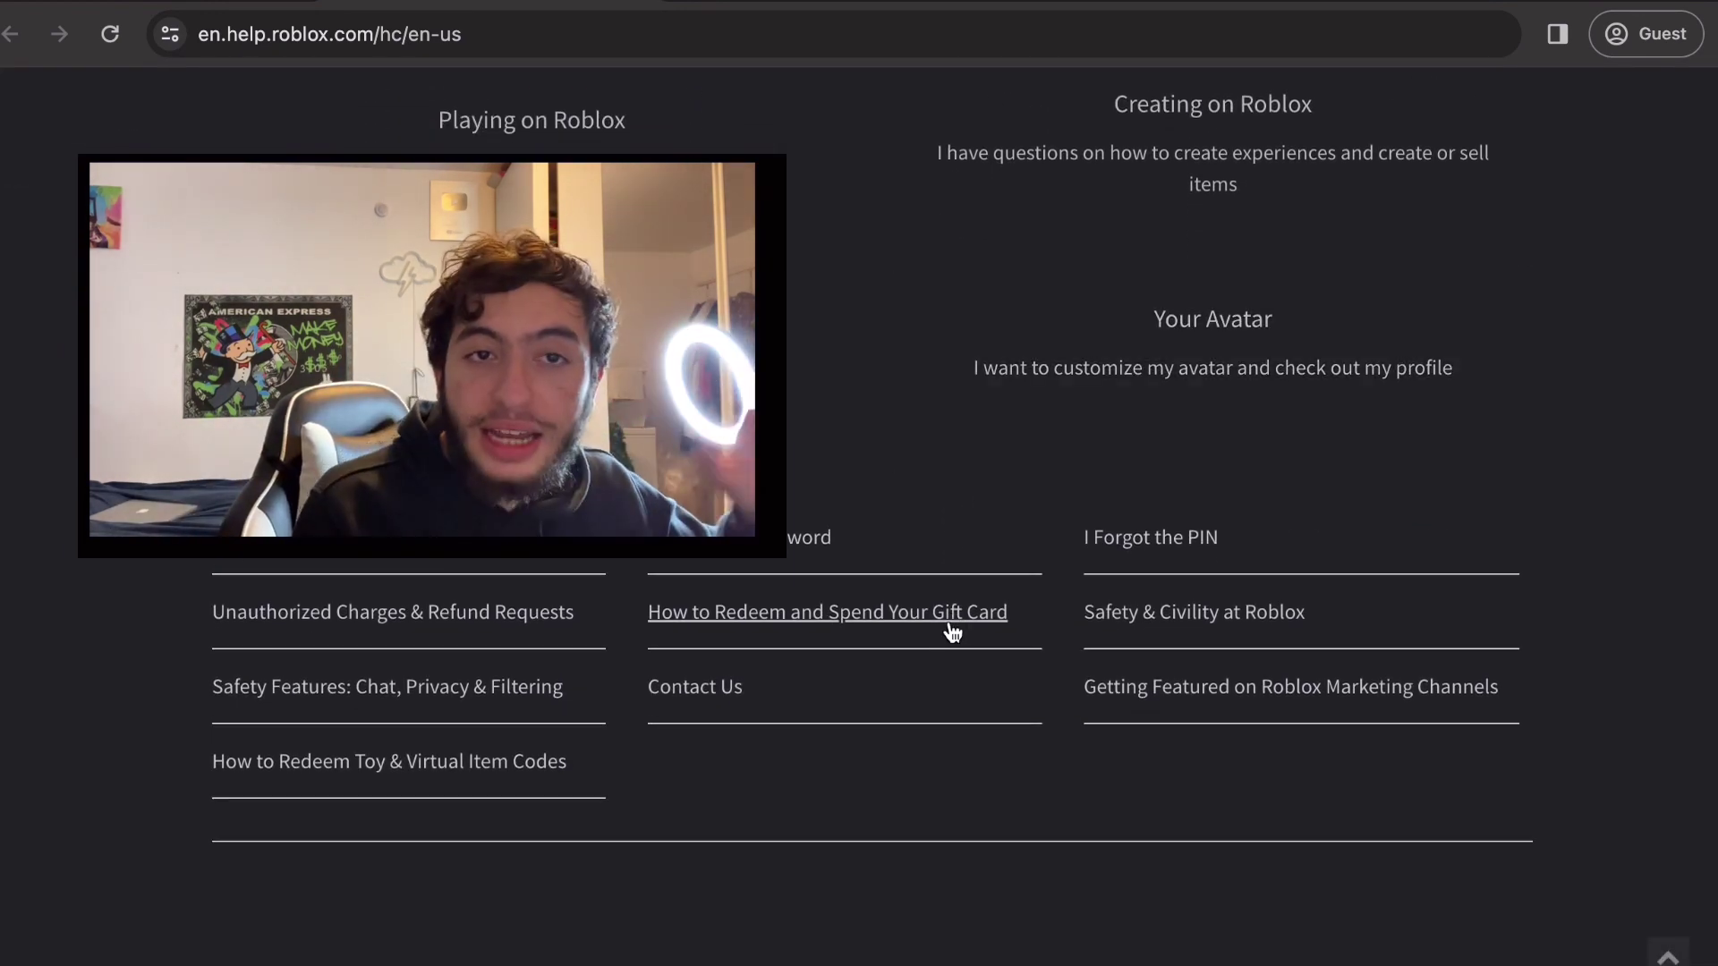
{"action": "left_click", "coordinate": [742, 689]}
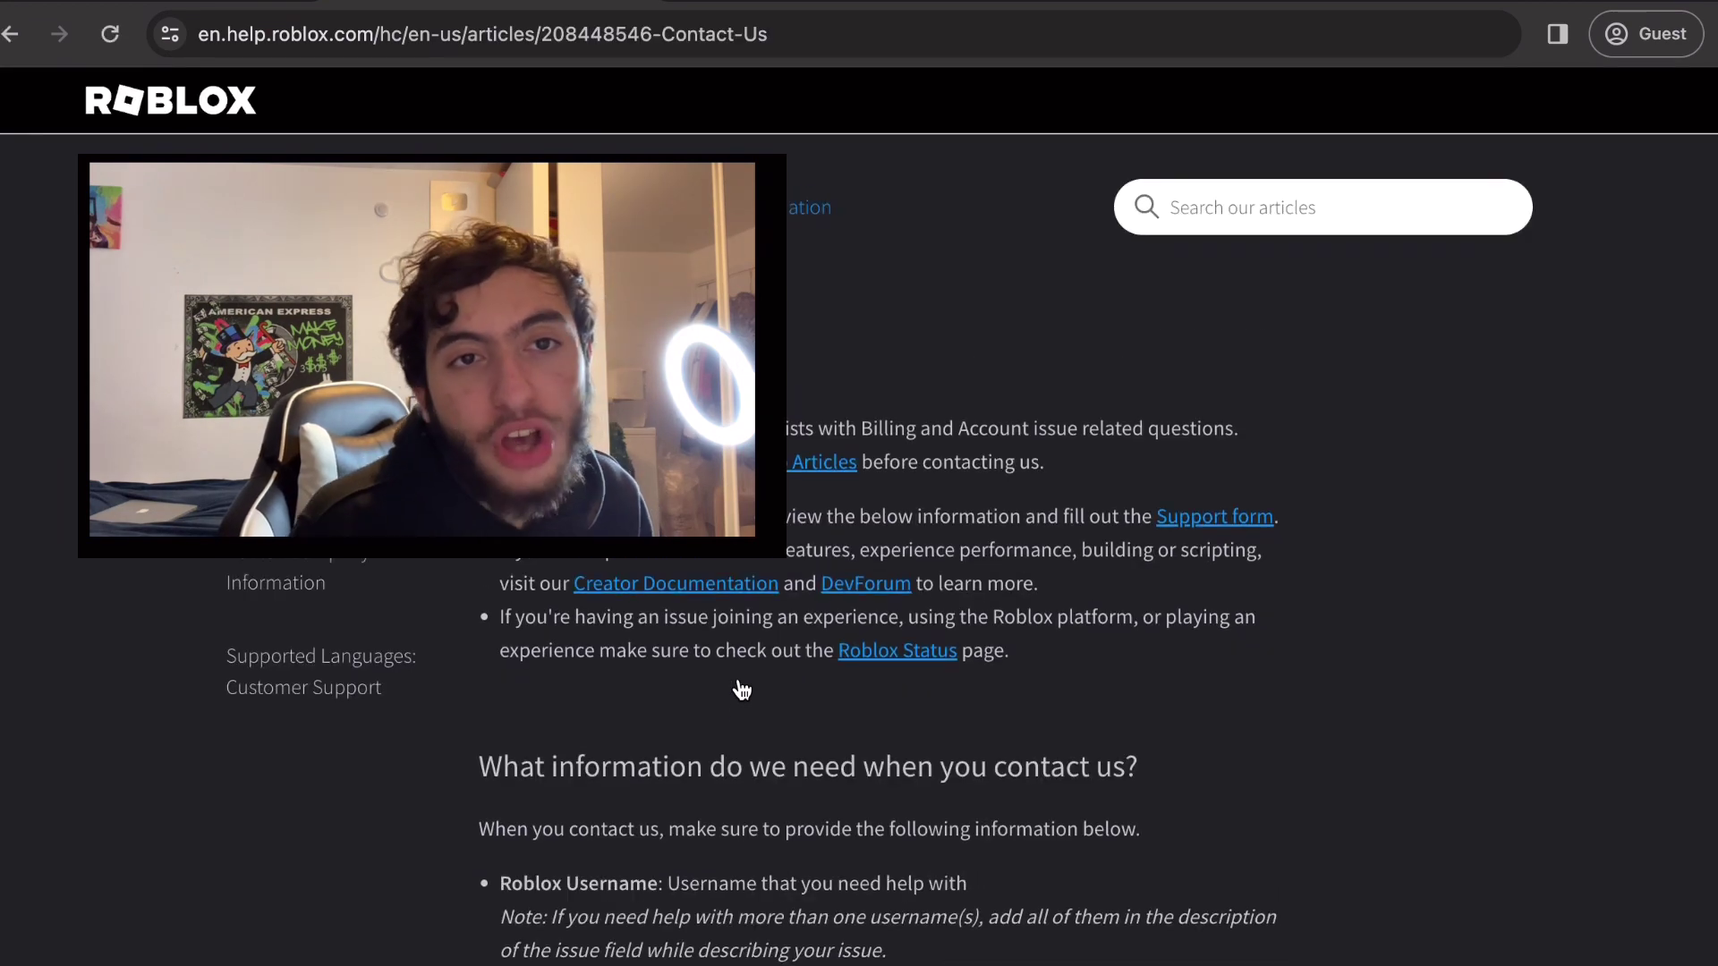
{"action": "left_click", "coordinate": [1262, 526]}
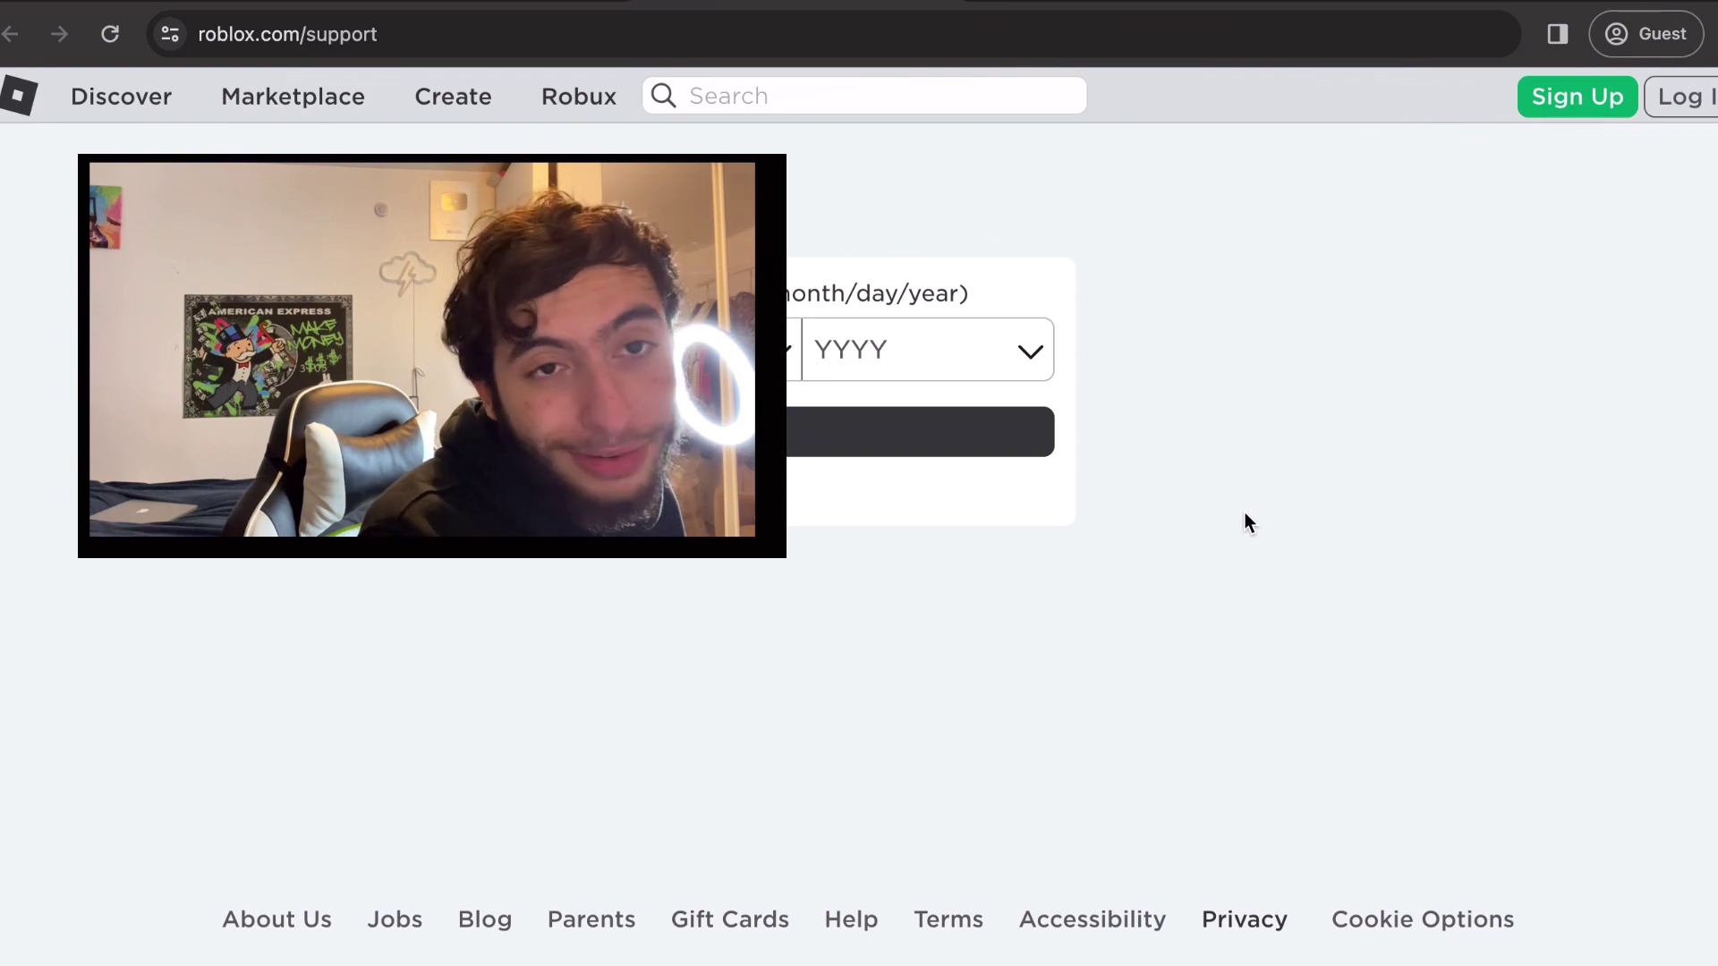
- Choose a birth month, day and year in the support page's age check and continue to the contact form
{"action": "key", "text": "space"}
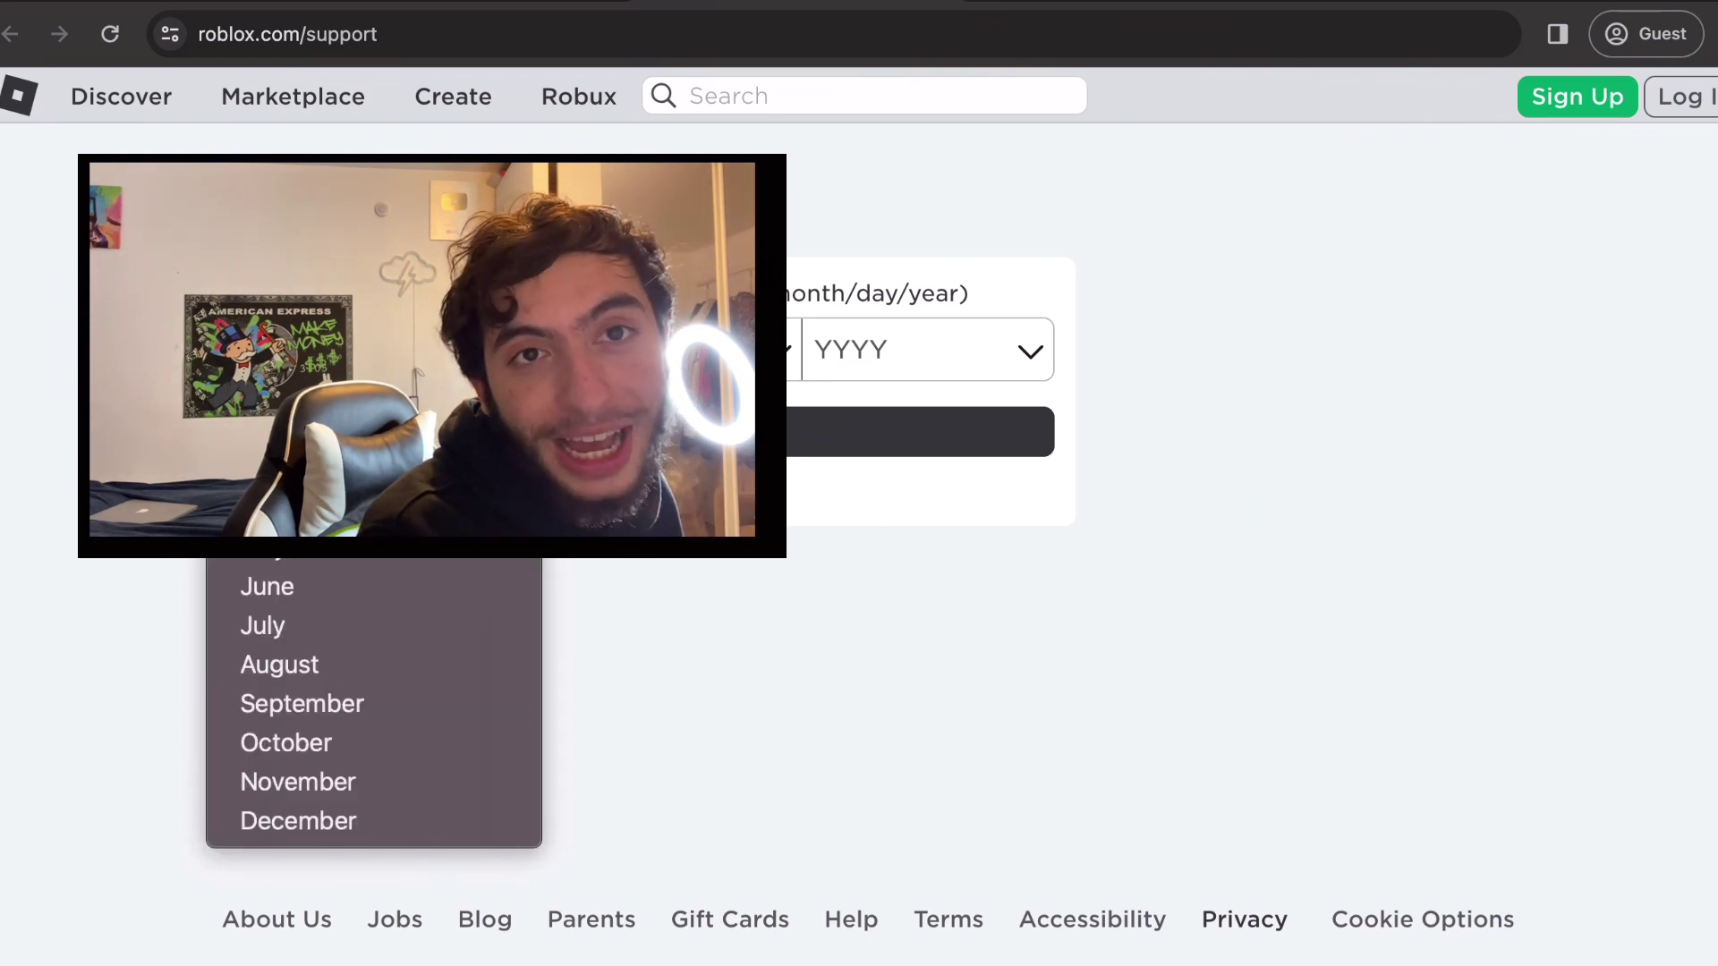
{"action": "key", "text": "Return"}
{"action": "left_click", "coordinate": [662, 349]}
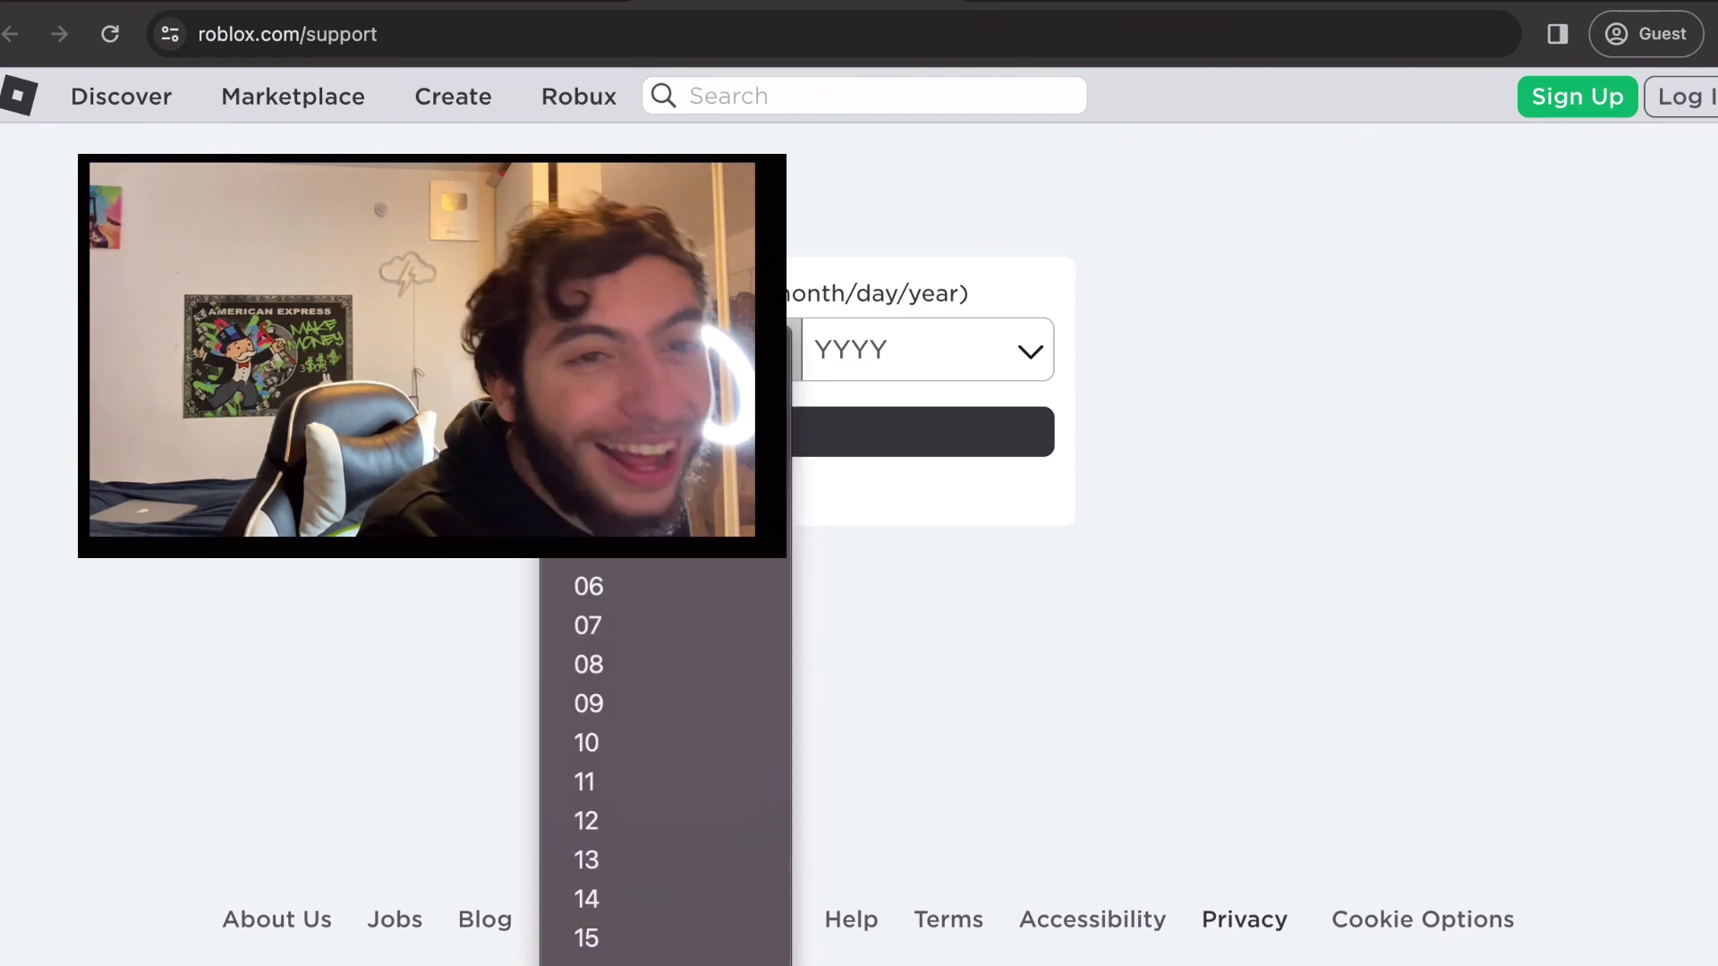
{"action": "left_click", "coordinate": [659, 587]}
{"action": "left_click", "coordinate": [899, 374]}
{"action": "scroll", "coordinate": [905, 560], "scroll_direction": "down", "scroll_amount": 20}
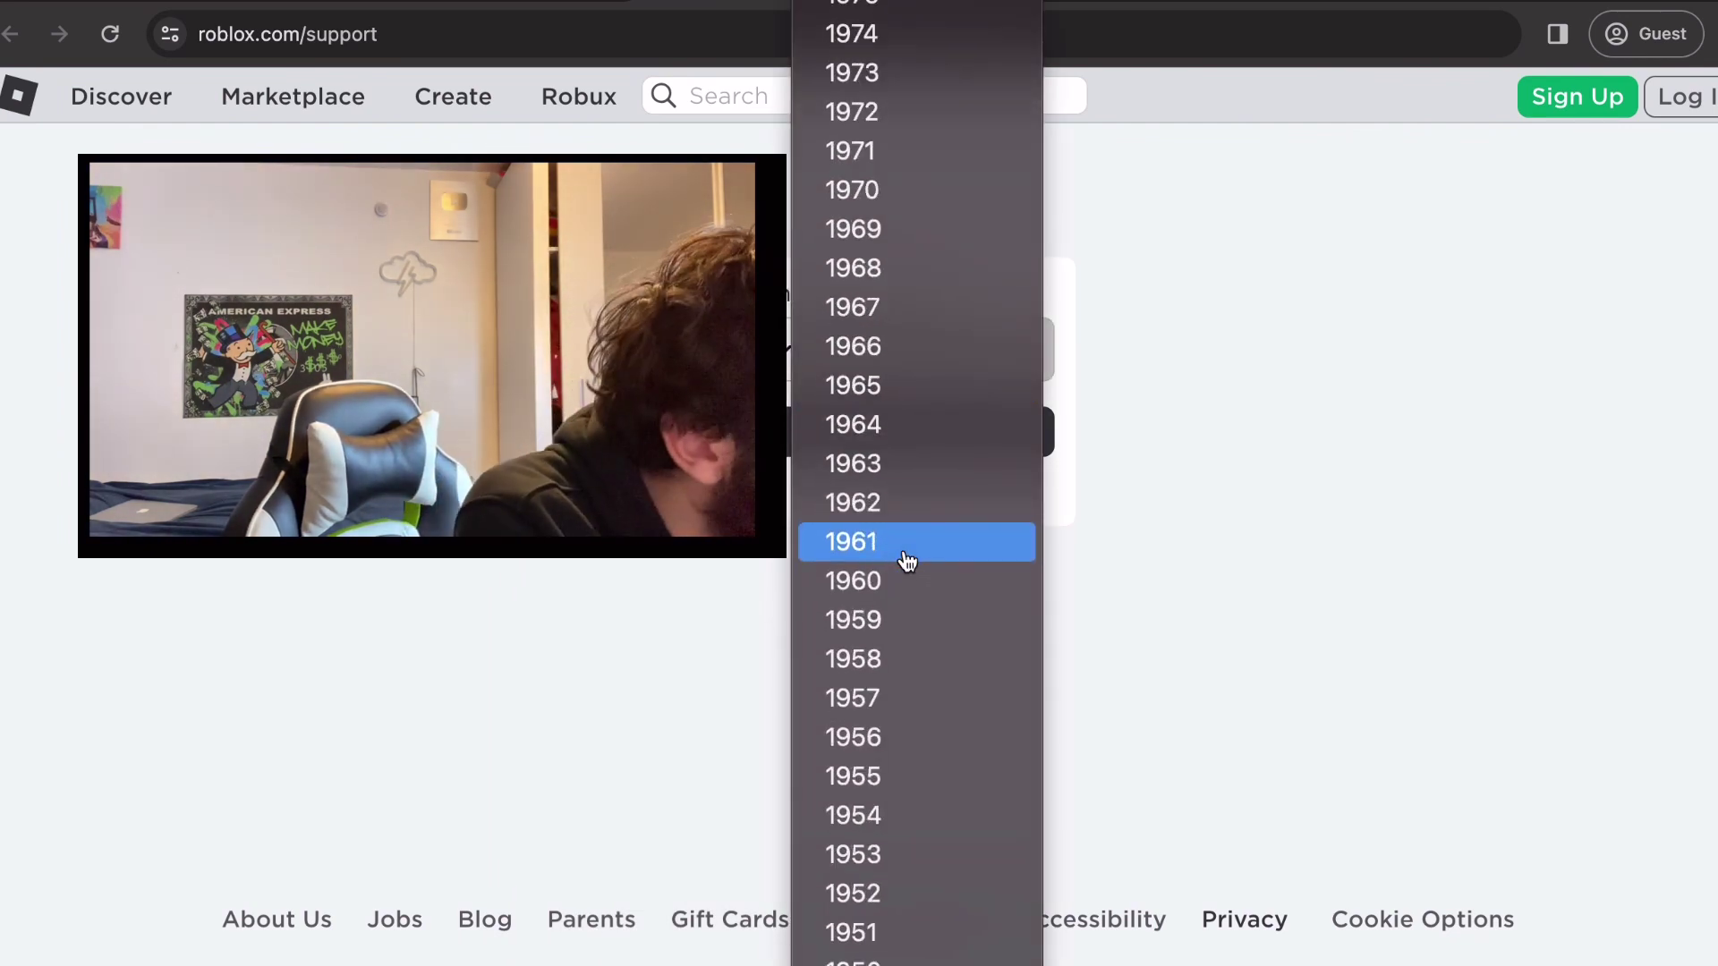
{"action": "left_click", "coordinate": [904, 547]}
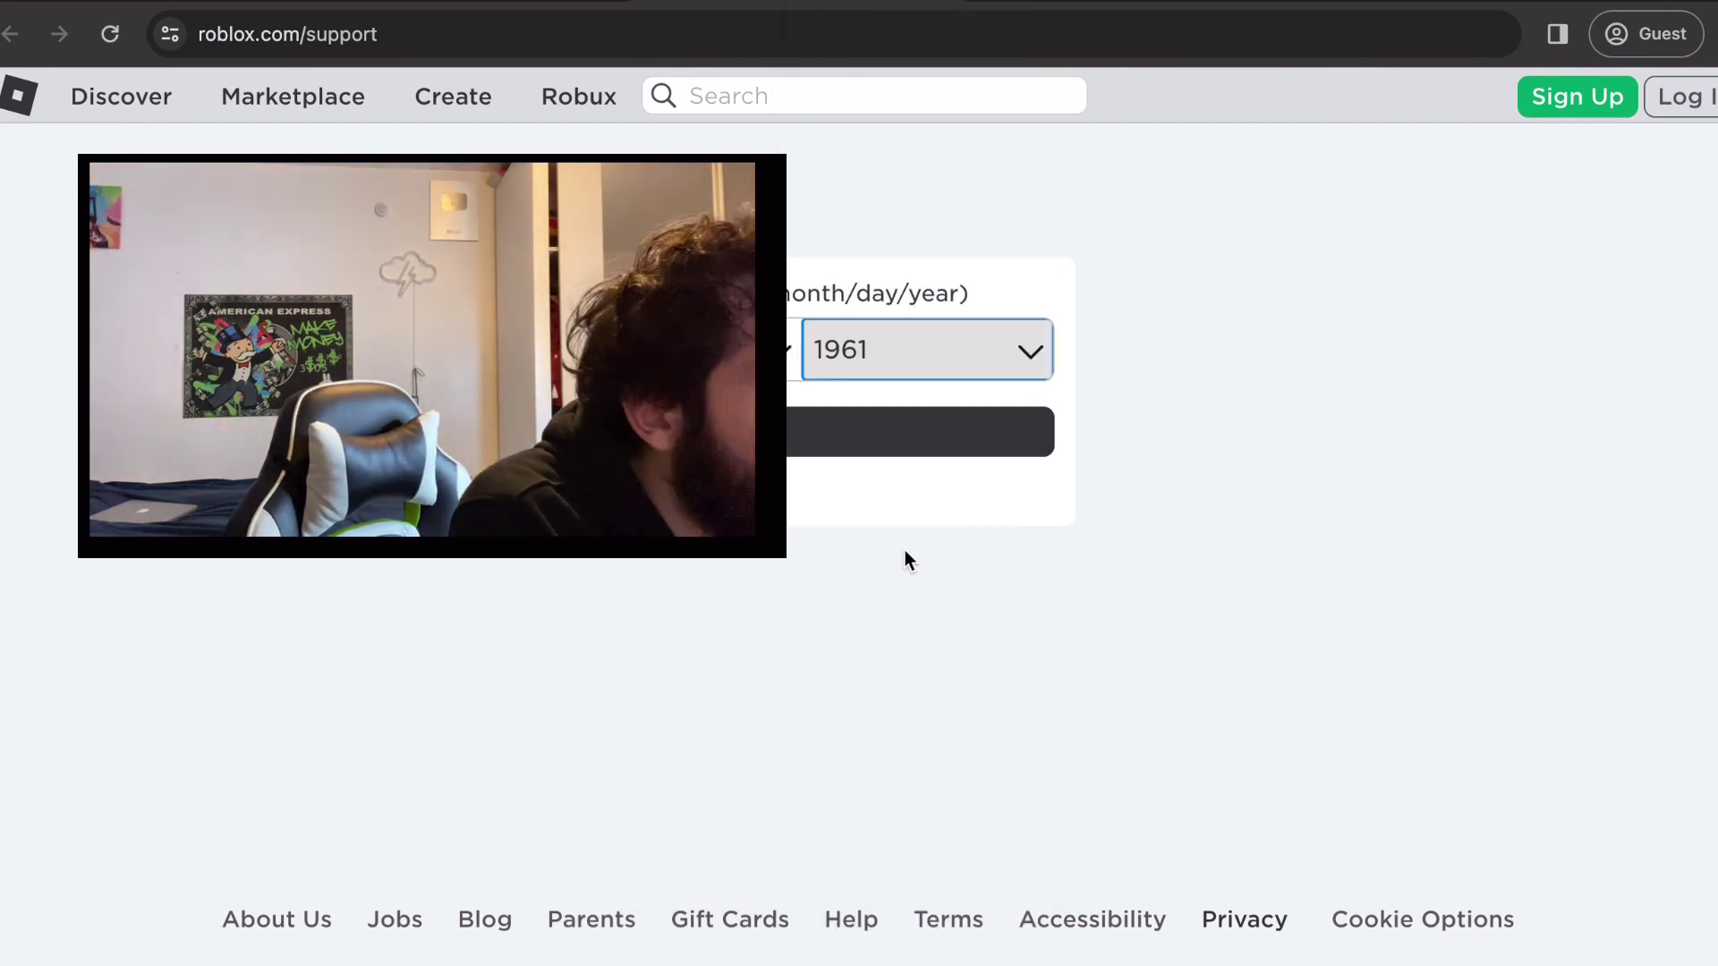
{"action": "left_click", "coordinate": [807, 438]}
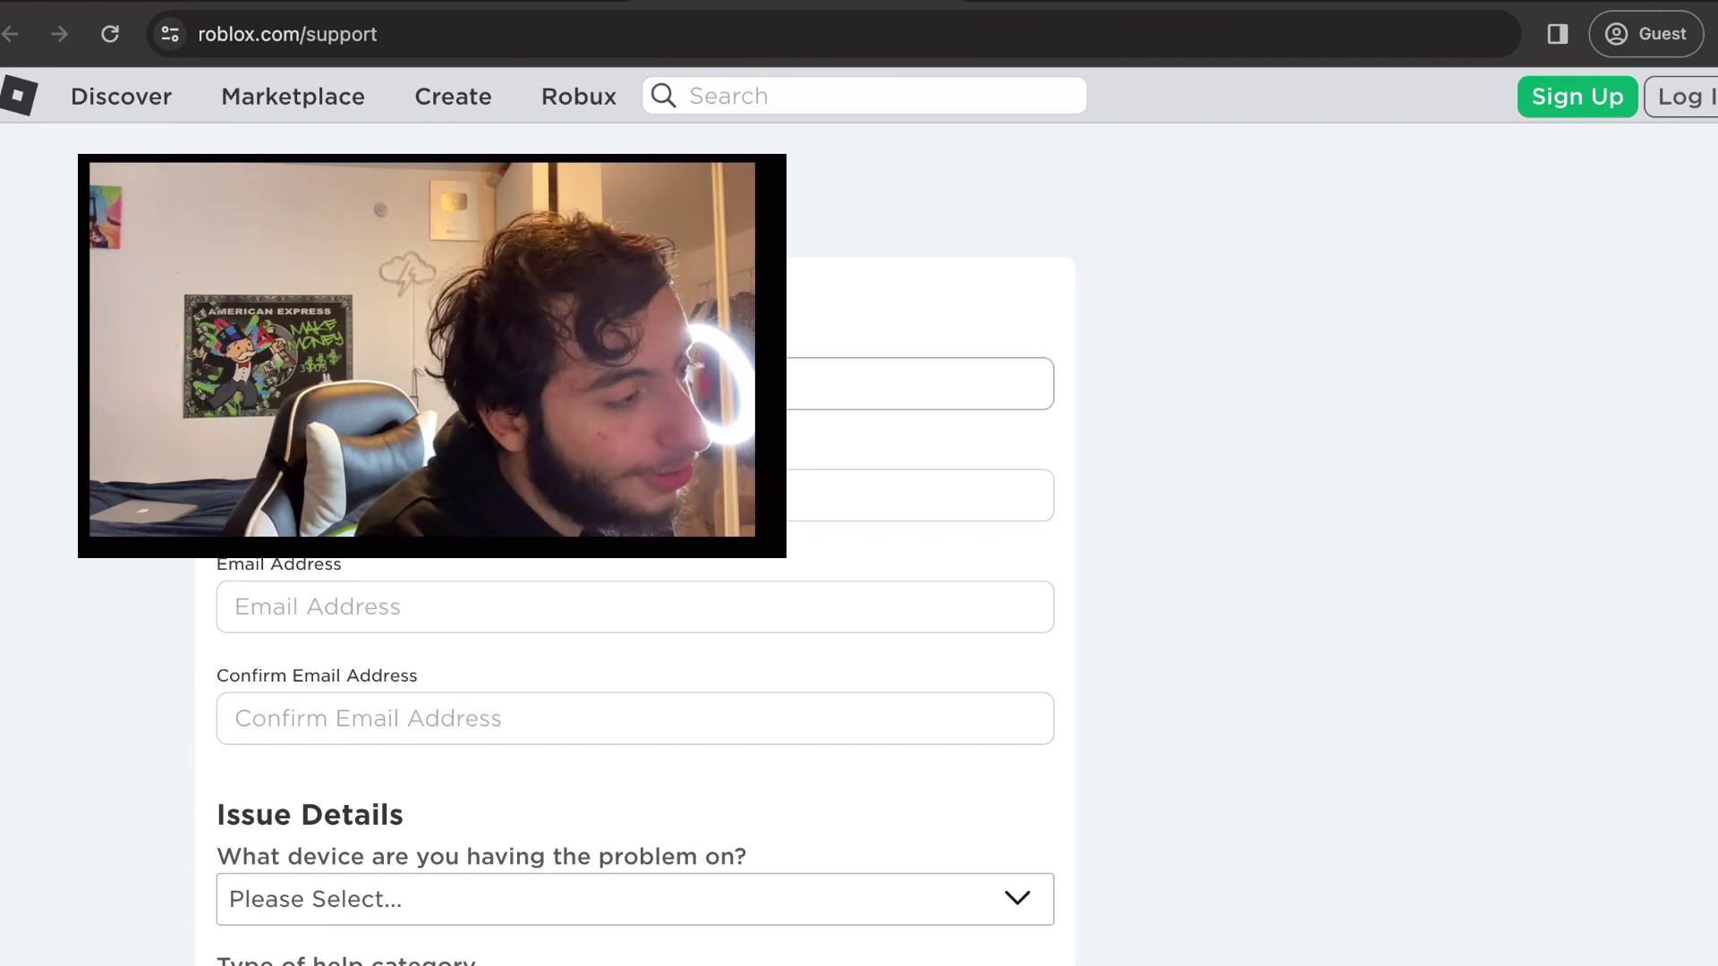
- Look over the support form and fill in the contact's first name and email address in the contact details
{"action": "scroll", "coordinate": [636, 536], "scroll_direction": "down", "scroll_amount": 10}
{"action": "scroll", "coordinate": [636, 537], "scroll_direction": "up", "scroll_amount": 10}
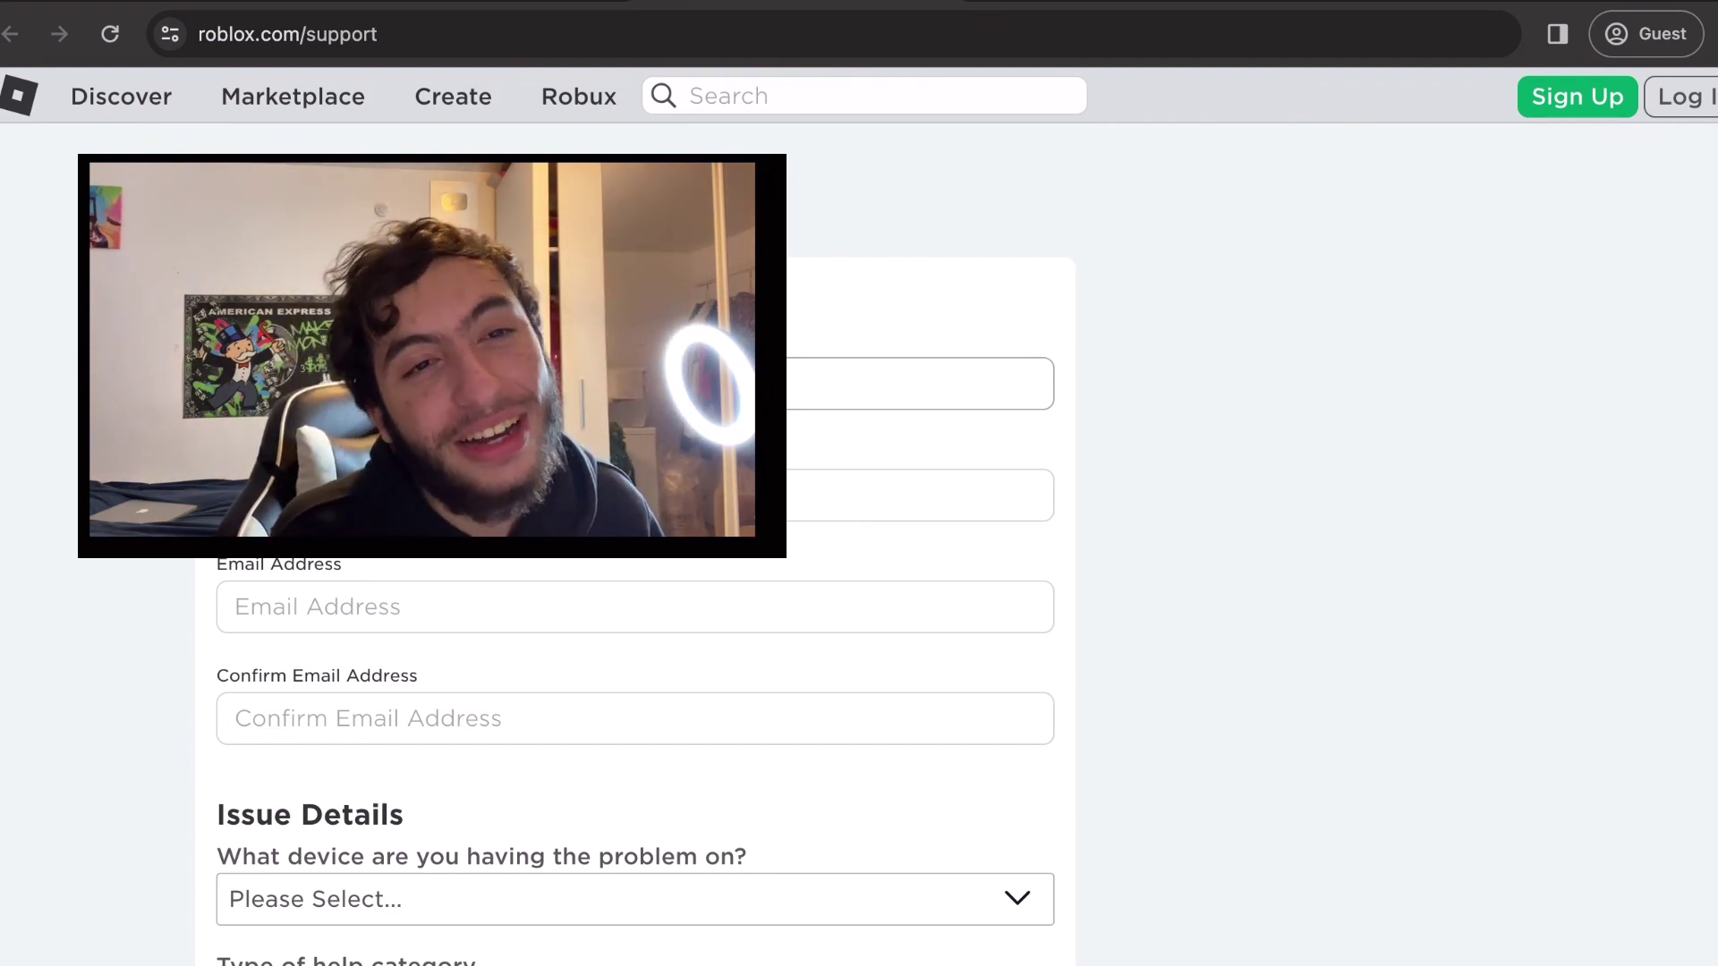
{"action": "left_click", "coordinate": [854, 496]}
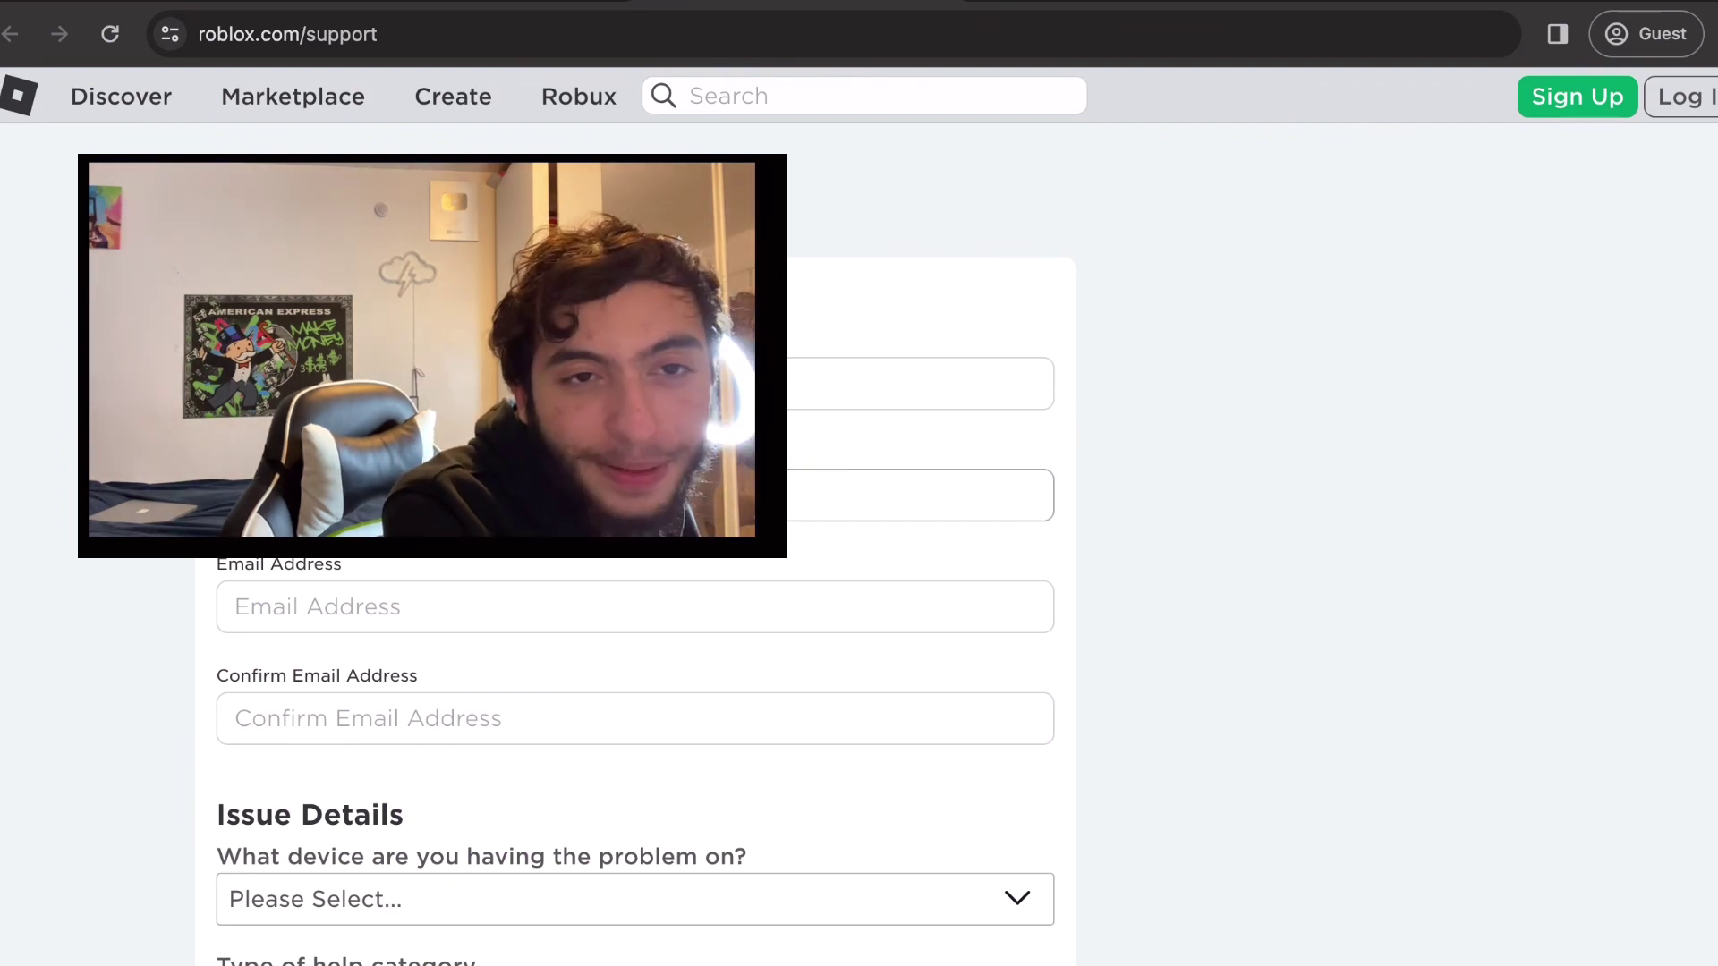
{"action": "left_click", "coordinate": [857, 607]}
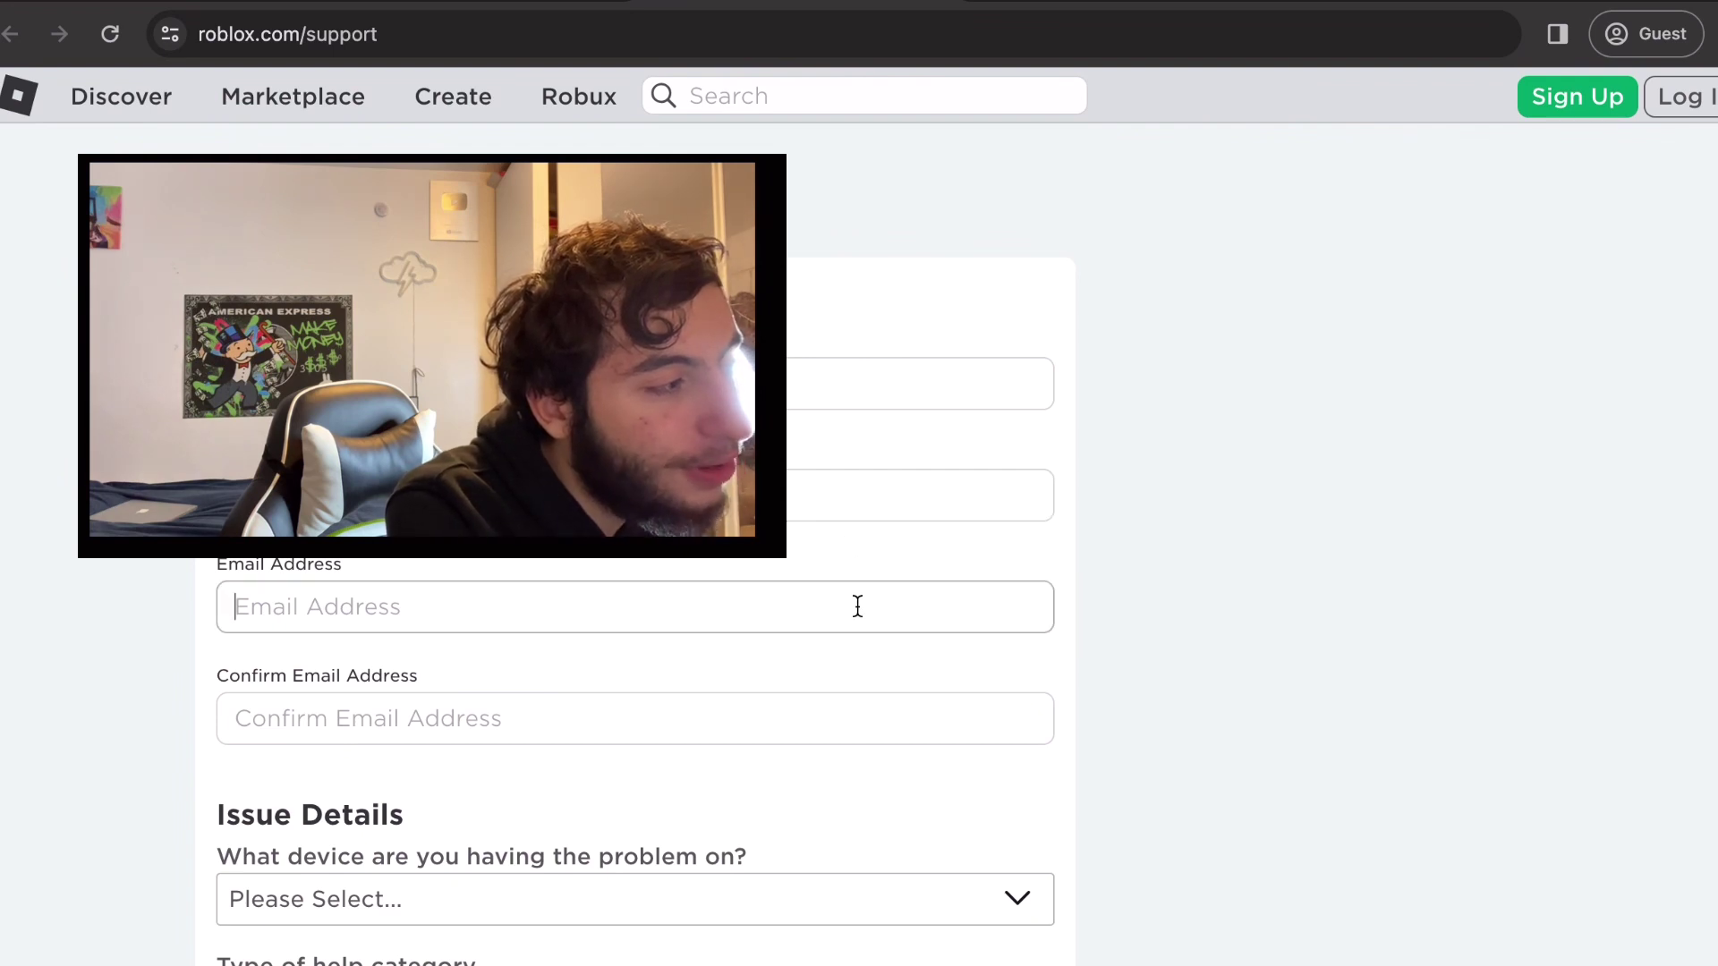
{"action": "type", "text": "example"}
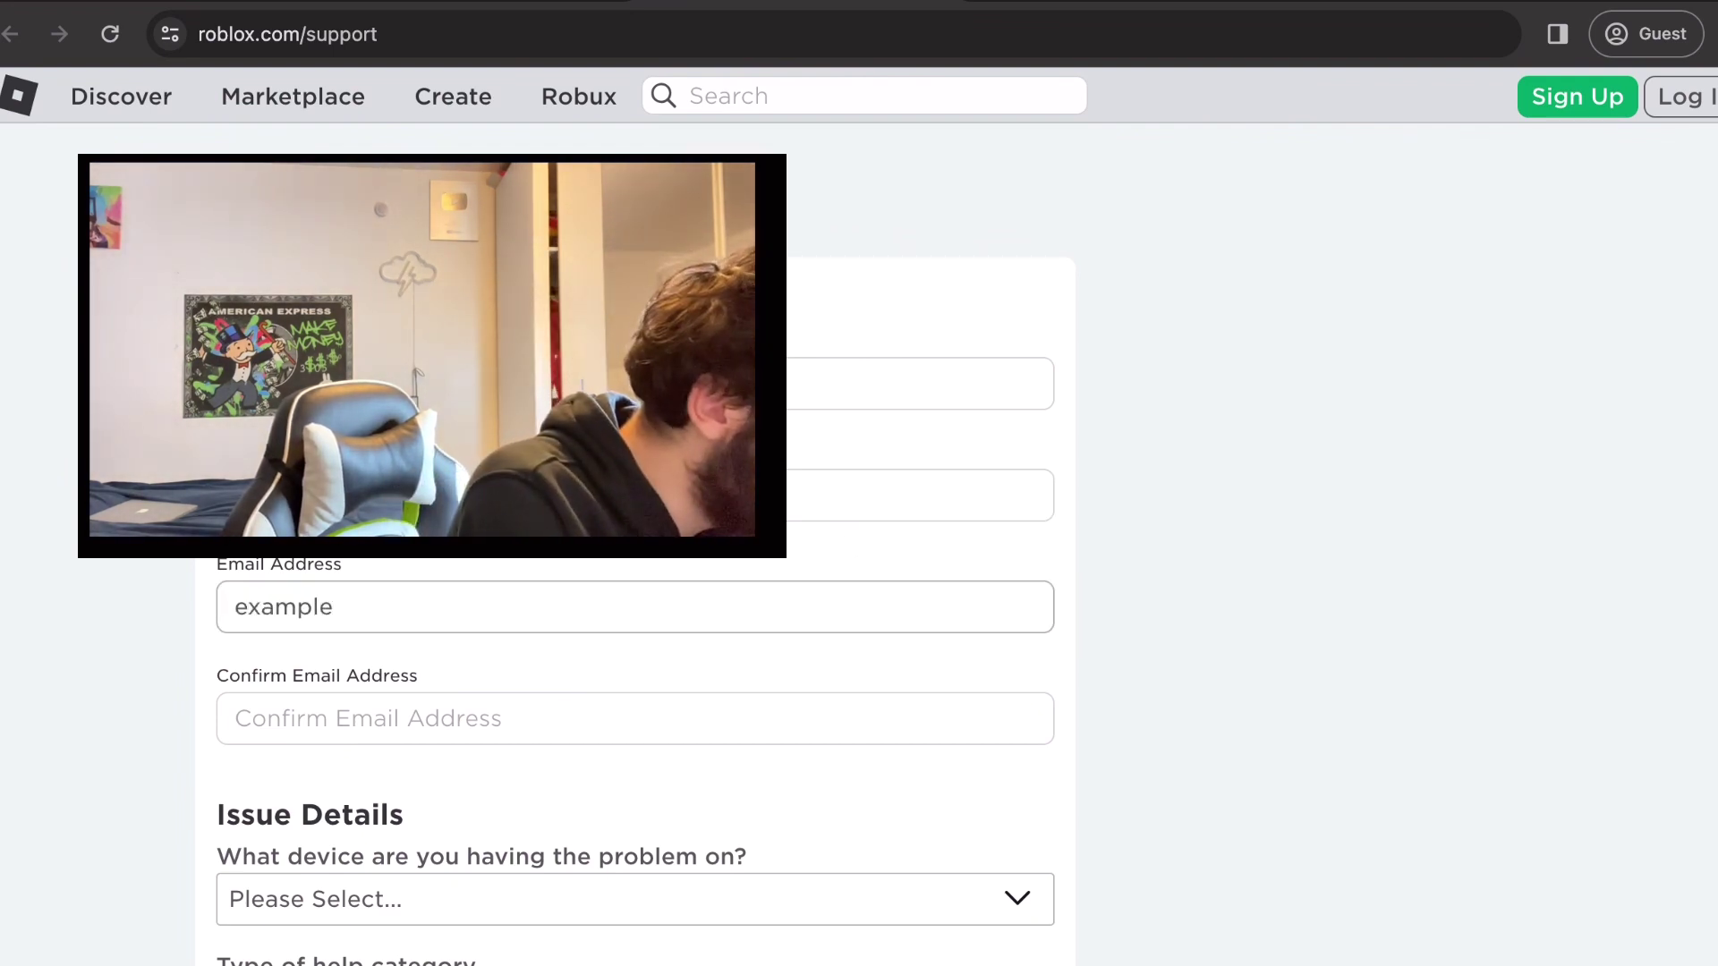
{"action": "type", "text": "@"}
{"action": "type", "text": "examp"}
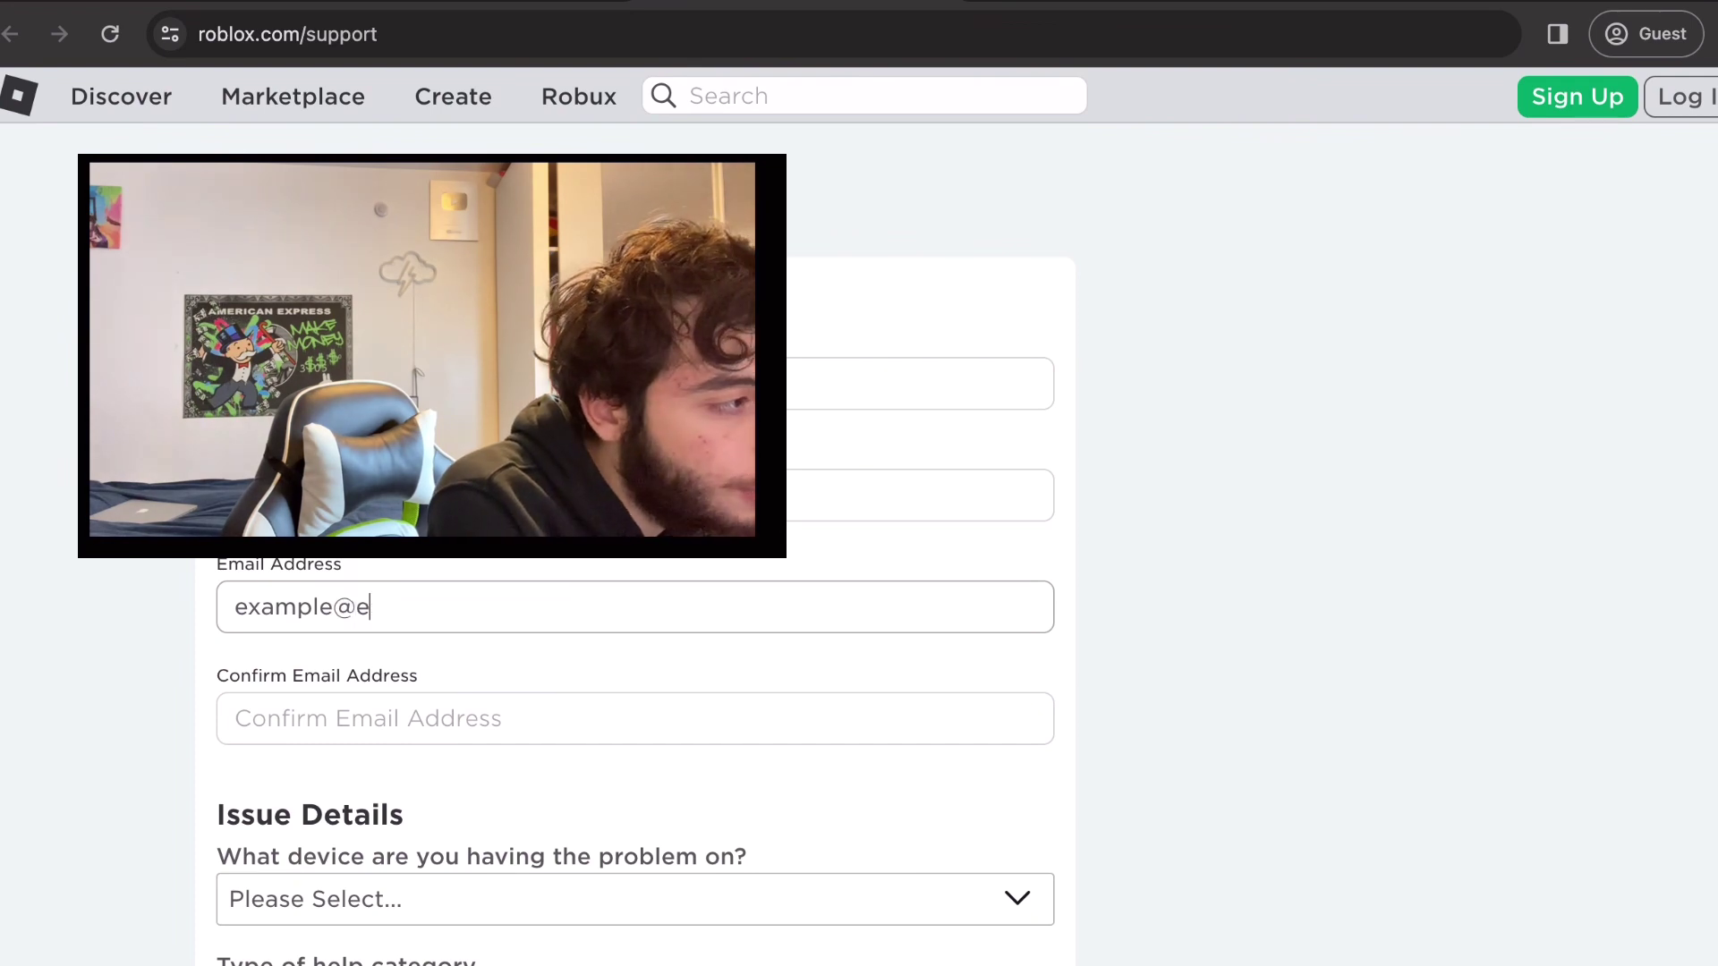
{"action": "type", "text": "le.com"}
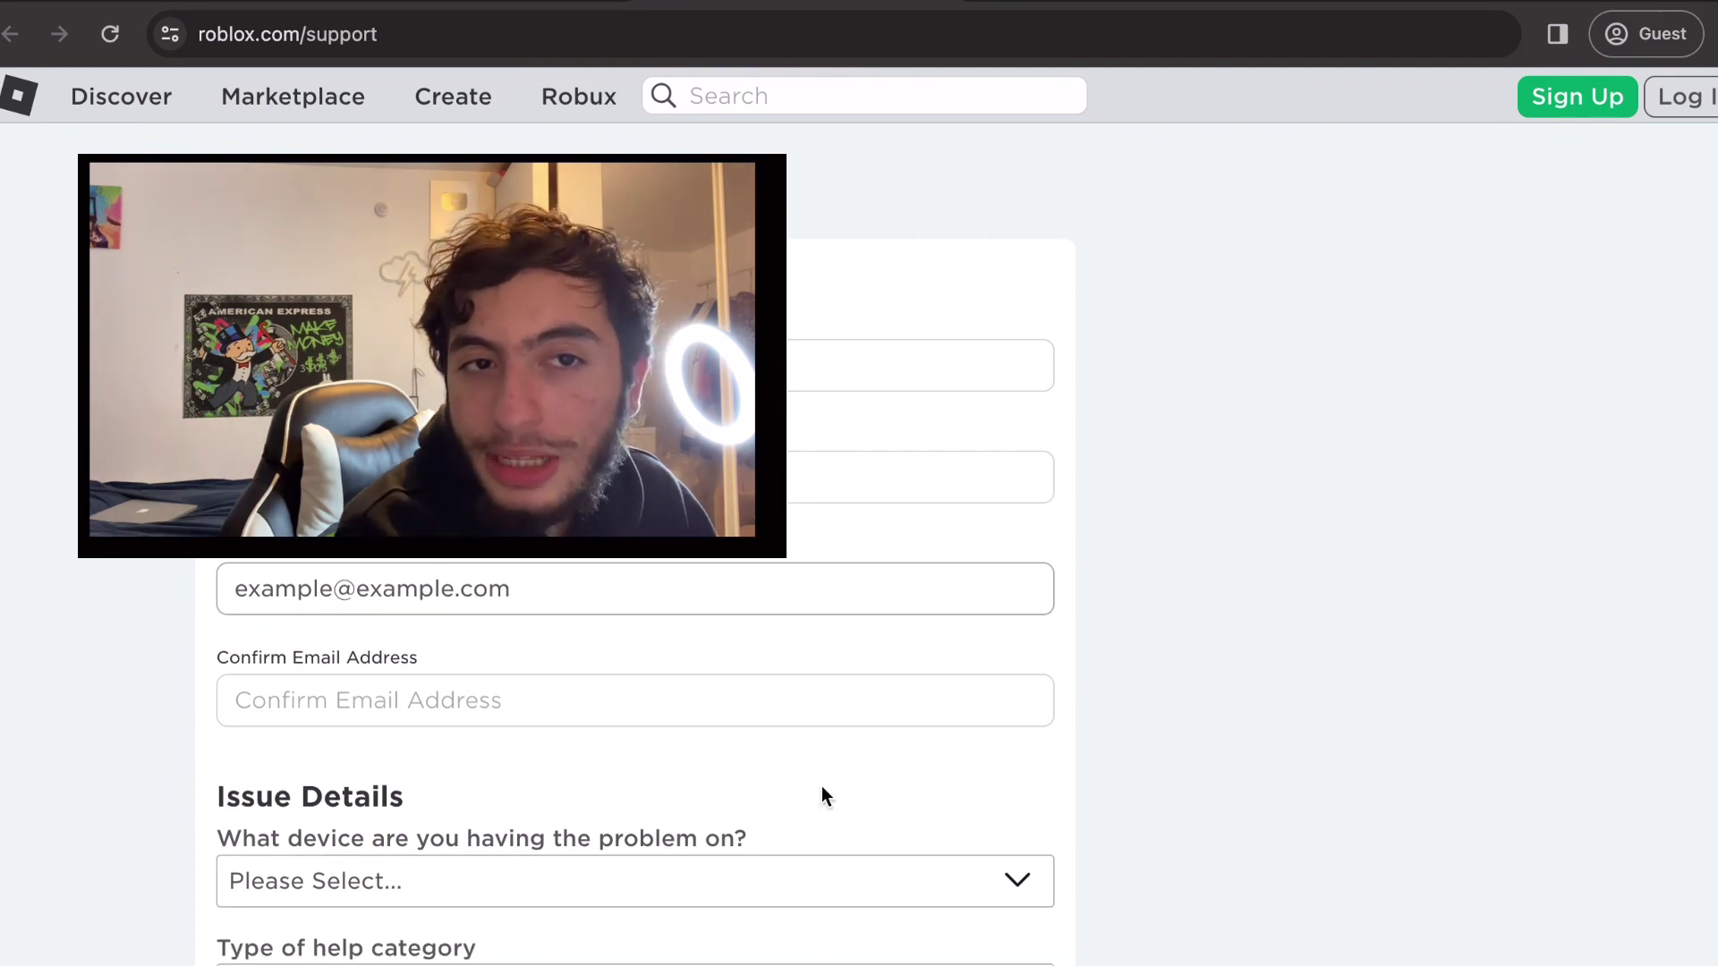
{"action": "scroll", "coordinate": [821, 785], "scroll_direction": "down", "scroll_amount": 3}
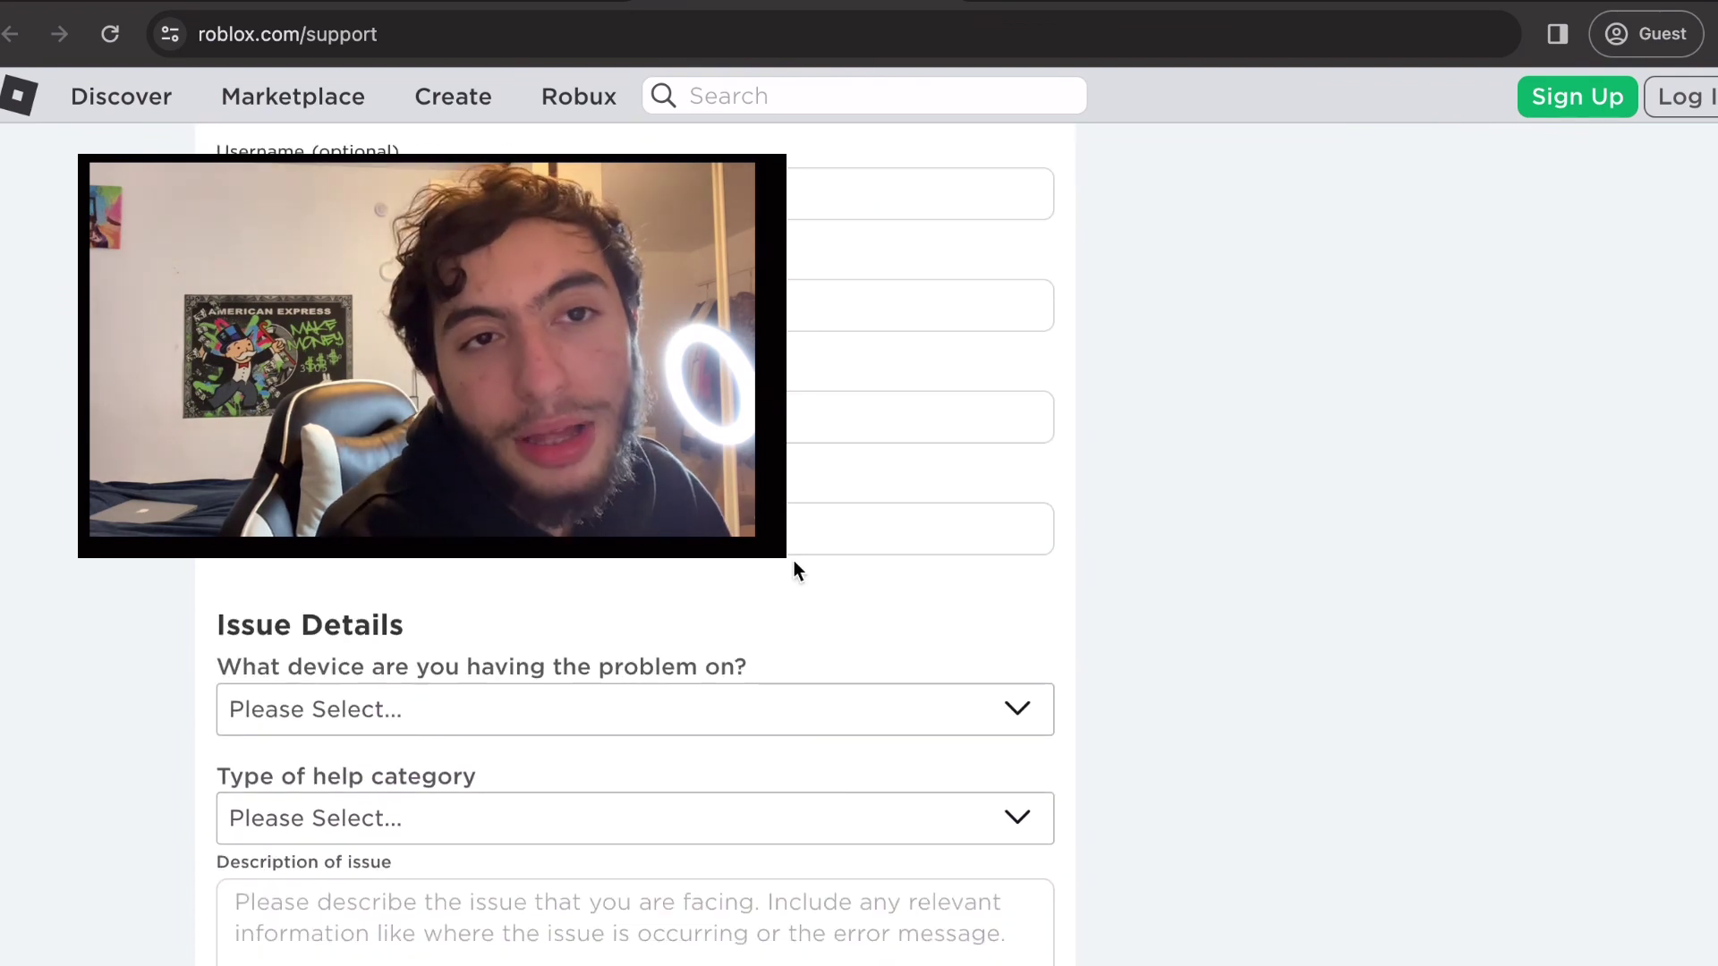
{"action": "left_click", "coordinate": [809, 437]}
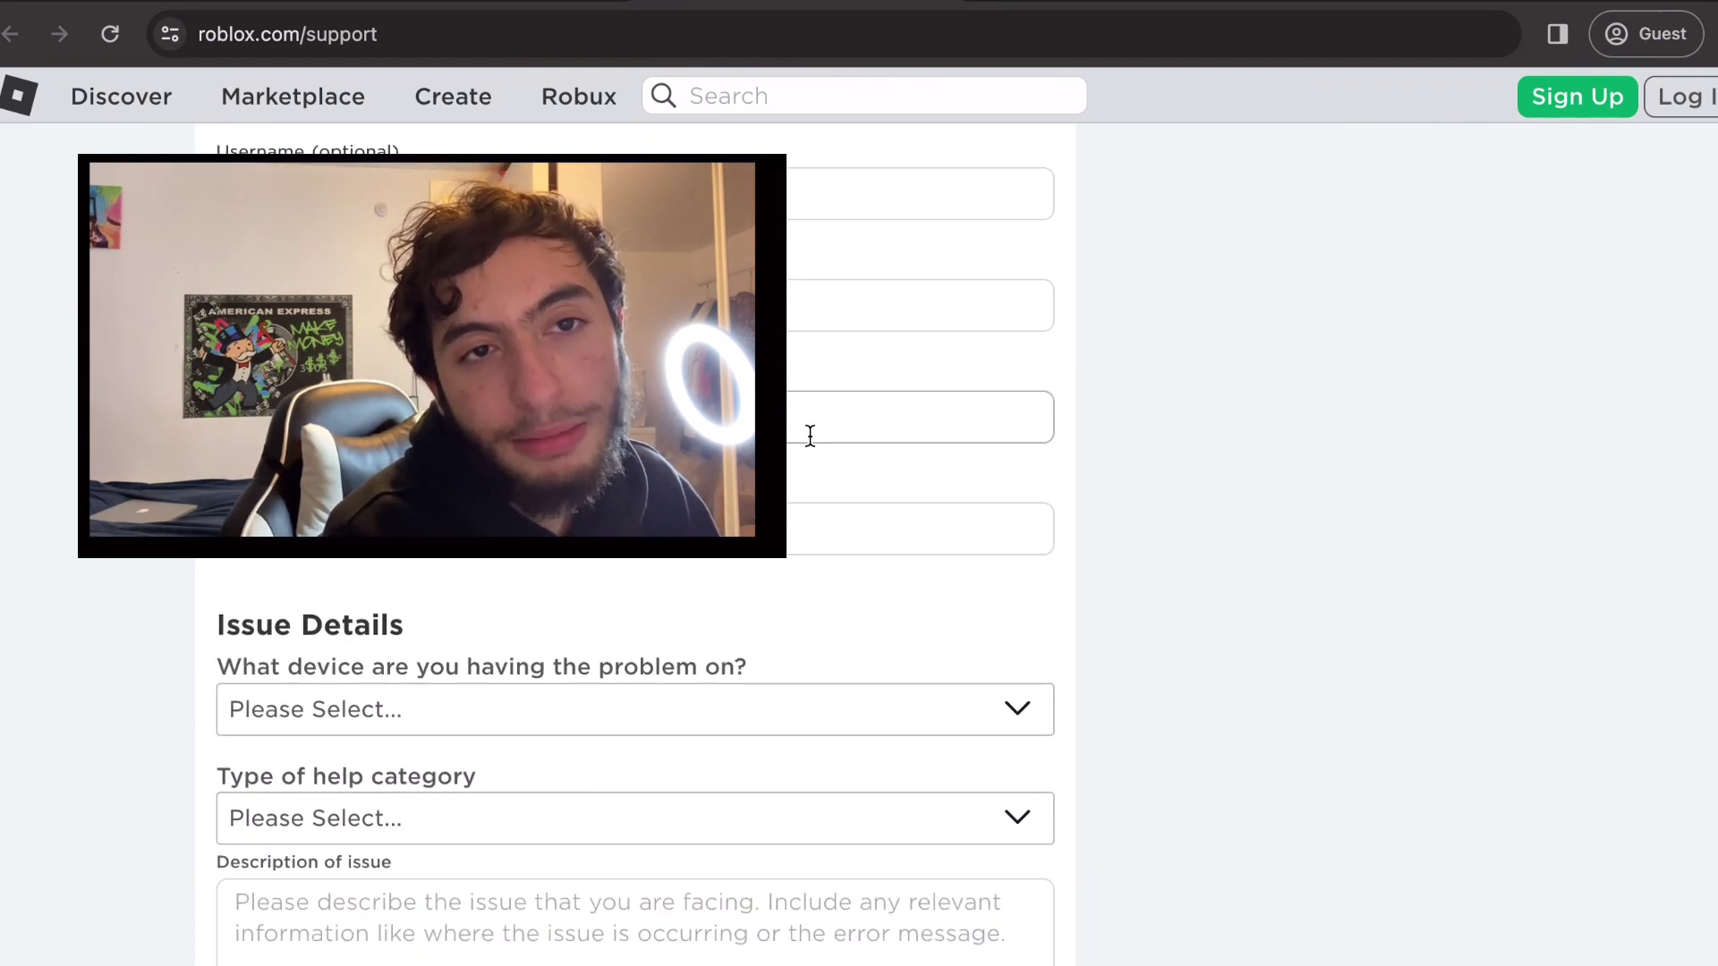
{"action": "left_click", "coordinate": [802, 511]}
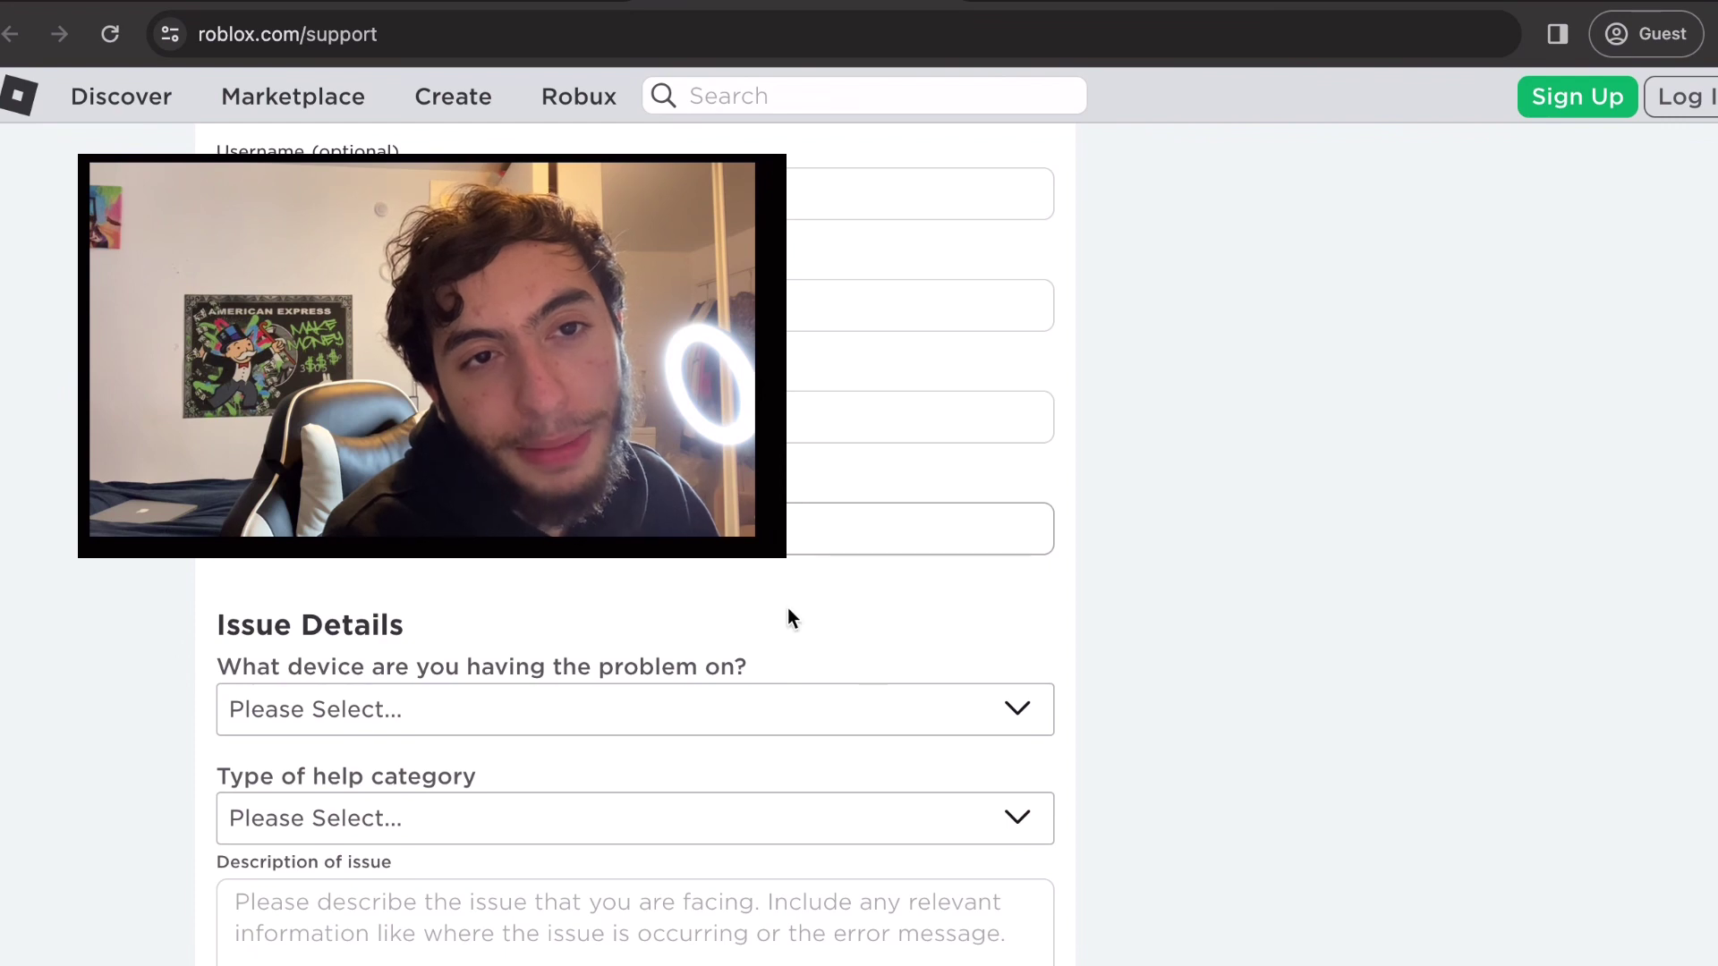
- Set the device having the problem to Mac in the issue details
{"action": "scroll", "coordinate": [787, 610], "scroll_direction": "down", "scroll_amount": 2}
{"action": "left_click", "coordinate": [779, 574]}
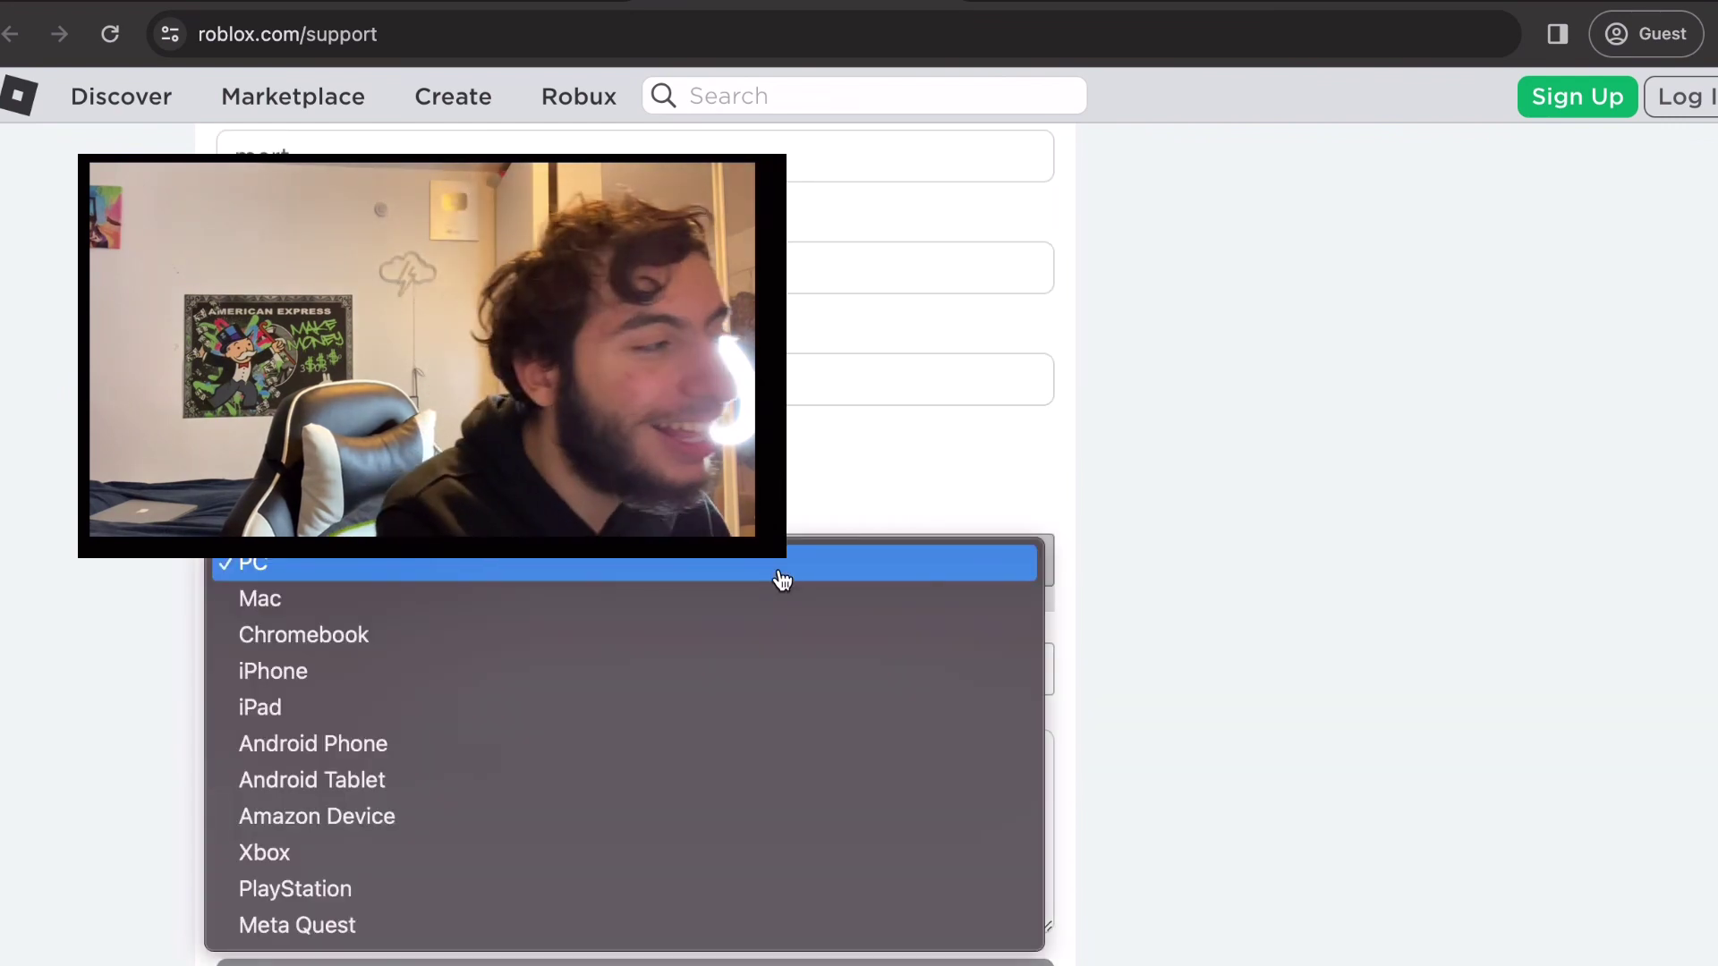
{"action": "left_click", "coordinate": [719, 609]}
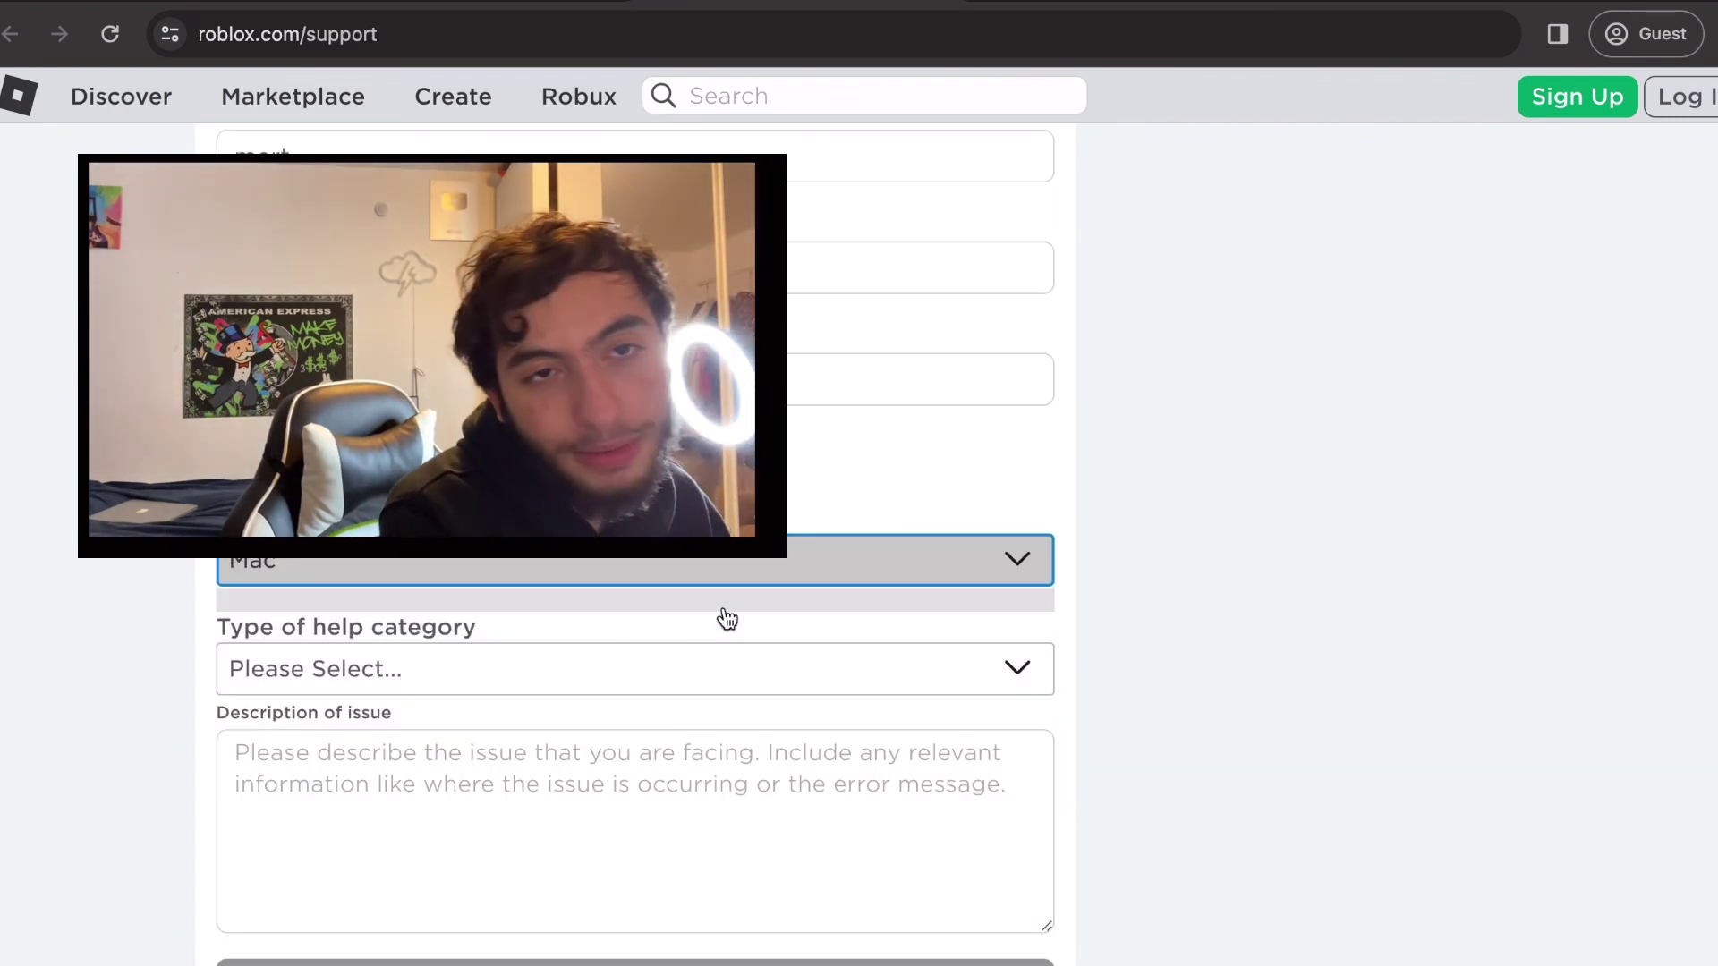
- Try Billing & Payments and Technical Support as the help category and view the Technical Support subcategories
{"action": "left_click", "coordinate": [717, 667]}
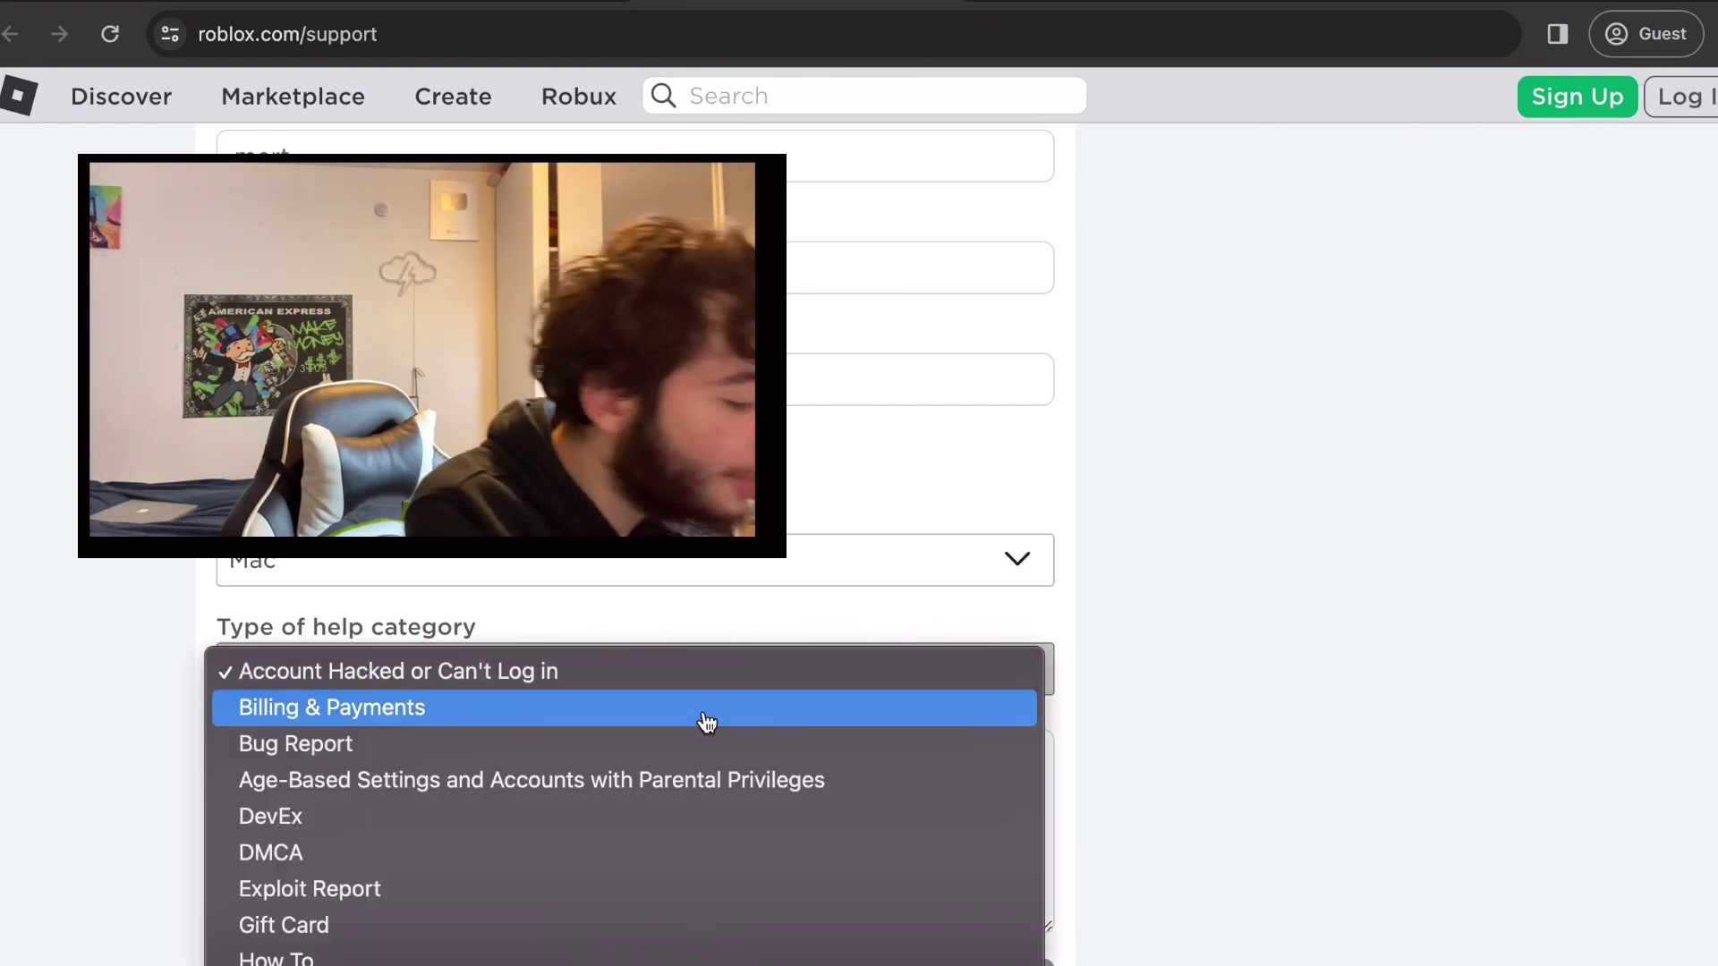
{"action": "left_click", "coordinate": [711, 720]}
{"action": "left_click", "coordinate": [705, 673]}
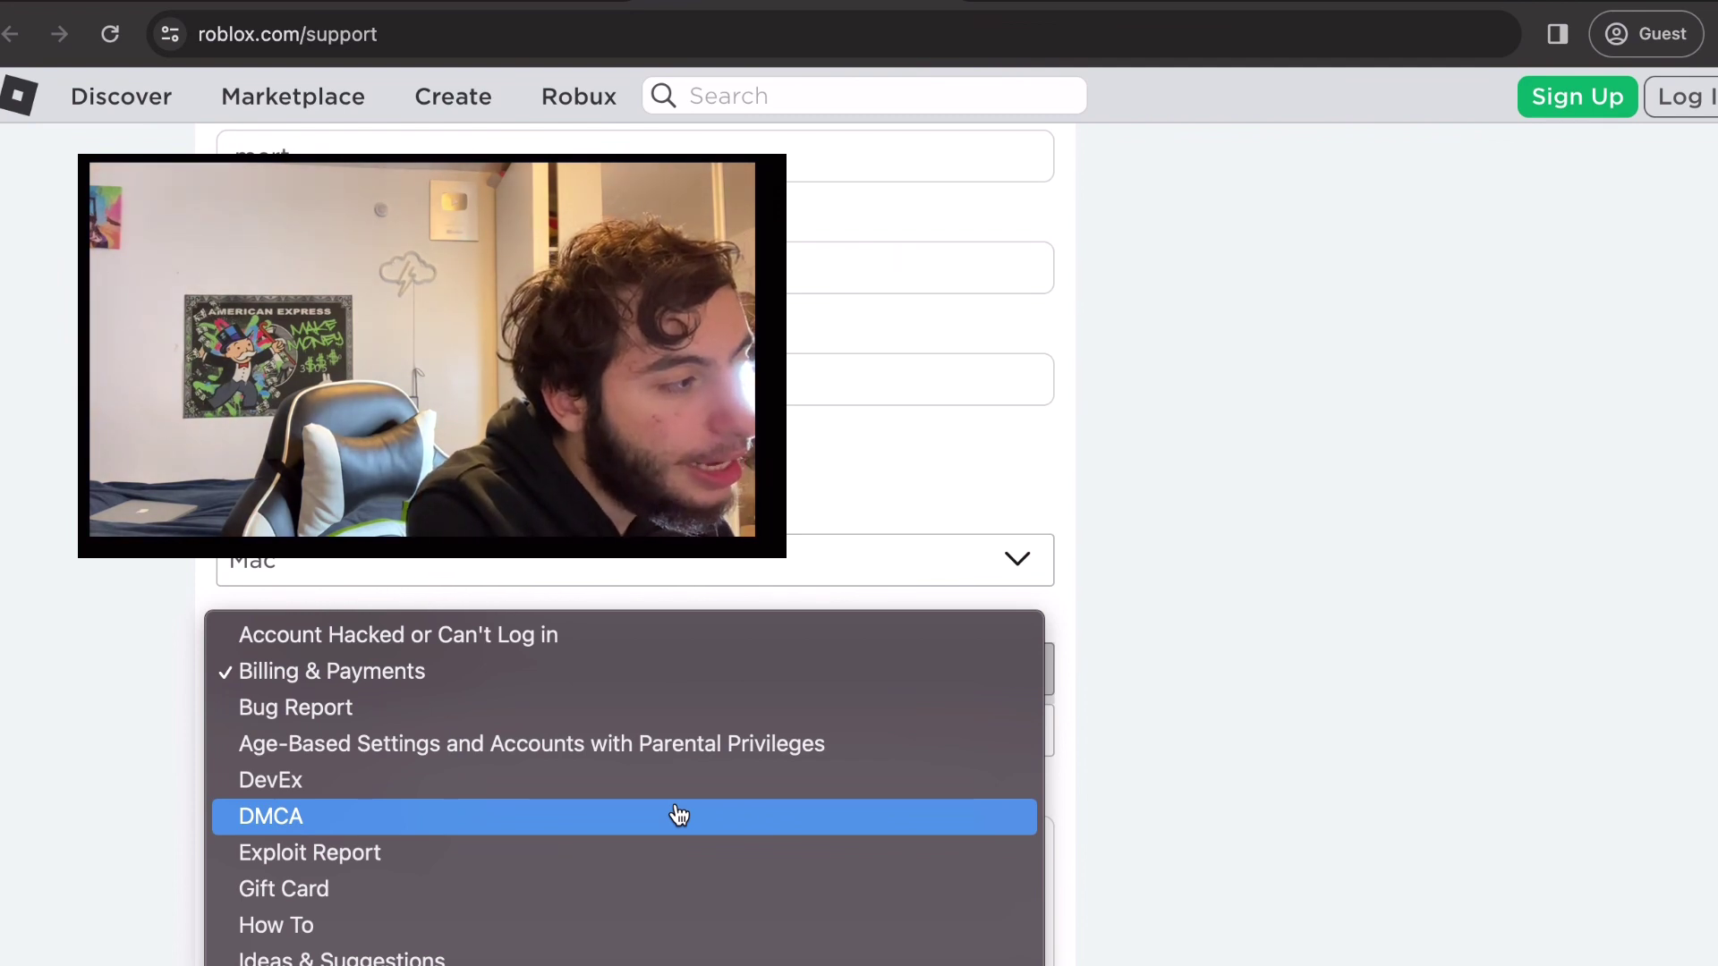
{"action": "scroll", "coordinate": [679, 814], "scroll_direction": "down", "scroll_amount": 3}
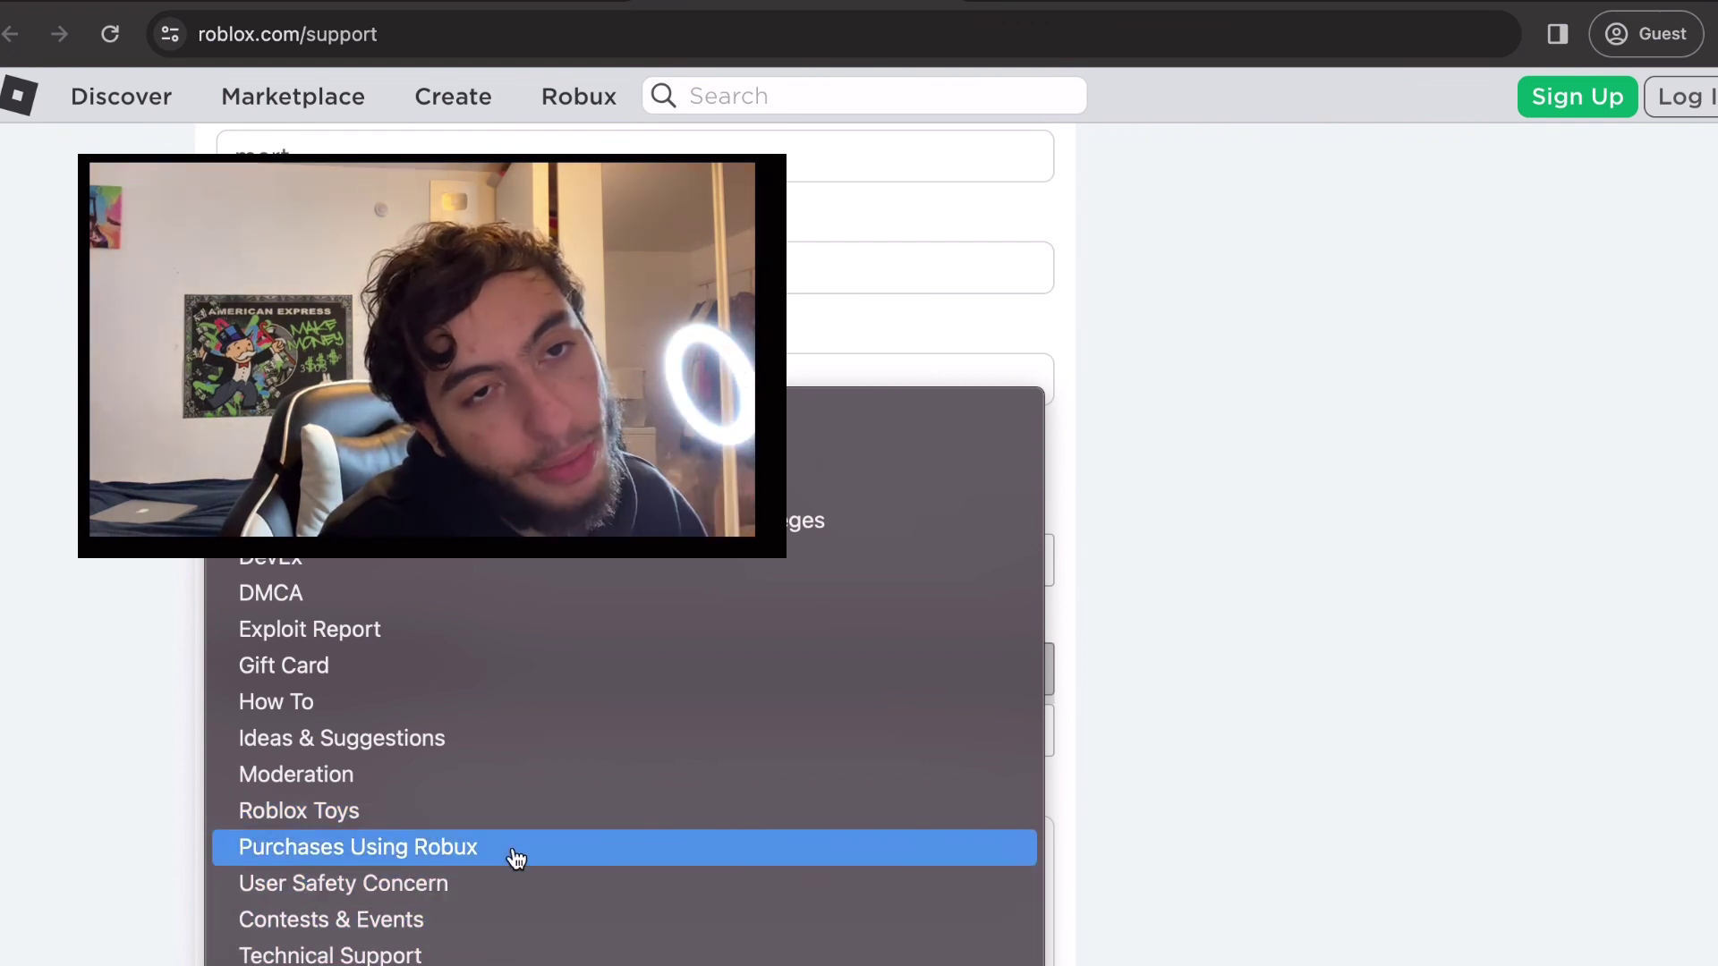
{"action": "left_click", "coordinate": [506, 956]}
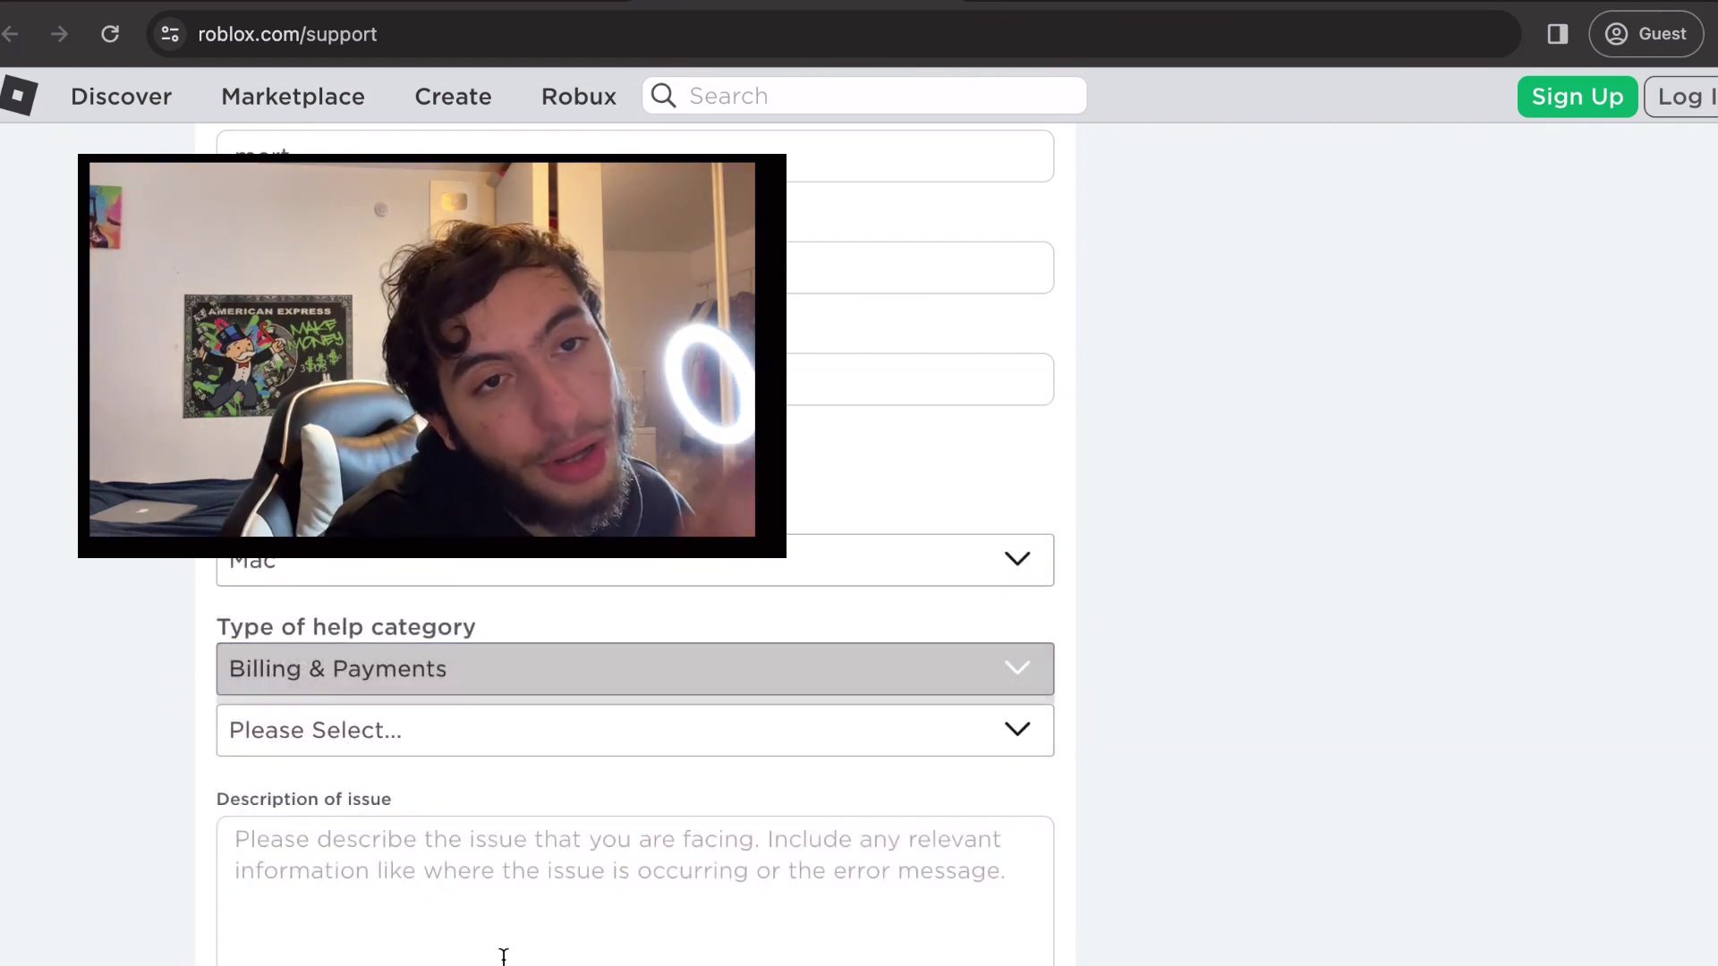
{"action": "left_click", "coordinate": [510, 734]}
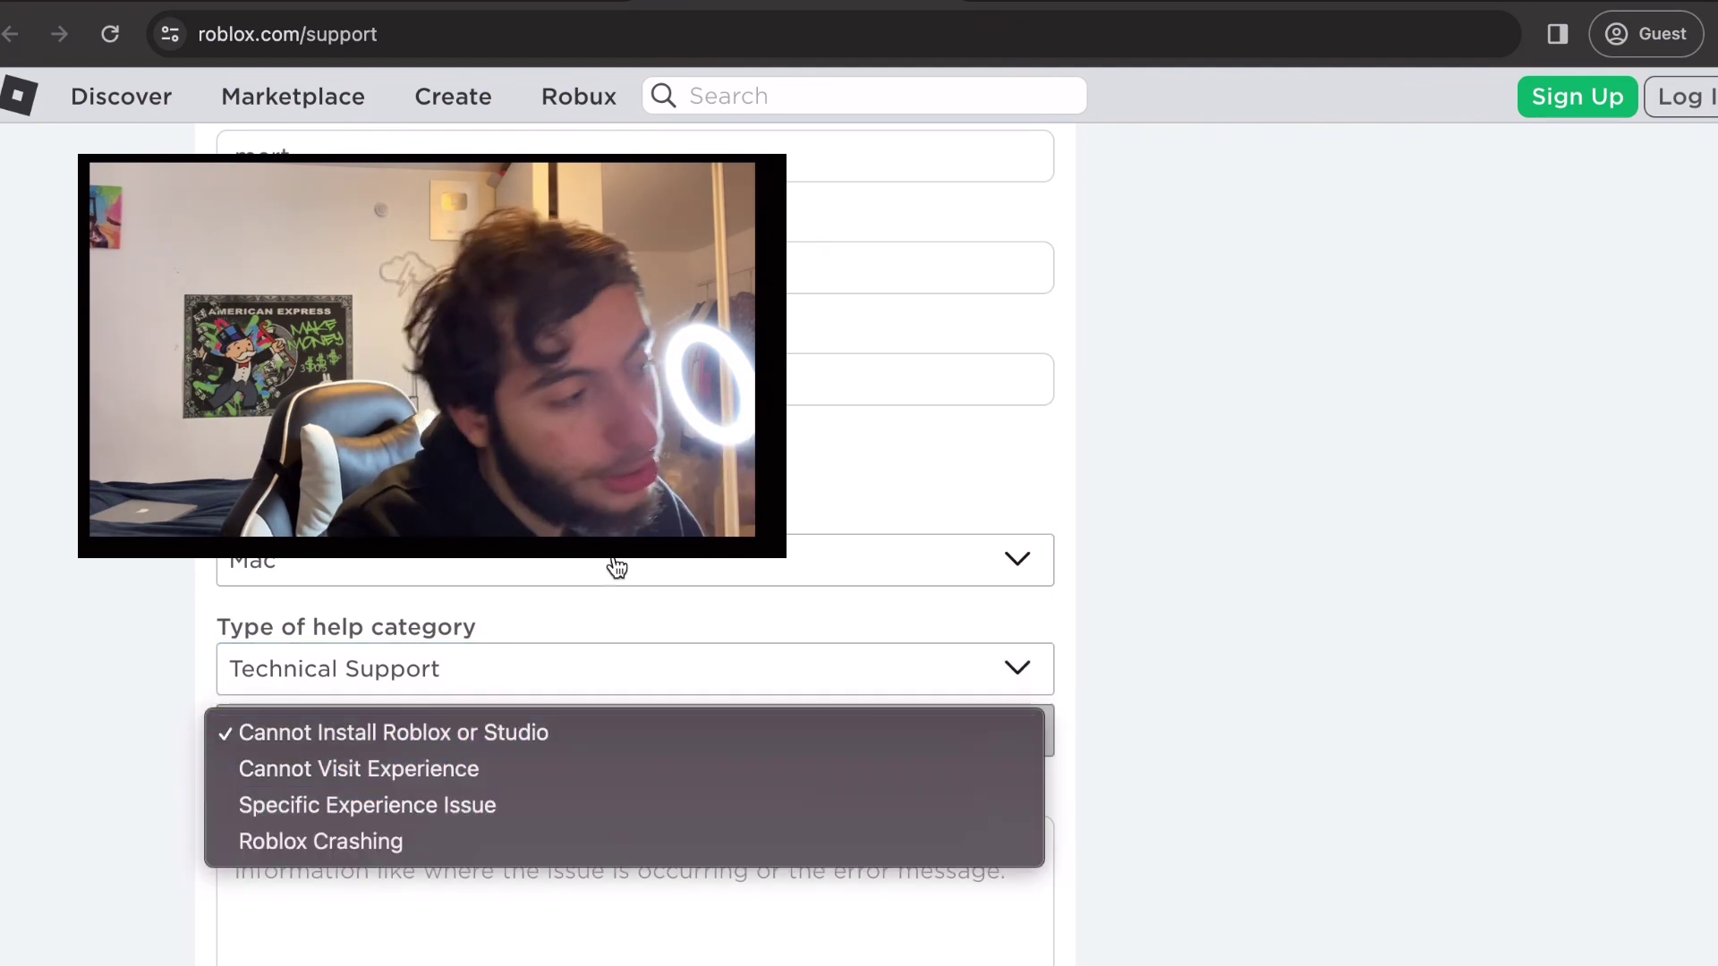
{"action": "left_click", "coordinate": [611, 592]}
- Set the help category to Account Hacked or Can't Log in with Forgot Password as its subcategory
{"action": "left_click", "coordinate": [585, 686]}
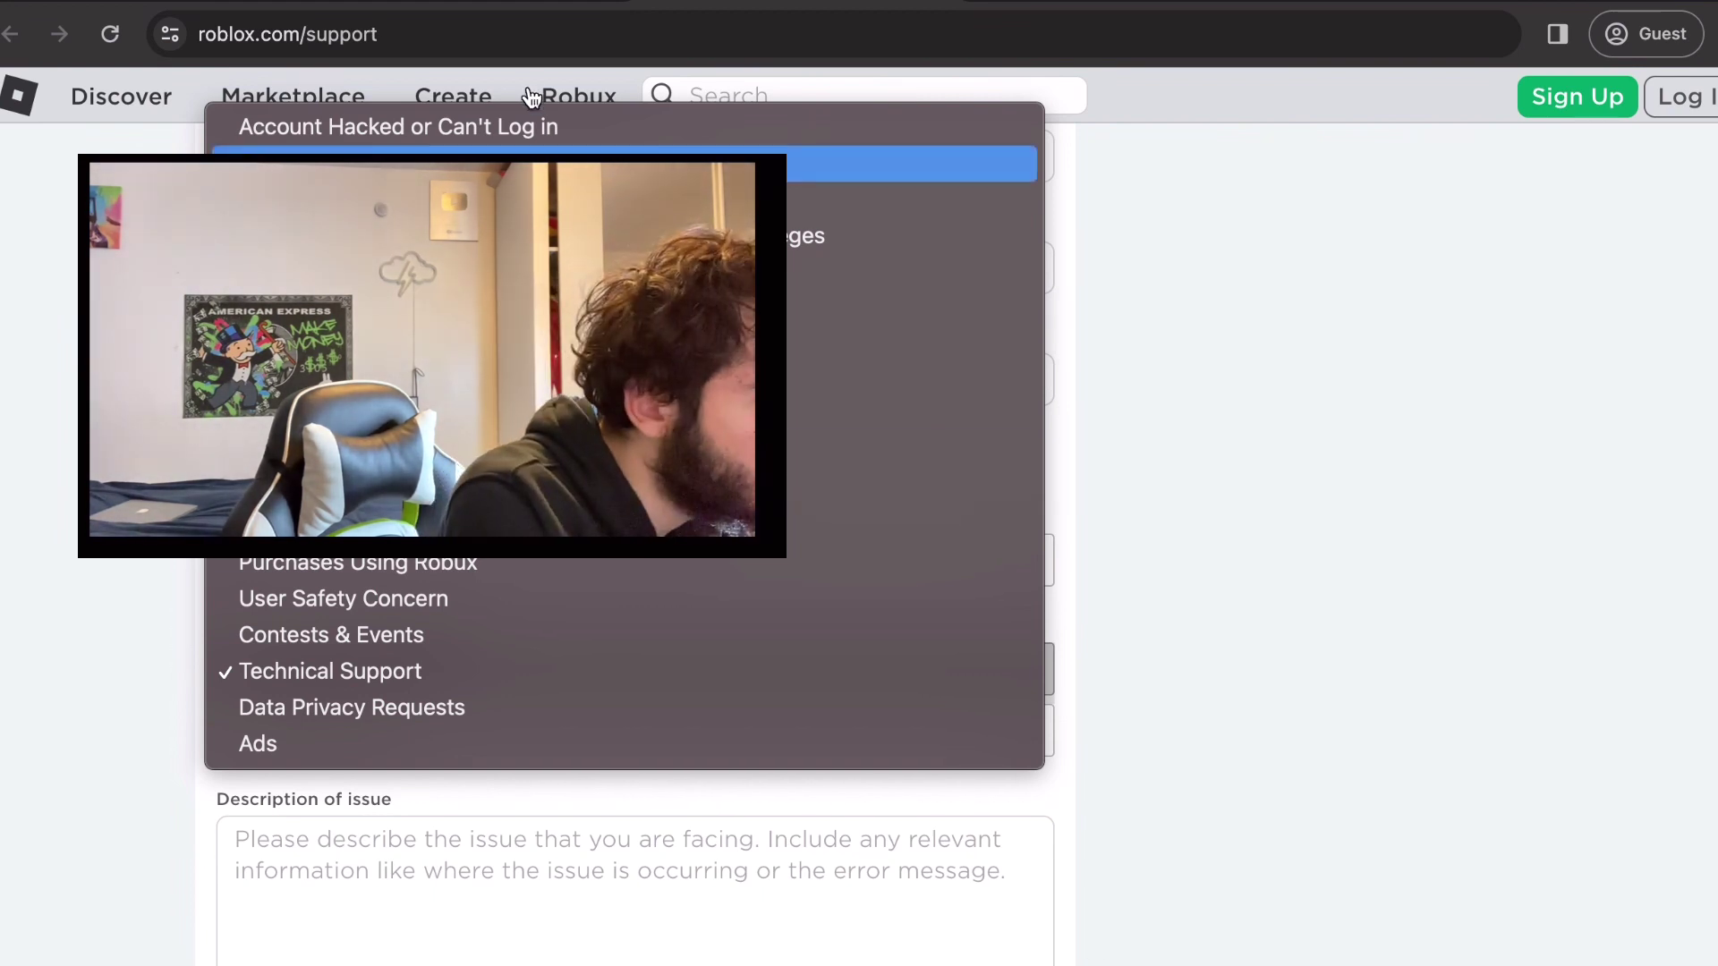
{"action": "left_click", "coordinate": [519, 132]}
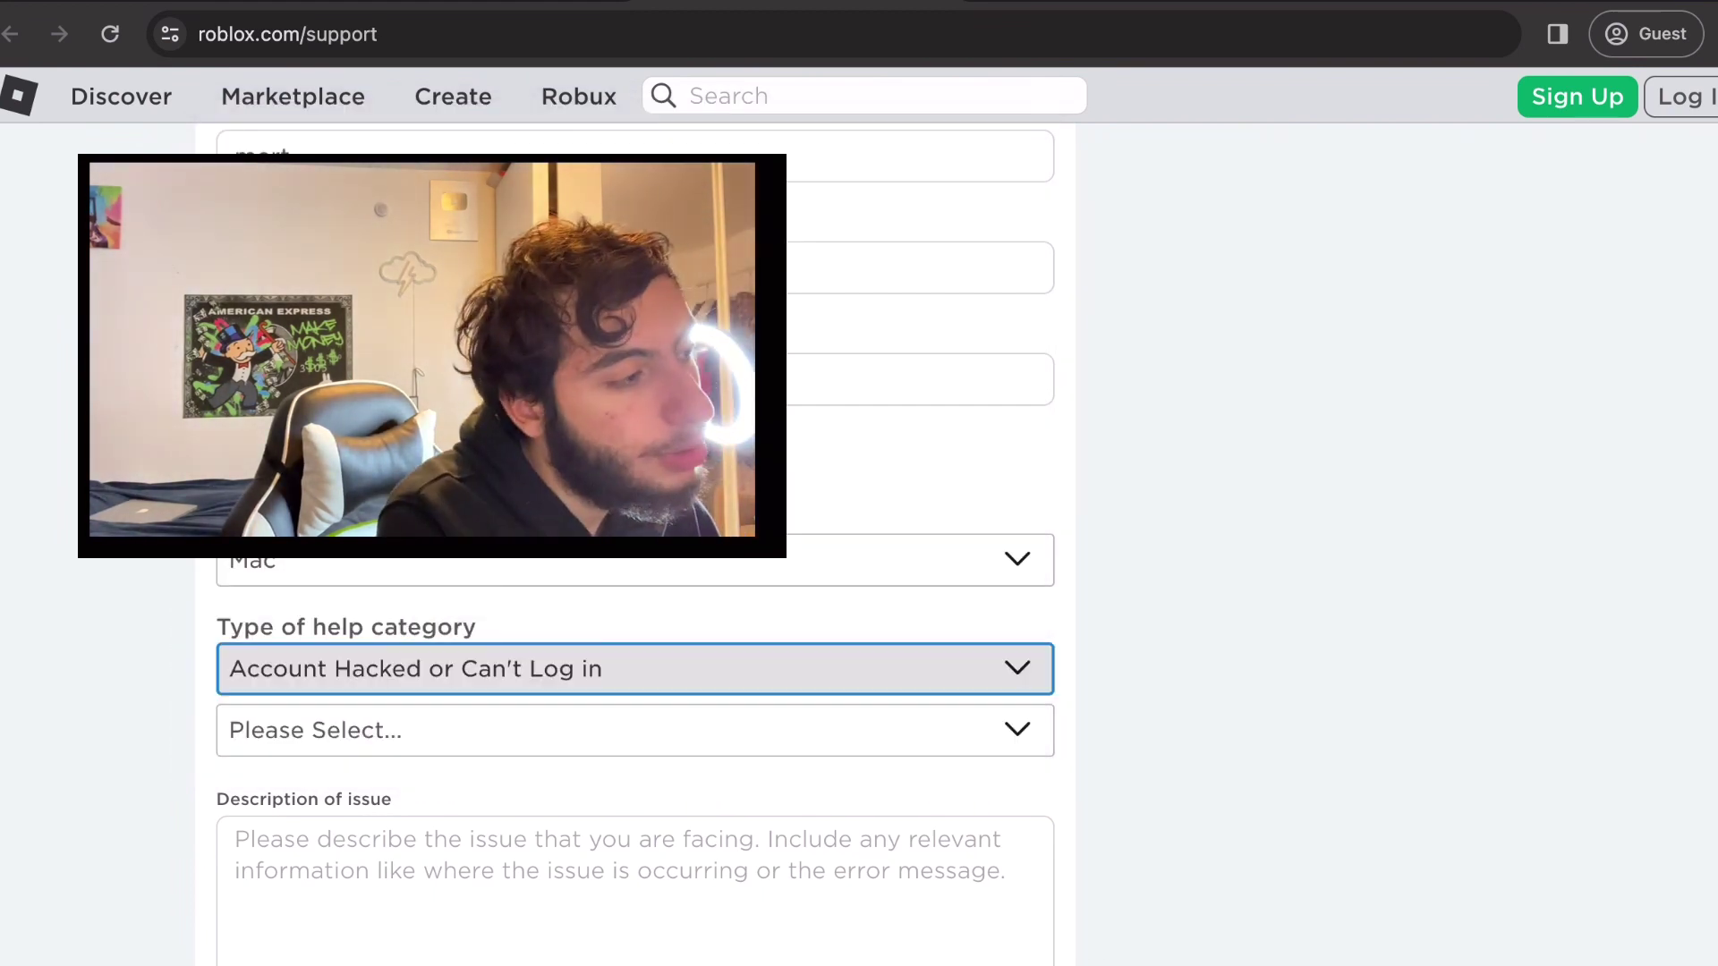
{"action": "left_click", "coordinate": [522, 752]}
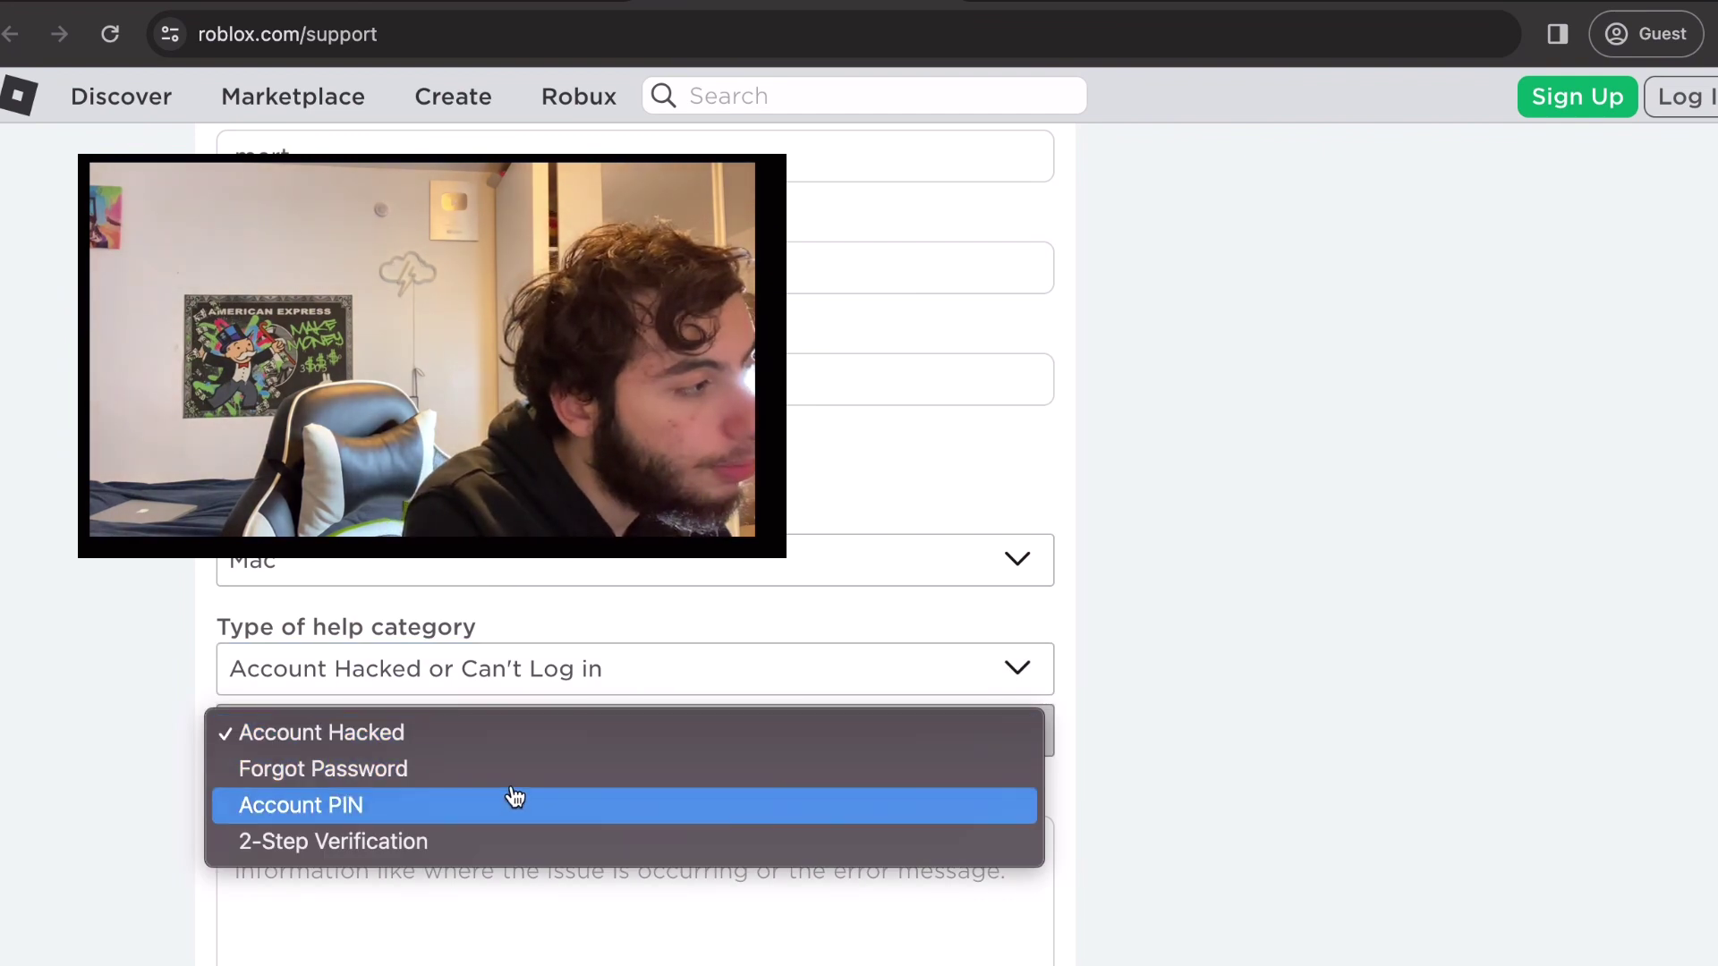
{"action": "left_click", "coordinate": [515, 773]}
- Enter an issue description in the support form beginning with "i cant logi"
{"action": "scroll", "coordinate": [517, 732], "scroll_direction": "down", "scroll_amount": 1}
{"action": "left_click", "coordinate": [503, 777]}
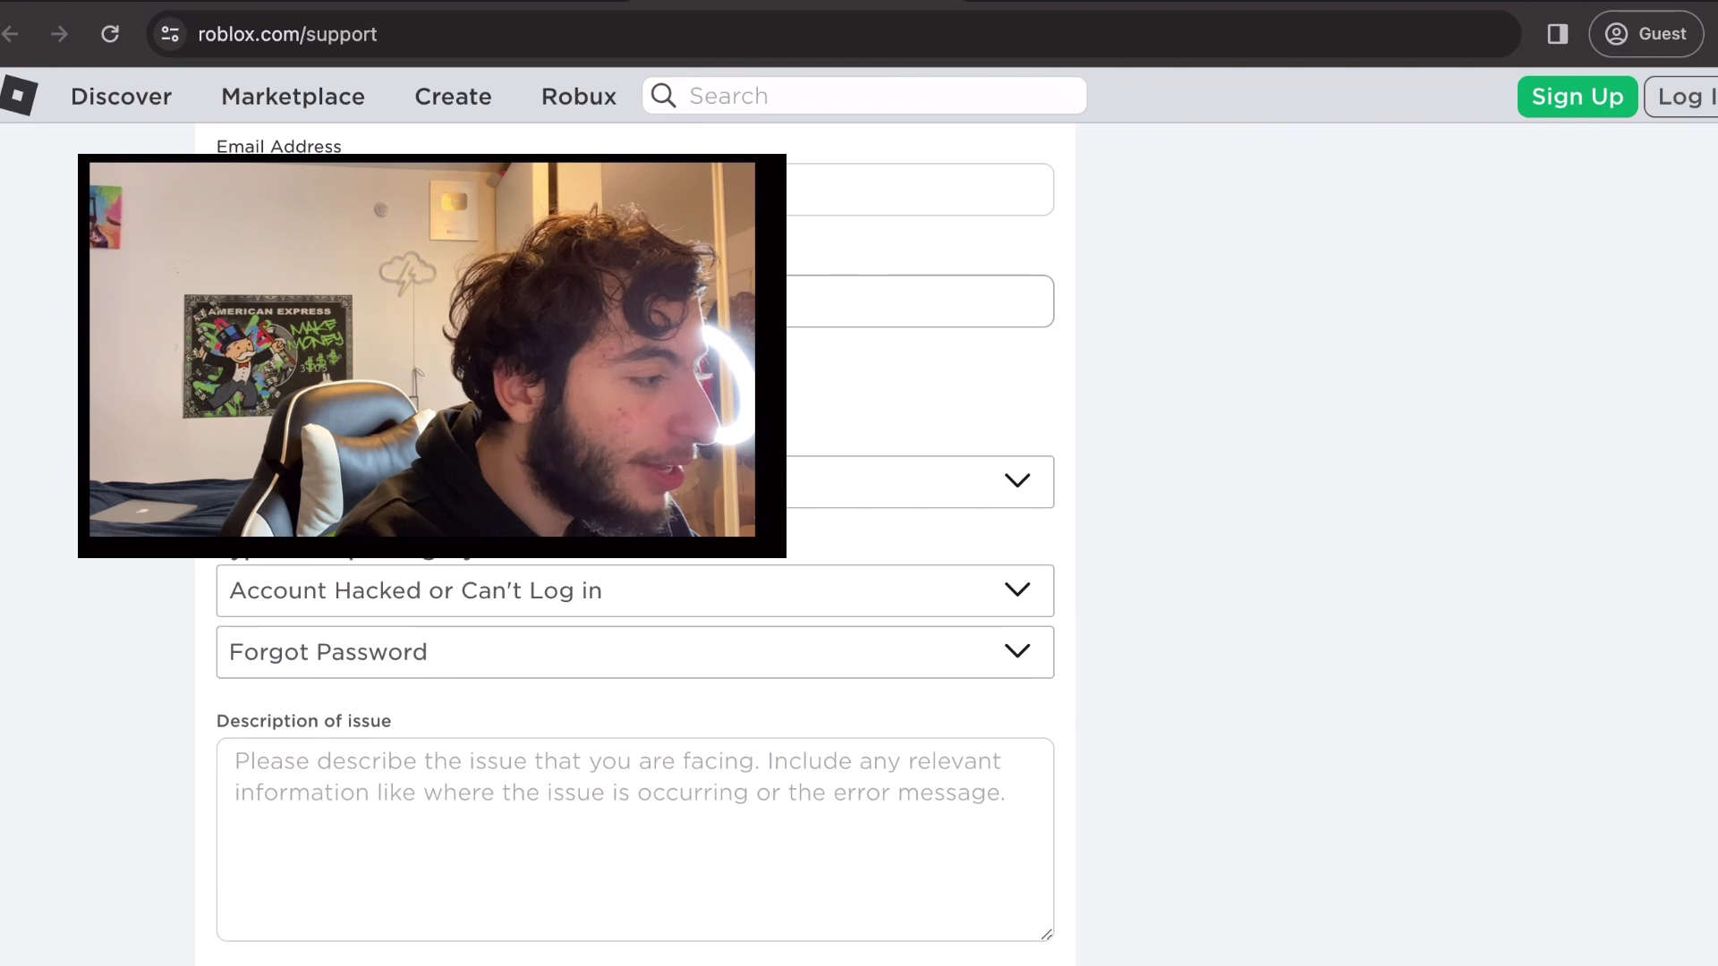
{"action": "scroll", "coordinate": [636, 537], "scroll_direction": "down", "scroll_amount": 1}
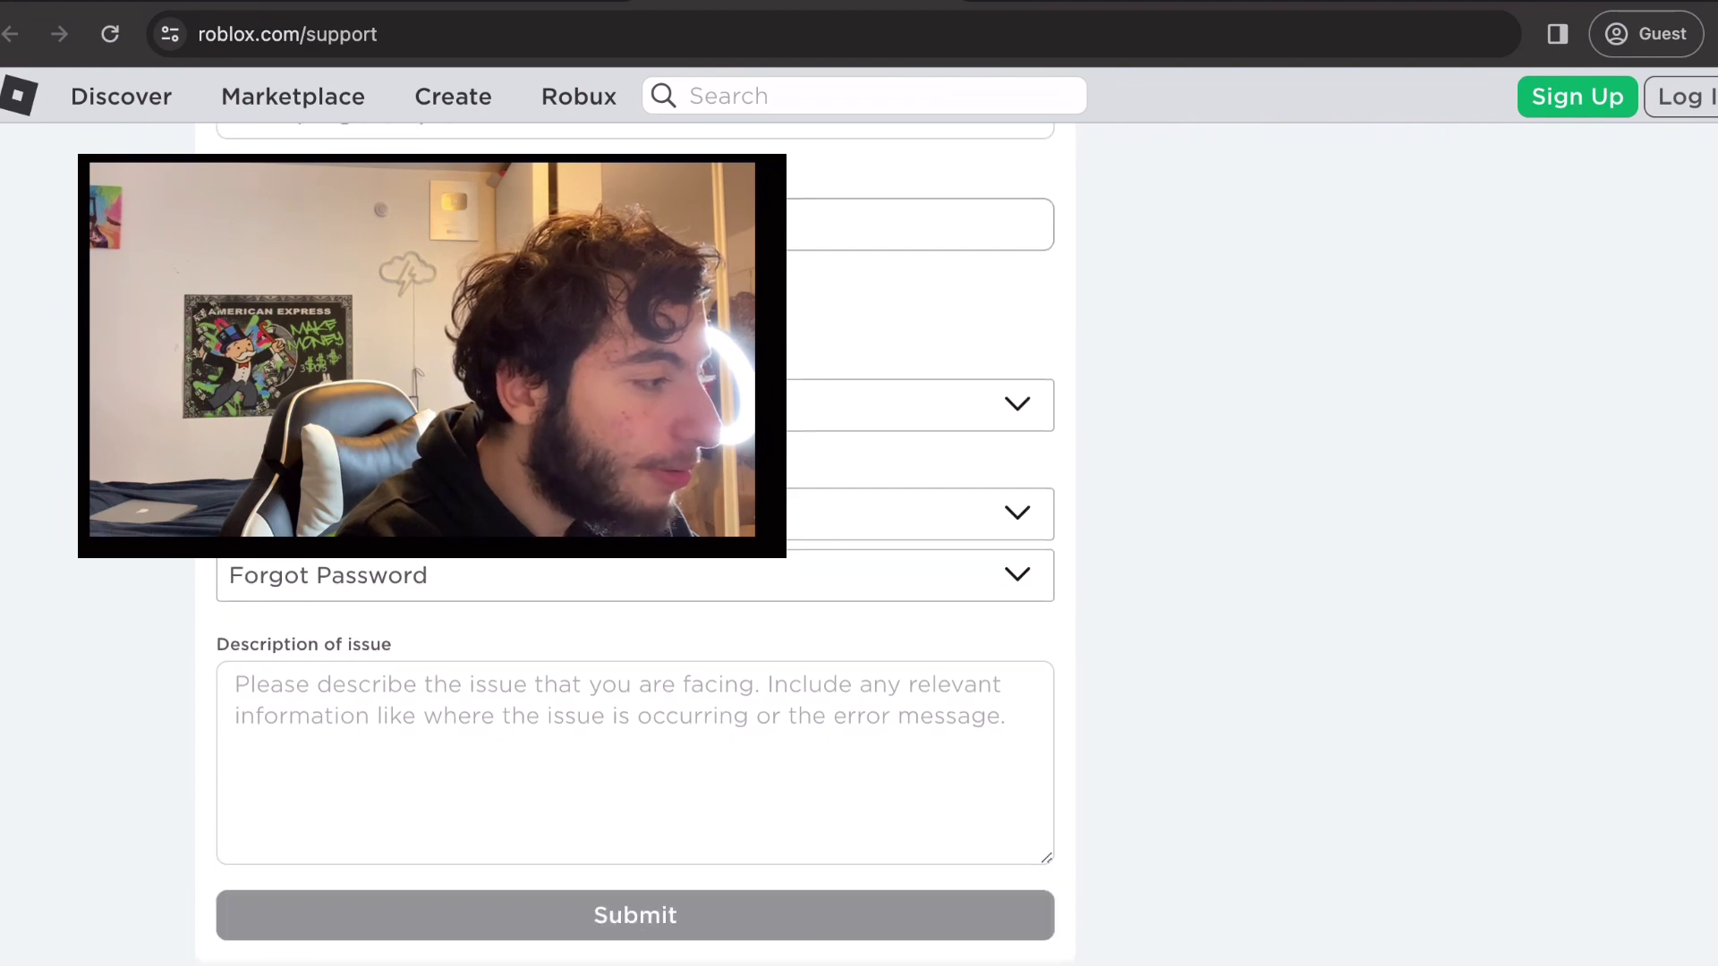
{"action": "left_click", "coordinate": [500, 685]}
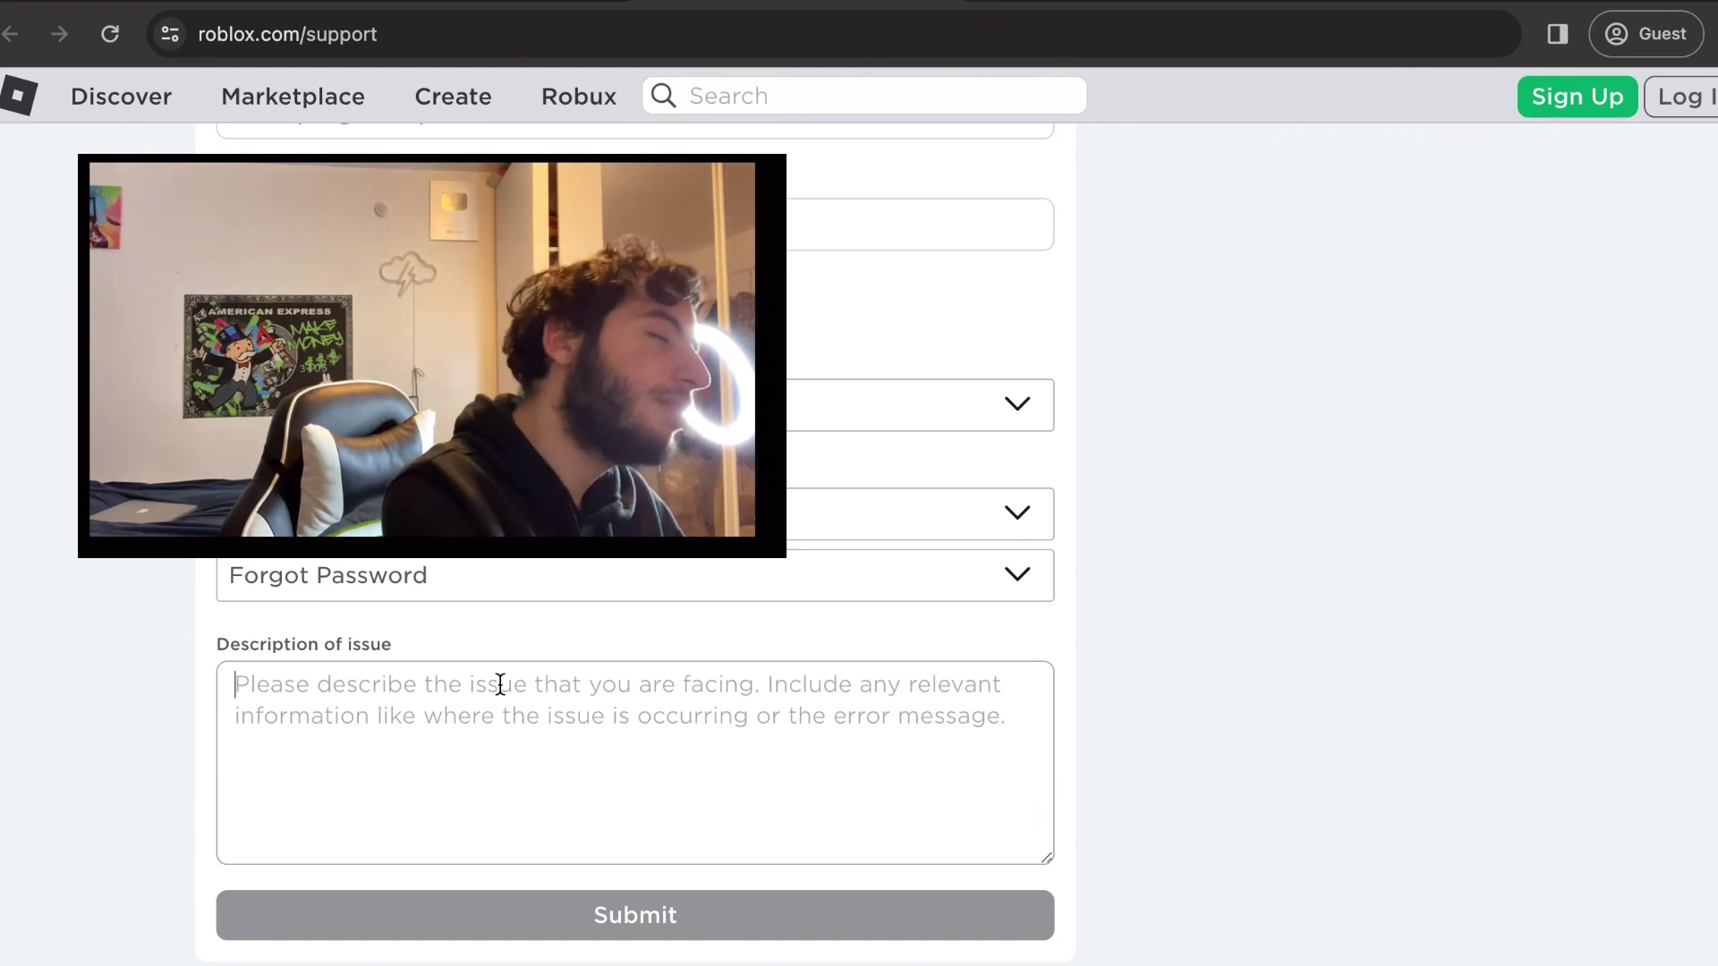
{"action": "type", "text": "i"}
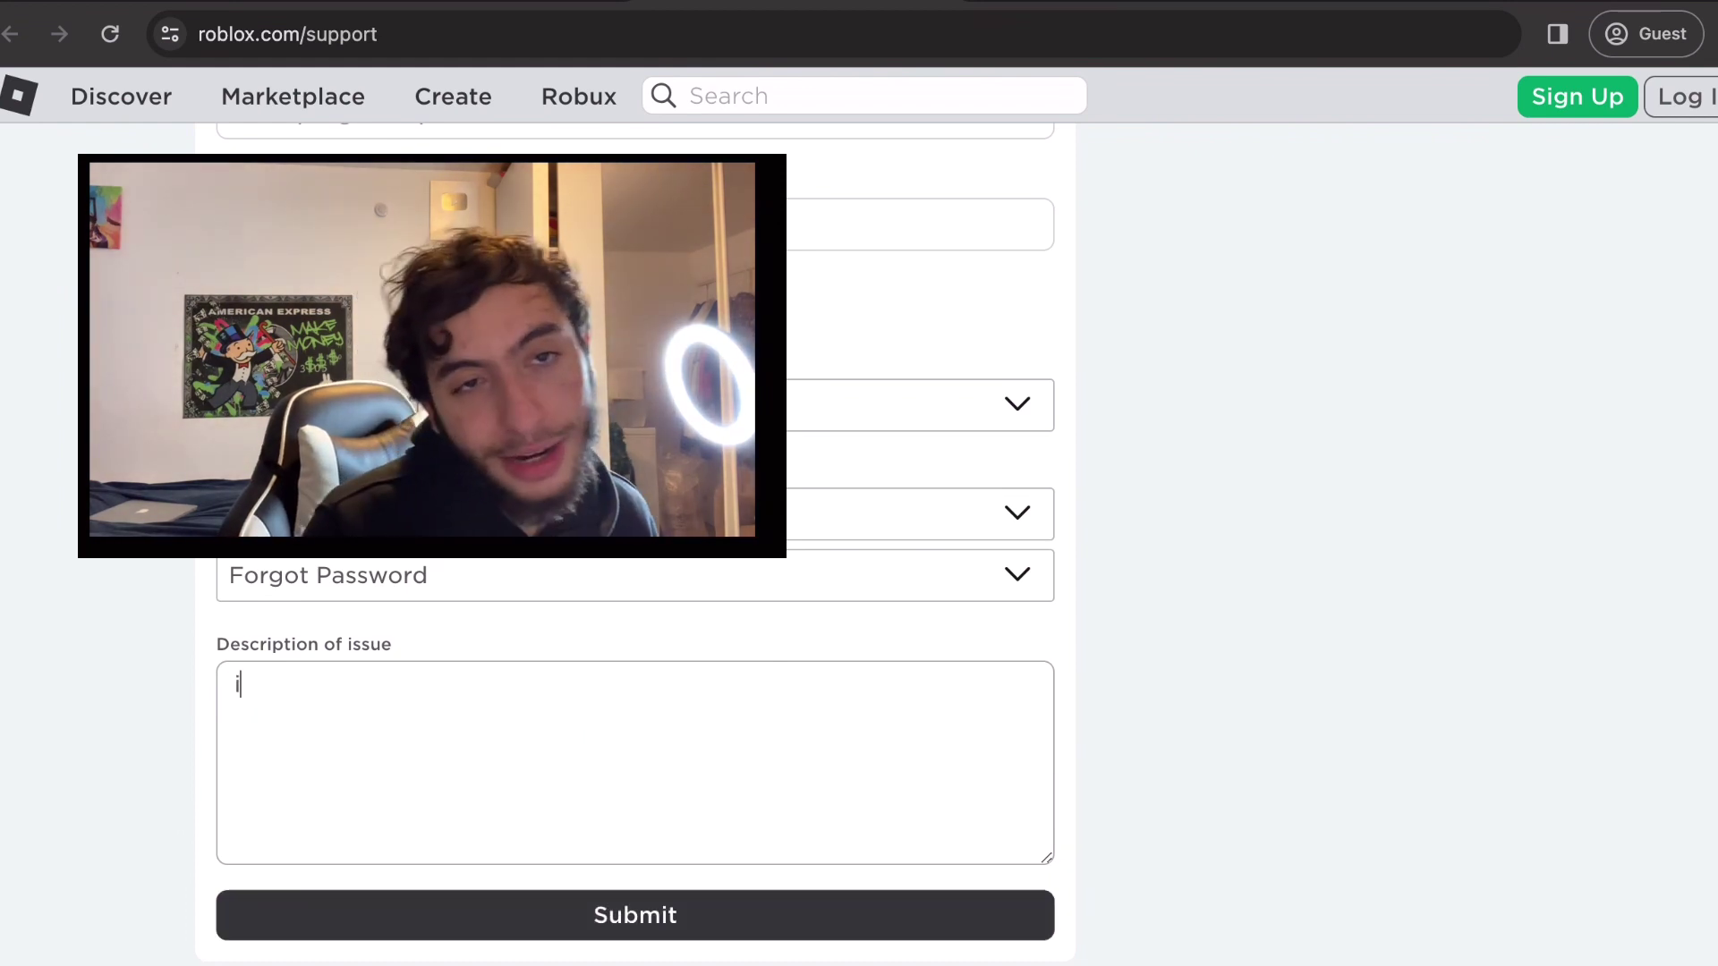
{"action": "type", "text": " cant"}
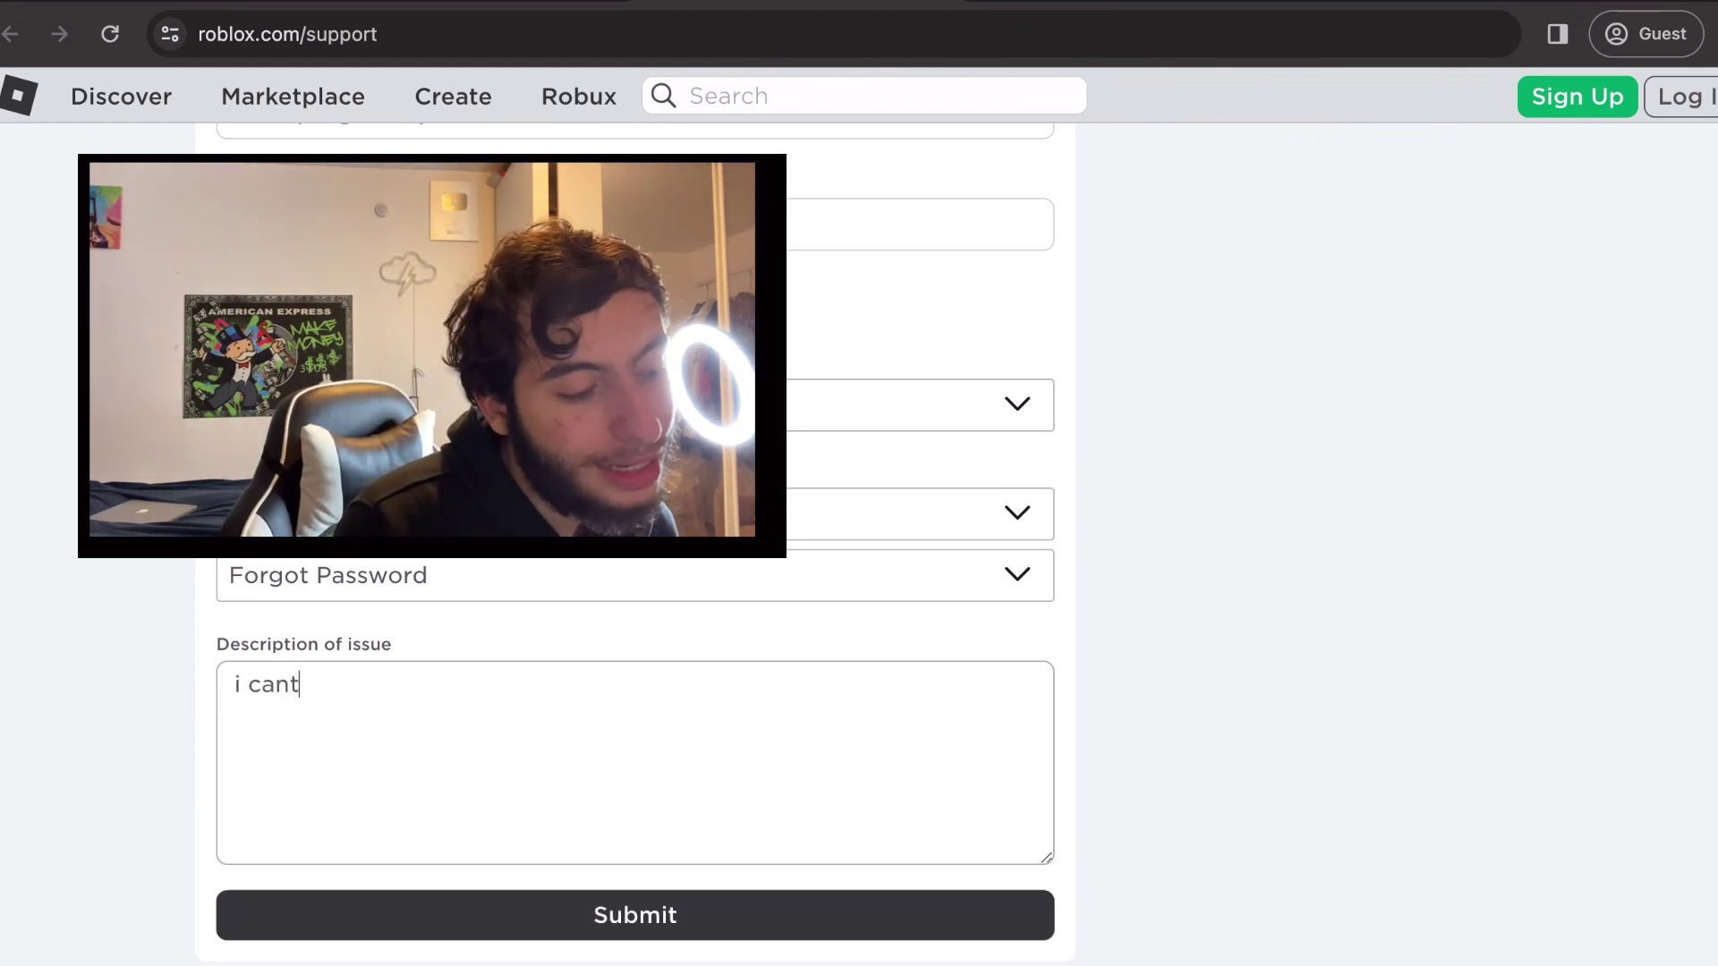
{"action": "type", "text": " logi"}
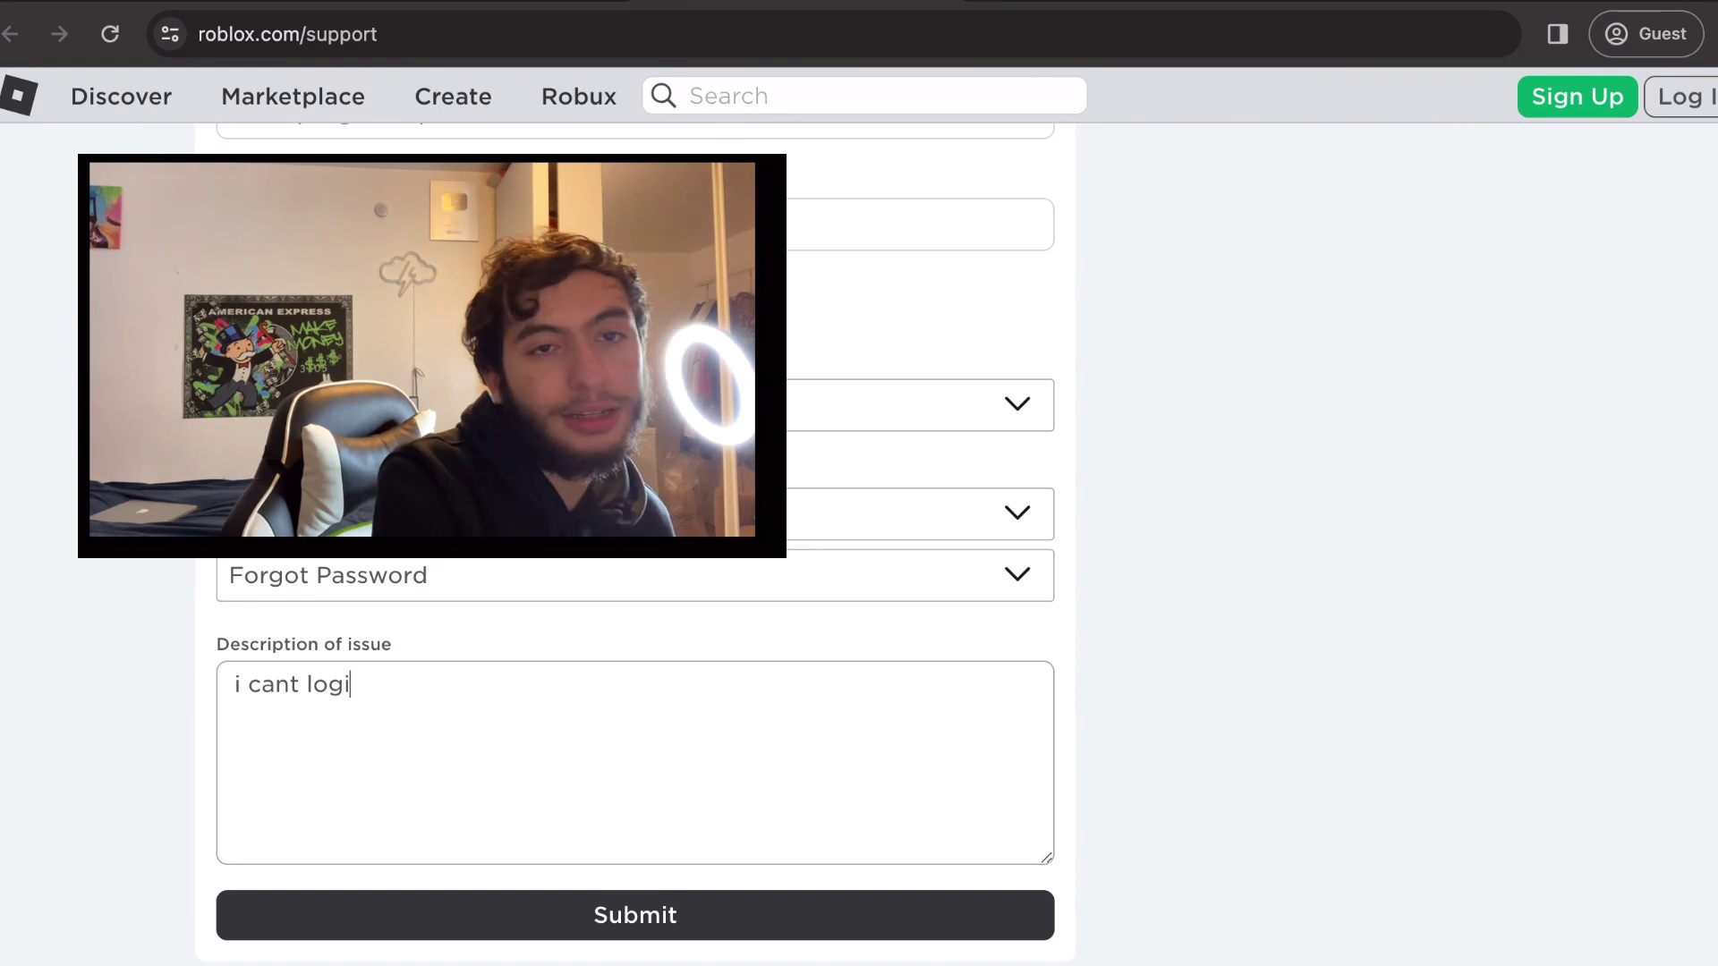